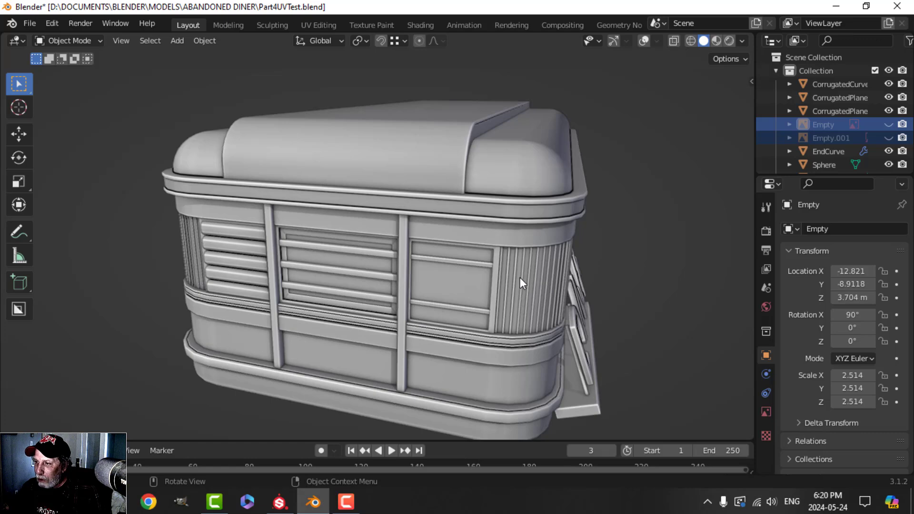
Step: Examine the diner model from several sides, including the roof, ribbed corners, window panels and DINER sign
{"action": "scroll", "coordinate": [520, 278], "scroll_direction": "down", "scroll_amount": 2}
{"action": "middle_click_drag", "start_coordinate": [464, 295], "coordinate": [522, 292]}
{"action": "scroll", "coordinate": [450, 267], "scroll_direction": "up", "scroll_amount": 3}
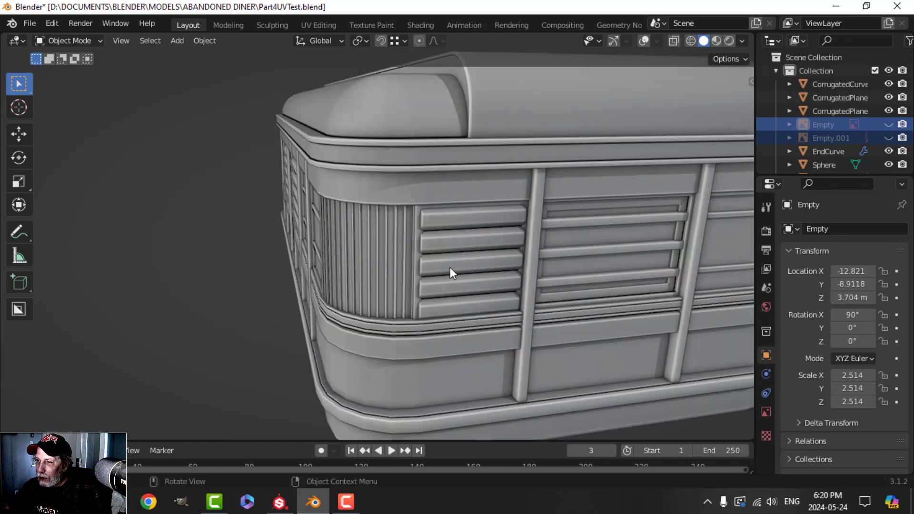
{"action": "scroll", "coordinate": [450, 268], "scroll_direction": "down", "scroll_amount": 5}
{"action": "middle_click_drag", "start_coordinate": [398, 279], "coordinate": [529, 287]}
{"action": "scroll", "coordinate": [358, 242], "scroll_direction": "up", "scroll_amount": 4}
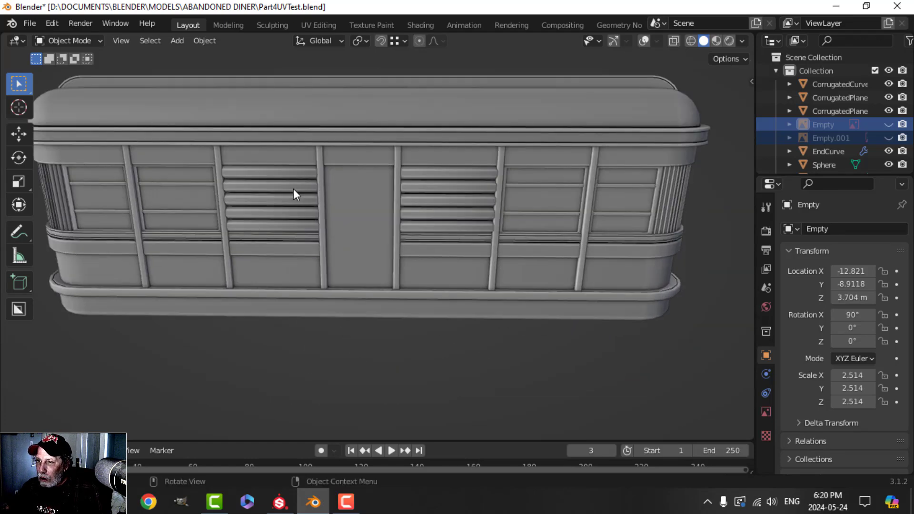
{"action": "scroll", "coordinate": [364, 196], "scroll_direction": "down", "scroll_amount": 3}
{"action": "middle_click_drag", "start_coordinate": [553, 236], "coordinate": [553, 259]}
{"action": "scroll", "coordinate": [510, 263], "scroll_direction": "down", "scroll_amount": 2}
{"action": "scroll", "coordinate": [464, 303], "scroll_direction": "up", "scroll_amount": 3}
{"action": "middle_click_drag", "start_coordinate": [463, 302], "coordinate": [488, 276]}
{"action": "scroll", "coordinate": [448, 272], "scroll_direction": "down", "scroll_amount": 2}
{"action": "scroll", "coordinate": [482, 273], "scroll_direction": "down", "scroll_amount": 1}
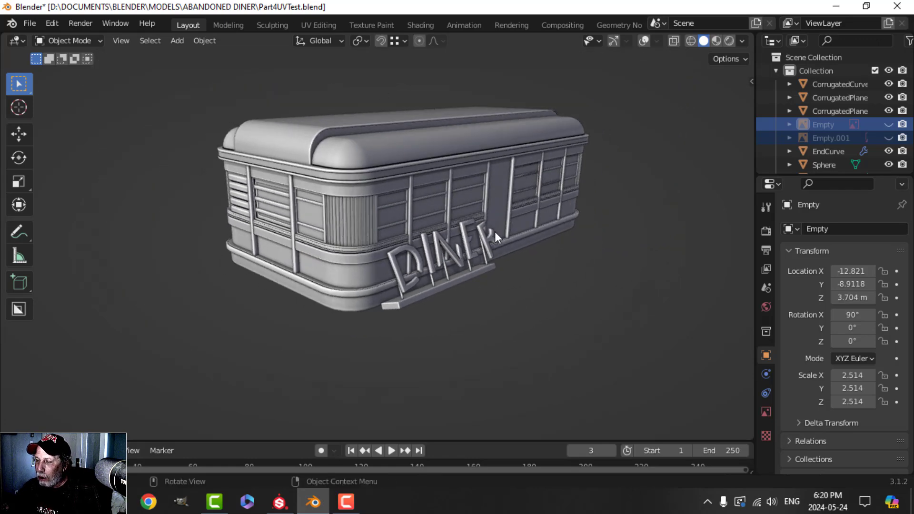
{"action": "scroll", "coordinate": [495, 232], "scroll_direction": "down", "scroll_amount": 1}
{"action": "middle_click_drag", "start_coordinate": [499, 225], "coordinate": [471, 237]}
{"action": "scroll", "coordinate": [479, 231], "scroll_direction": "up", "scroll_amount": 1}
{"action": "scroll", "coordinate": [459, 248], "scroll_direction": "up", "scroll_amount": 1}
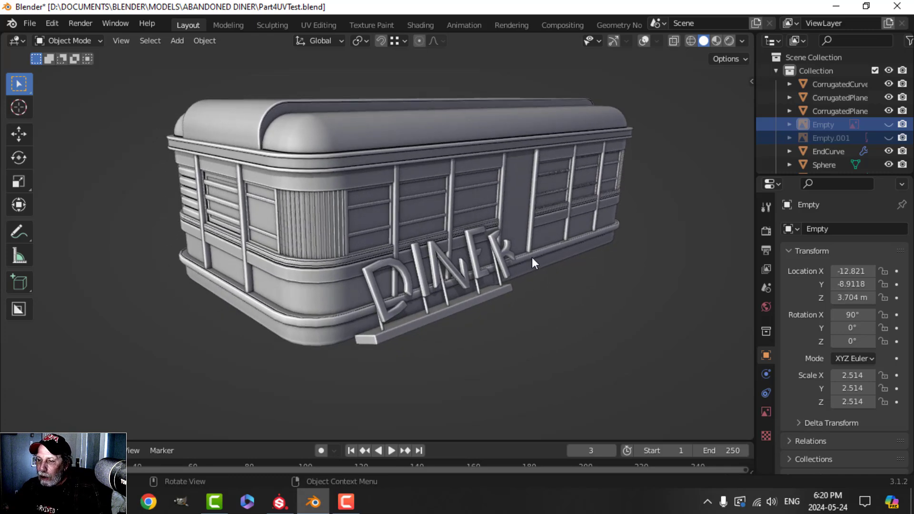
Step: Switch to the UV Editing workspace and isolate the roof, its raised centre section and the bottom trim ring in local view
{"action": "left_click", "coordinate": [334, 26]}
{"action": "left_click", "coordinate": [572, 278]}
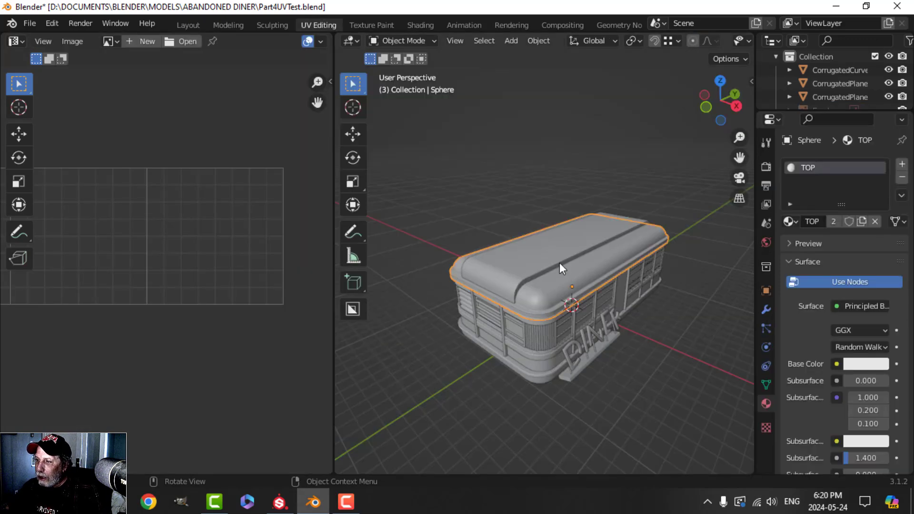
{"action": "left_click", "coordinate": [564, 280]}
{"action": "middle_click_drag", "start_coordinate": [564, 280], "coordinate": [584, 339]}
{"action": "left_click", "coordinate": [535, 368], "text": "shift"}
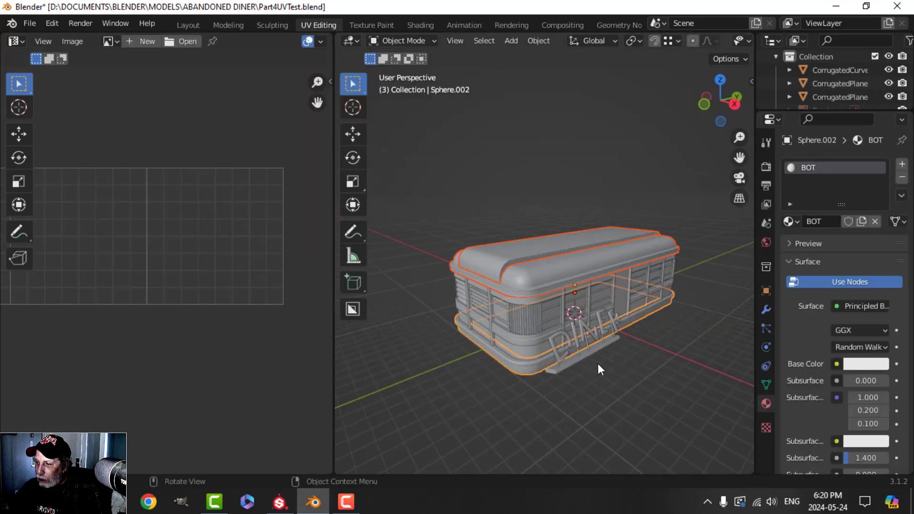
{"action": "key", "text": "slash"}
{"action": "key", "text": "alt+a"}
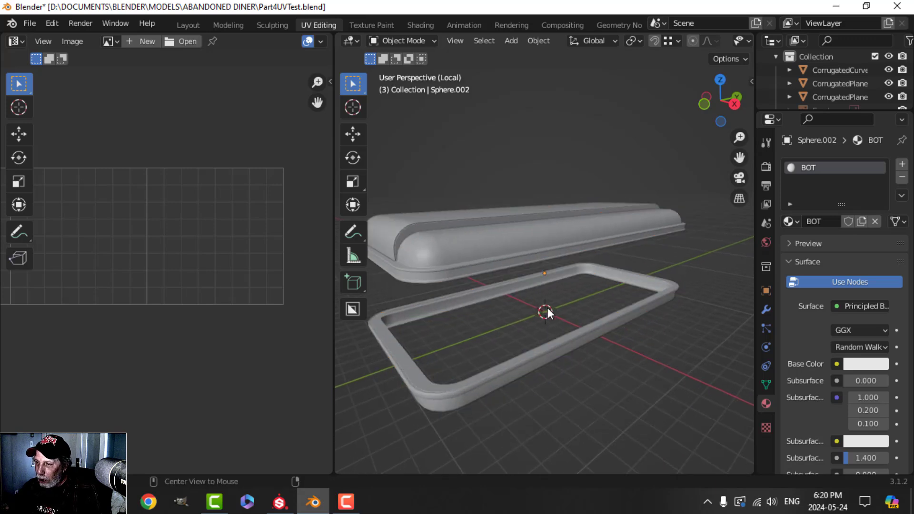
{"action": "mouse_move", "coordinate": [548, 307]}
{"action": "middle_mouse_down", "text": "shift"}
{"action": "mouse_move", "coordinate": [581, 288]}
{"action": "mouse_move", "coordinate": [586, 297]}
{"action": "mouse_move", "coordinate": [547, 305]}
{"action": "middle_mouse_up", "text": "shift"}
{"action": "scroll", "coordinate": [541, 298], "scroll_direction": "down", "scroll_amount": 1}
{"action": "scroll", "coordinate": [544, 306], "scroll_direction": "up", "scroll_amount": 1}
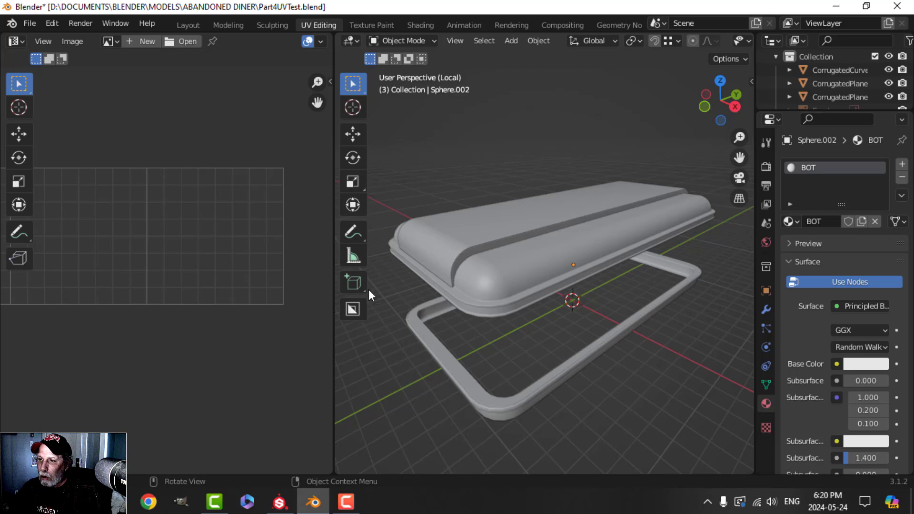
Step: Inspect the UV layouts of the roof, its raised centre section and the bottom trim ring across the UV tiles
{"action": "scroll", "coordinate": [145, 293], "scroll_direction": "down", "scroll_amount": 2}
{"action": "middle_click_drag", "start_coordinate": [145, 293], "coordinate": [216, 296]}
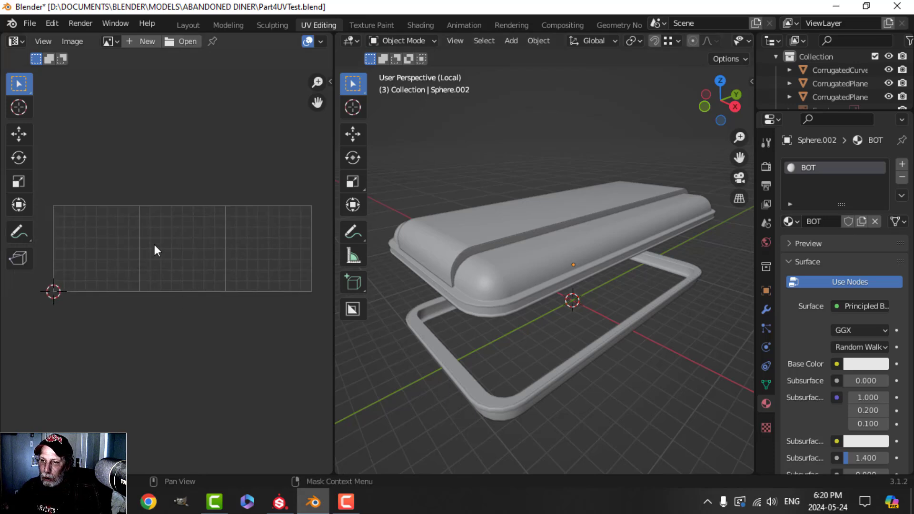
{"action": "left_click", "coordinate": [536, 265]}
{"action": "key", "text": "Tab"}
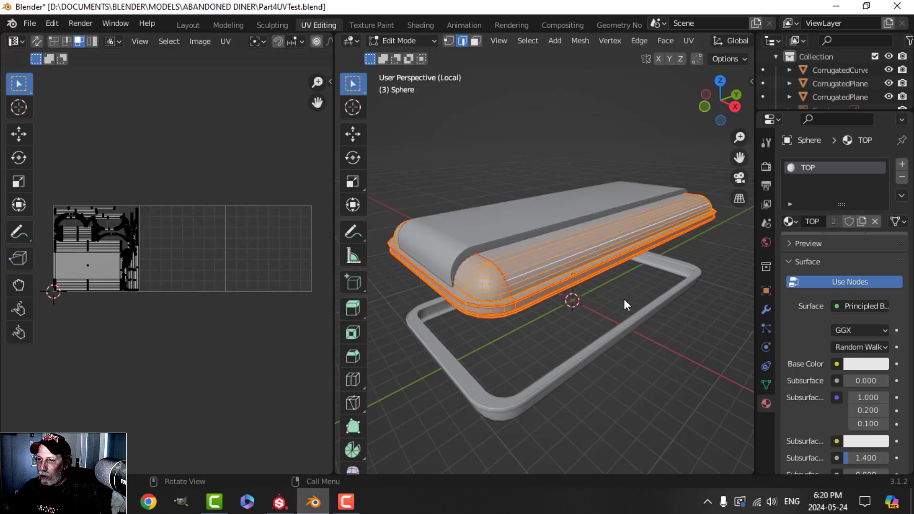
{"action": "key", "text": "Tab"}
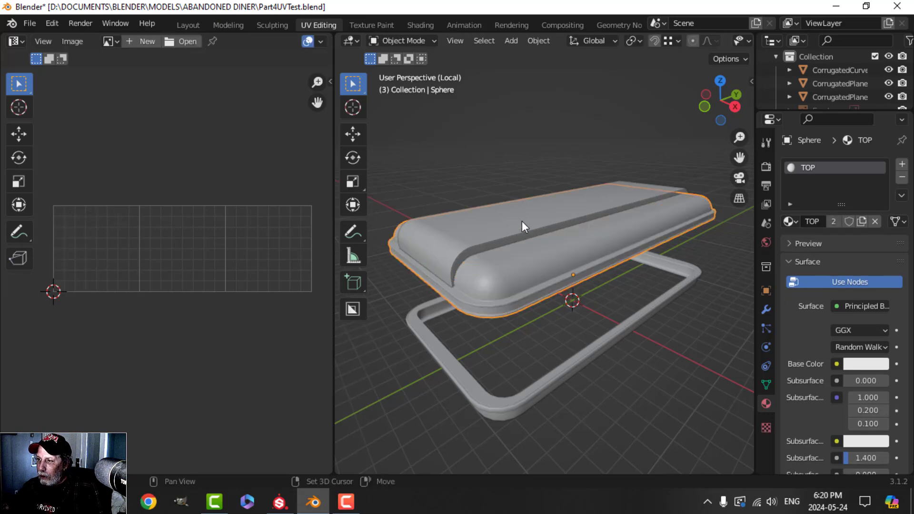
{"action": "left_click", "coordinate": [597, 259]}
{"action": "key", "text": "Tab"}
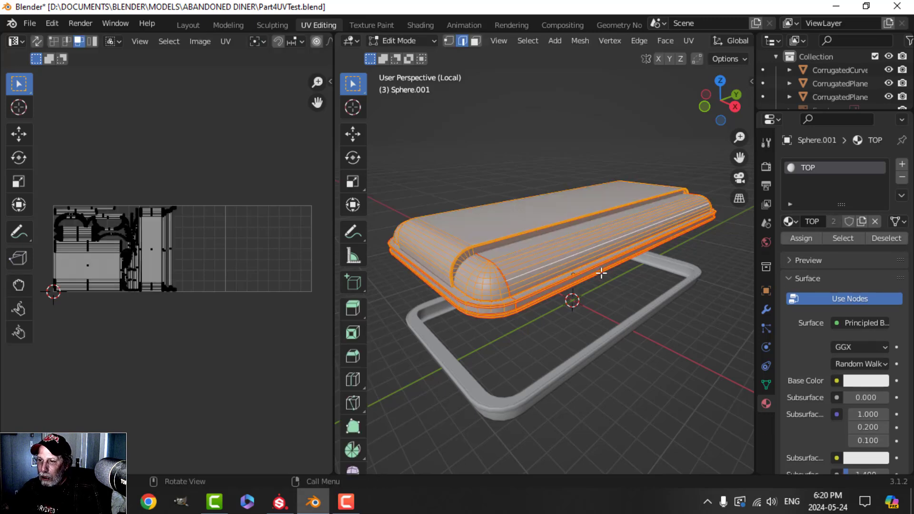
{"action": "key", "text": "Tab"}
{"action": "left_click", "coordinate": [570, 375], "text": "shift"}
{"action": "key", "text": "Tab"}
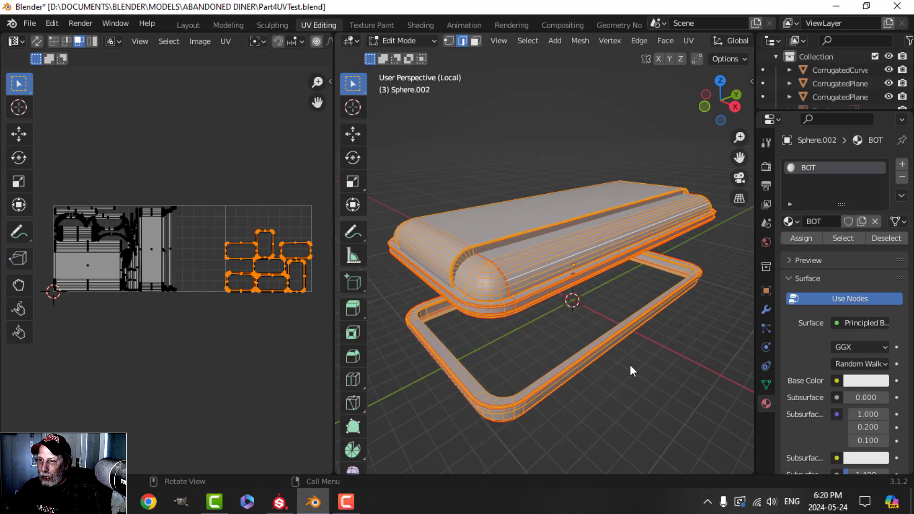
{"action": "key", "text": "Tab"}
{"action": "key", "text": "Tab"}
Step: Examine the marked seams on the roof corners, edge trim and bottom ring in Edit Mode with nothing selected
{"action": "scroll", "coordinate": [551, 287], "scroll_direction": "up", "scroll_amount": 2}
{"action": "key", "text": "alt+a"}
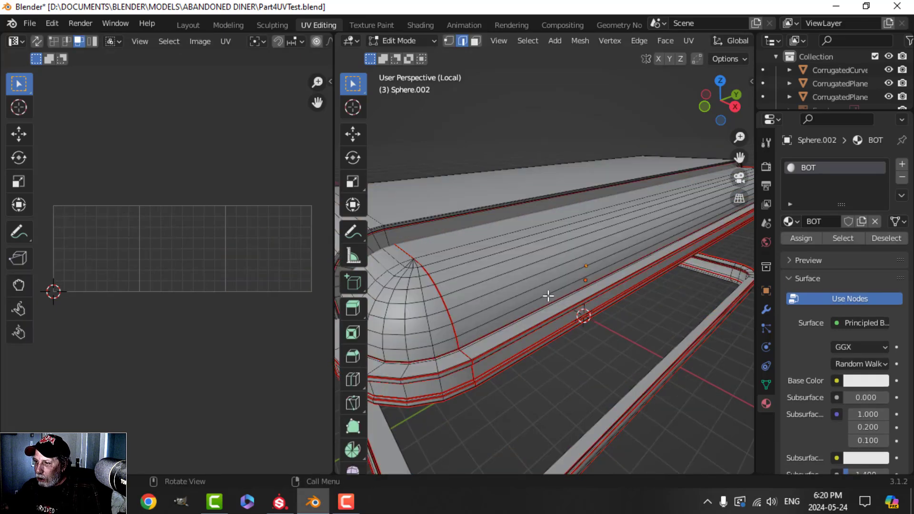
{"action": "middle_click_drag", "start_coordinate": [547, 294], "coordinate": [416, 273], "text": "shift"}
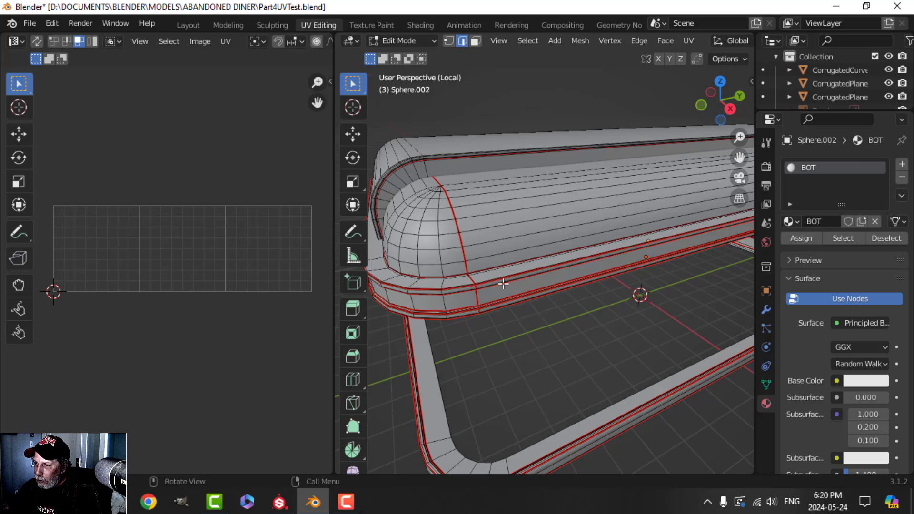
{"action": "middle_click_drag", "start_coordinate": [501, 303], "coordinate": [532, 302]}
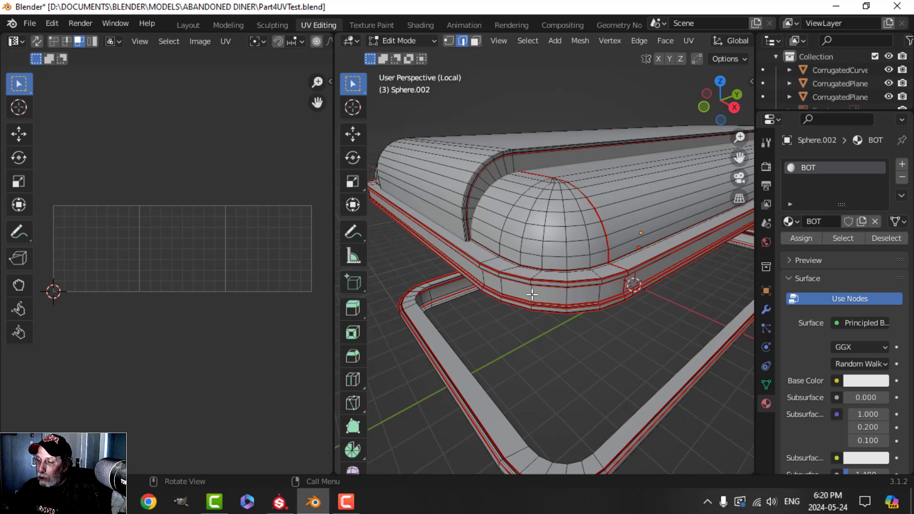
{"action": "middle_click_drag", "start_coordinate": [583, 284], "coordinate": [466, 289]}
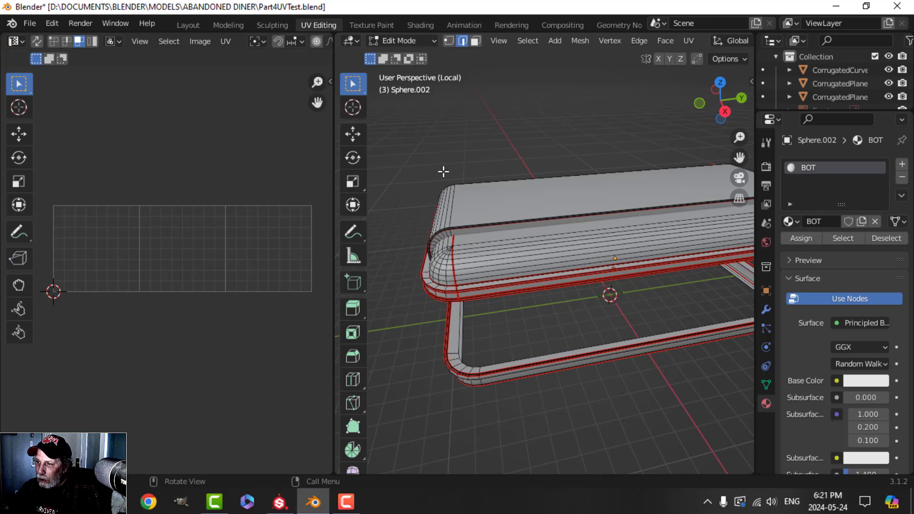
{"action": "middle_click_drag", "start_coordinate": [474, 210], "coordinate": [660, 264]}
{"action": "middle_click_drag", "start_coordinate": [485, 279], "coordinate": [638, 261], "text": "shift"}
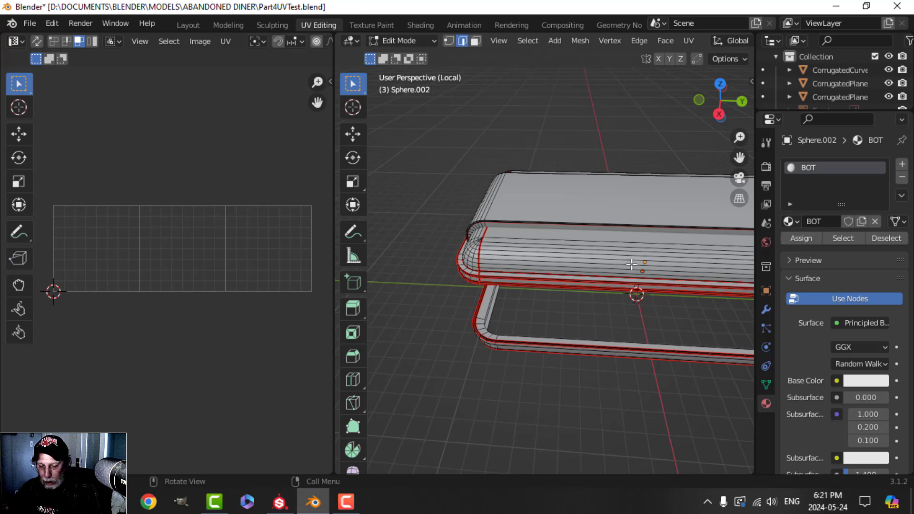
Step: Select the roof's curved long-side faces in face mode to check their UV islands, and clear the selection
{"action": "key", "text": "3"}
{"action": "key", "text": "c"}
{"action": "left_click", "coordinate": [620, 246]}
{"action": "key", "text": "Escape"}
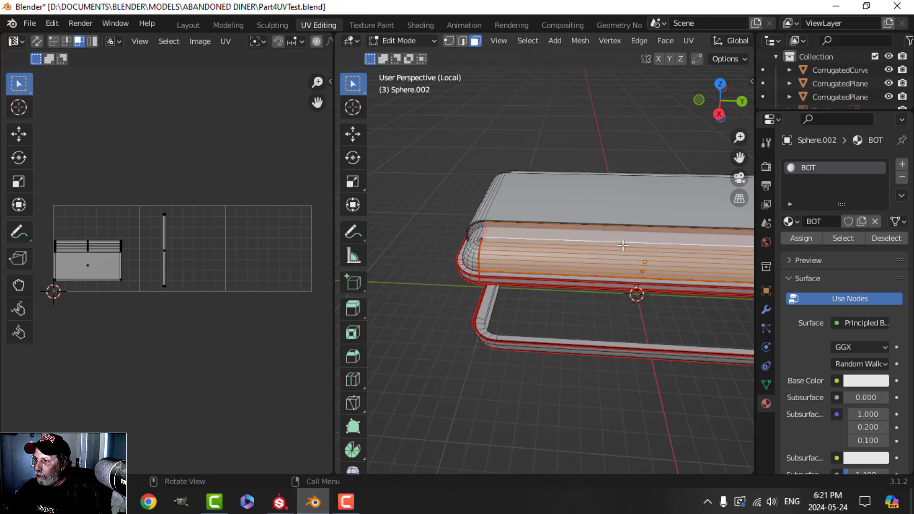
{"action": "mouse_move", "coordinate": [665, 251]}
{"action": "middle_mouse_down"}
{"action": "mouse_move", "coordinate": [653, 246]}
{"action": "mouse_move", "coordinate": [683, 236]}
{"action": "middle_mouse_up"}
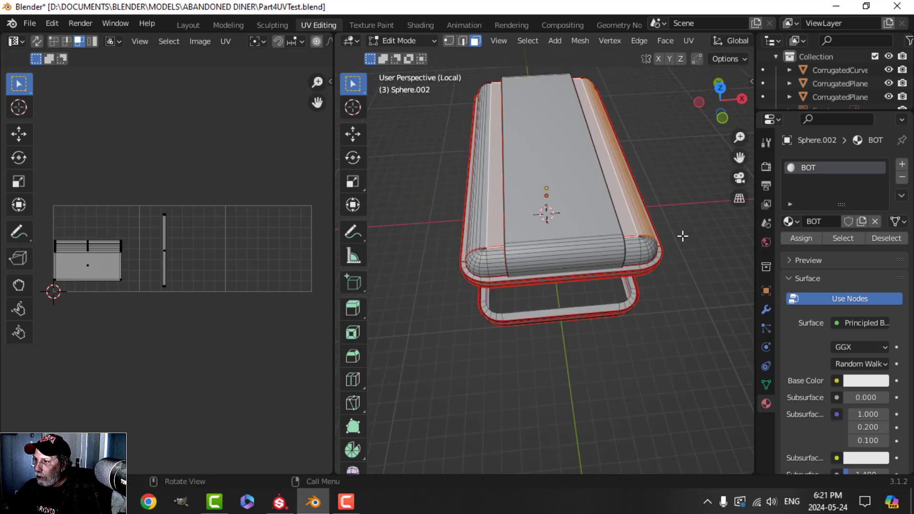
{"action": "key", "text": "c"}
{"action": "left_click", "coordinate": [481, 214]}
{"action": "key", "text": "Escape"}
{"action": "middle_click_drag", "start_coordinate": [601, 233], "coordinate": [613, 266]}
{"action": "key", "text": "alt+a"}
{"action": "key", "text": "Tab"}
{"action": "key", "text": "Tab"}
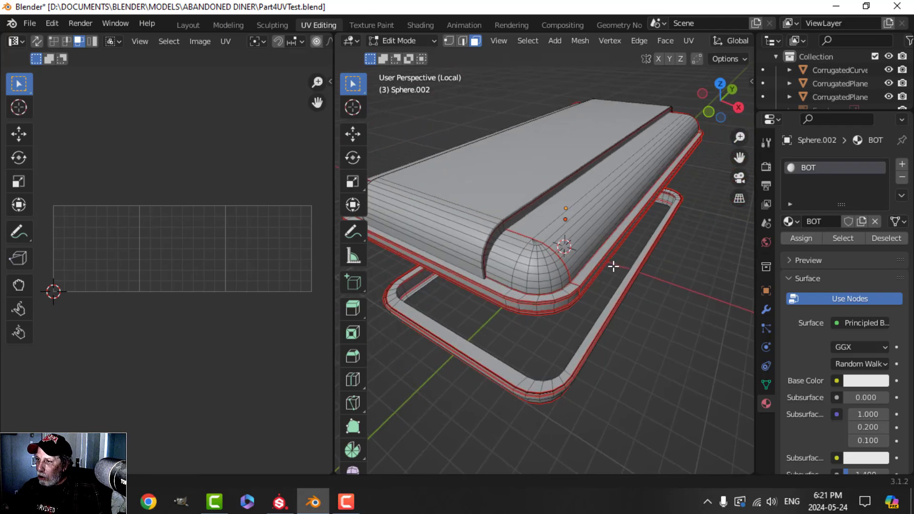
Step: Examine the seams around the rounded roof corner up close and return to Object Mode
{"action": "scroll", "coordinate": [504, 255], "scroll_direction": "up", "scroll_amount": 5}
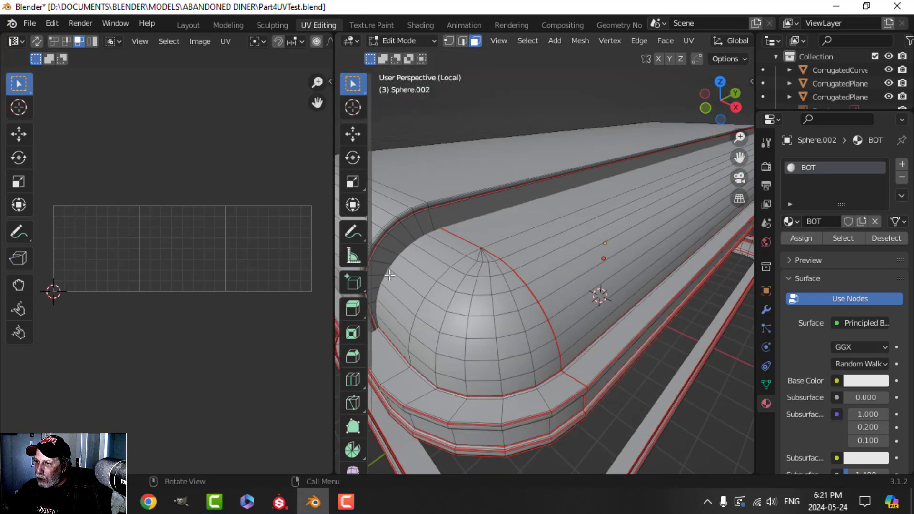
{"action": "scroll", "coordinate": [500, 224], "scroll_direction": "down", "scroll_amount": 5}
{"action": "middle_click_drag", "start_coordinate": [539, 267], "coordinate": [624, 261]}
{"action": "scroll", "coordinate": [651, 268], "scroll_direction": "up", "scroll_amount": 3}
{"action": "scroll", "coordinate": [618, 249], "scroll_direction": "down", "scroll_amount": 4}
{"action": "scroll", "coordinate": [571, 287], "scroll_direction": "up", "scroll_amount": 3}
{"action": "scroll", "coordinate": [572, 350], "scroll_direction": "down", "scroll_amount": 3}
{"action": "key", "text": "Tab"}
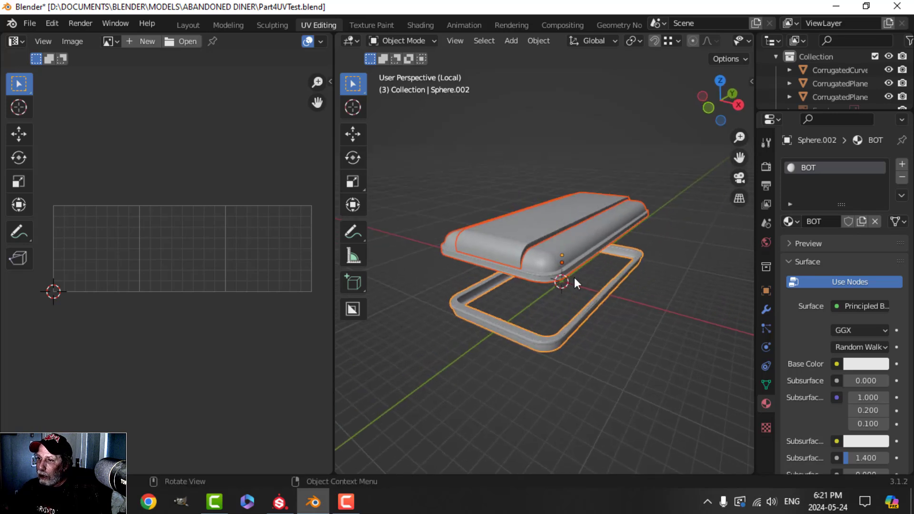
Step: Check the materials assigned to the roof, its raised centre section and the bottom trim ring, and deselect everything
{"action": "left_click", "coordinate": [569, 250]}
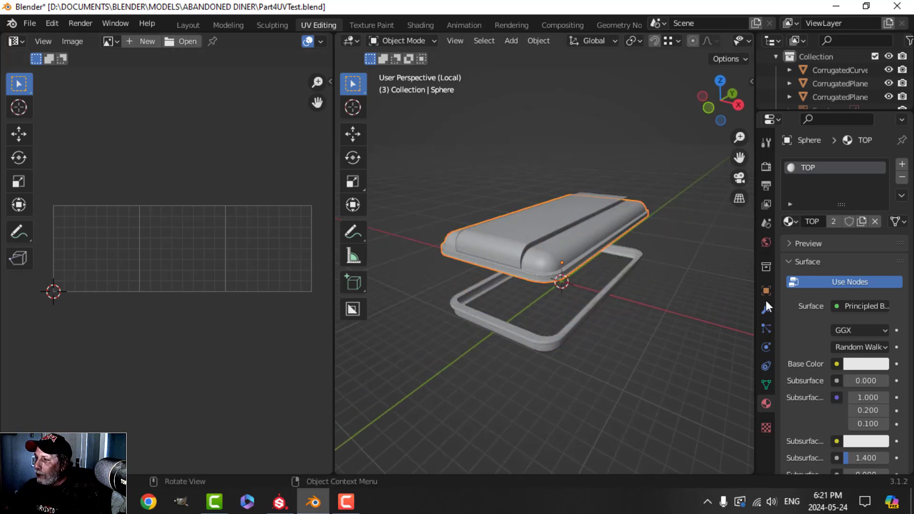
{"action": "left_click", "coordinate": [543, 219]}
{"action": "left_click", "coordinate": [581, 317]}
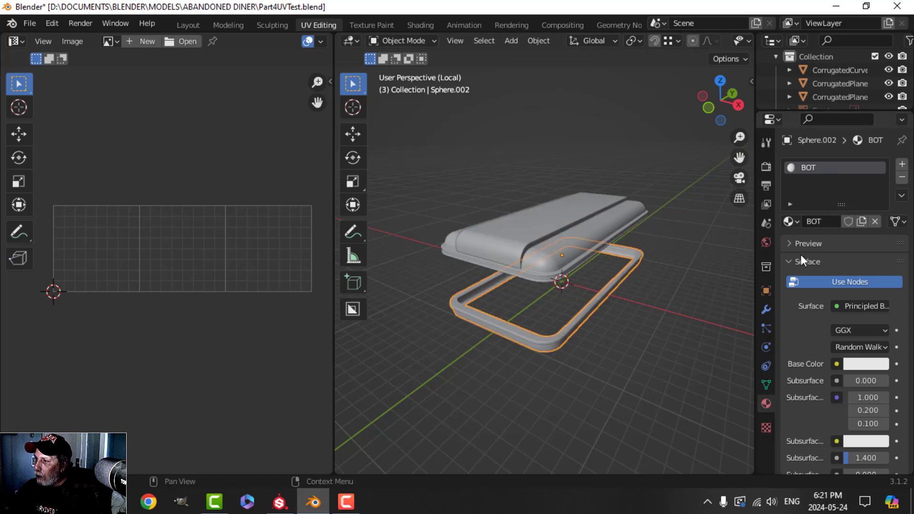
{"action": "left_click", "coordinate": [643, 287]}
{"action": "middle_click_drag", "start_coordinate": [643, 288], "coordinate": [535, 296]}
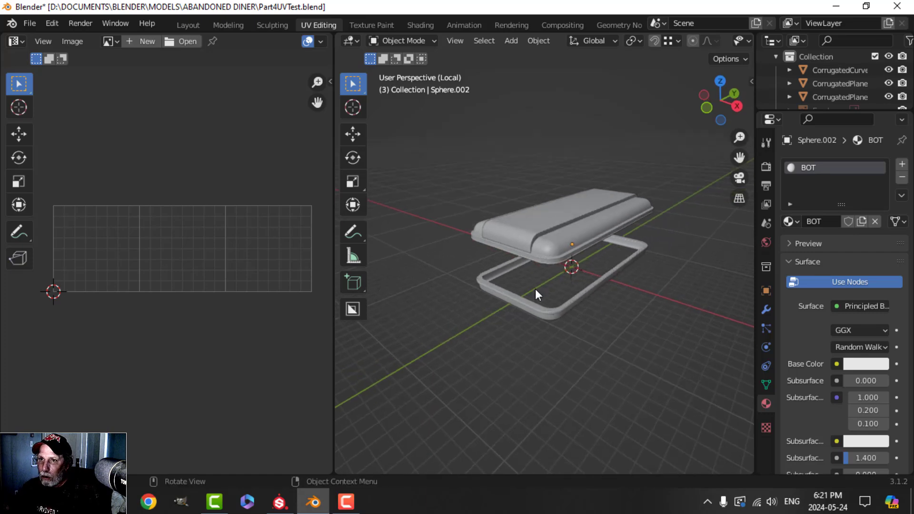
Step: Switch to Substance Painter and make TOP the active texture set after toggling the BOT set's visibility off and on
{"action": "left_click", "coordinate": [279, 502]}
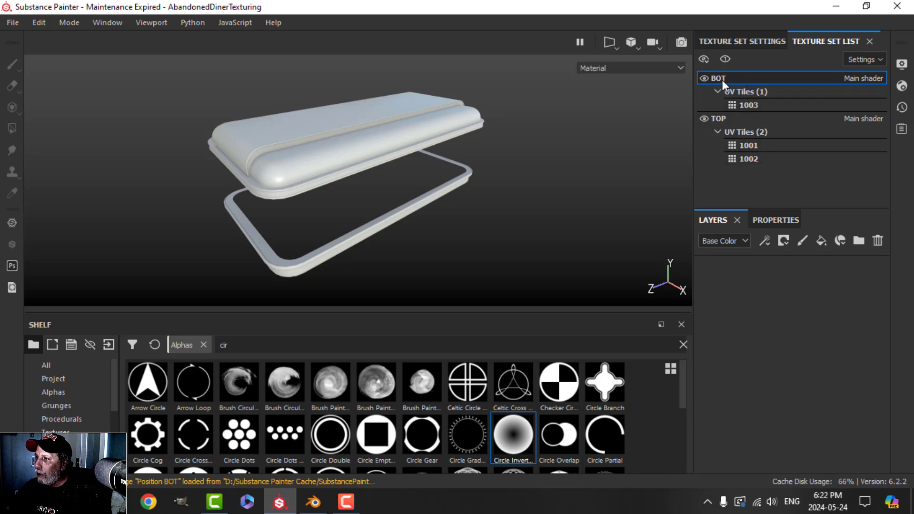
{"action": "left_click", "coordinate": [705, 78]}
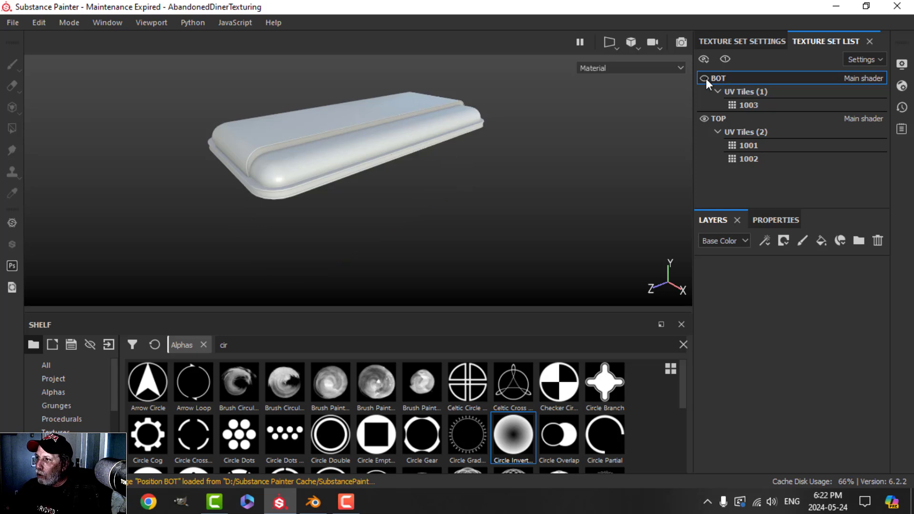
{"action": "left_click", "coordinate": [705, 79]}
{"action": "left_click", "coordinate": [744, 118]}
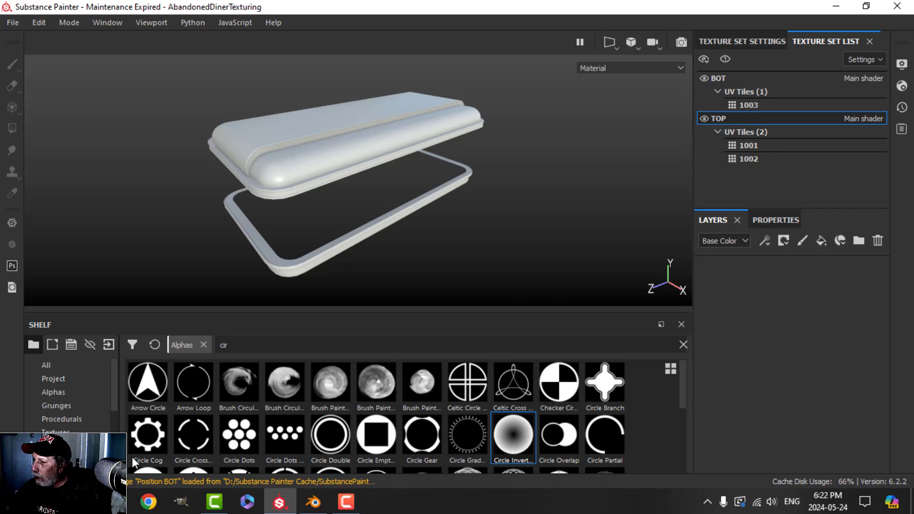
Step: Add the Aluminium Pure material as a layer on the TOP texture set and bring up the set's general properties
{"action": "scroll", "coordinate": [64, 410], "scroll_direction": "down", "scroll_amount": 3}
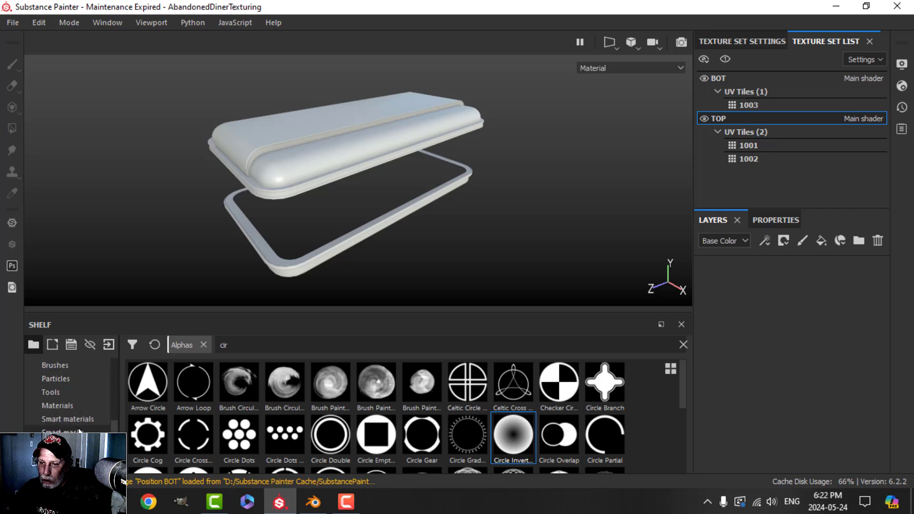
{"action": "left_click", "coordinate": [57, 405]}
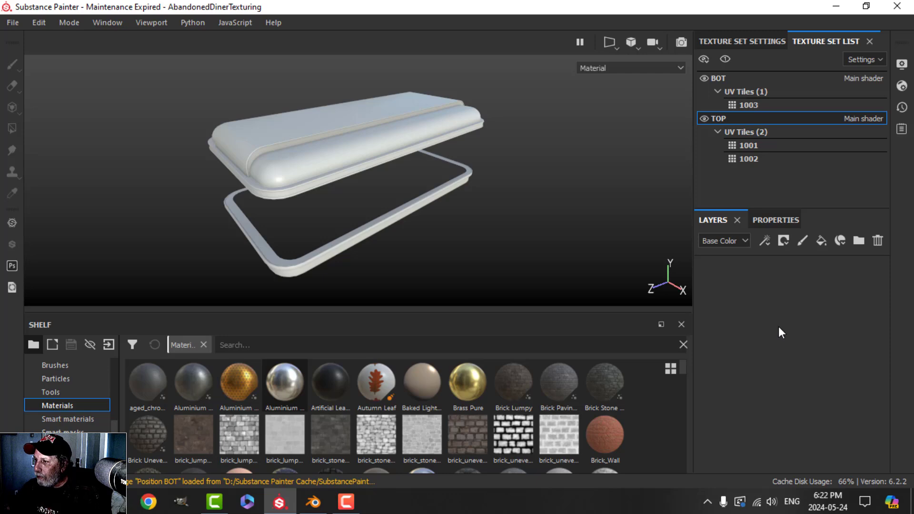
{"action": "left_click_drag", "start_coordinate": [284, 384], "coordinate": [762, 295]}
{"action": "left_click", "coordinate": [750, 41]}
{"action": "scroll", "coordinate": [774, 167], "scroll_direction": "up", "scroll_amount": 10}
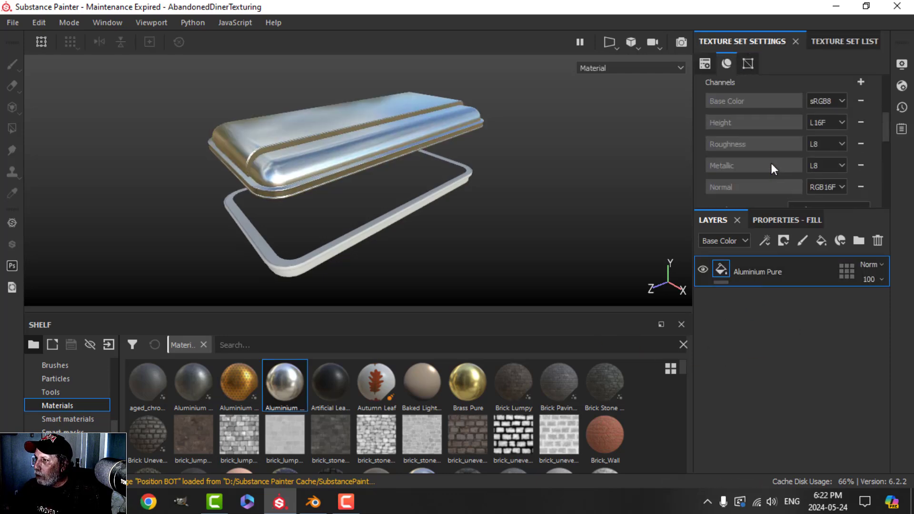
{"action": "scroll", "coordinate": [379, 186], "scroll_direction": "up", "scroll_amount": 3}
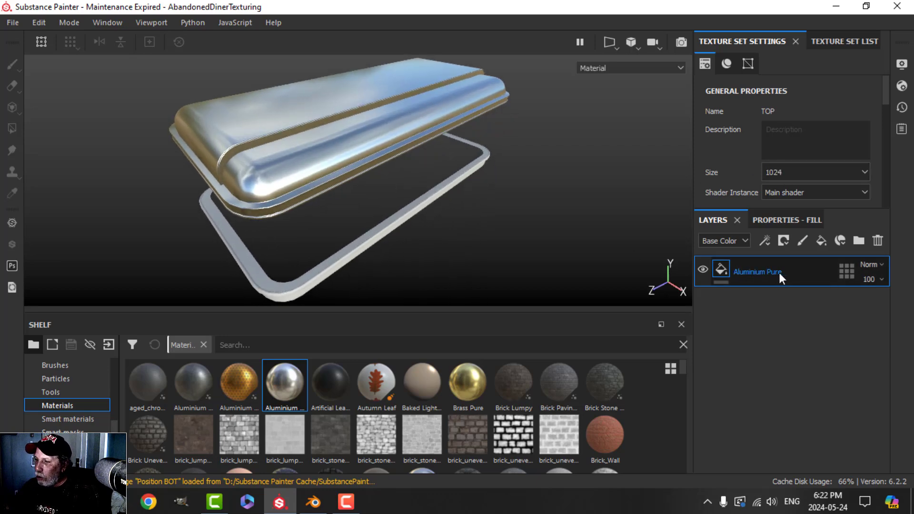
Step: Darken the Aluminium Pure layer's base color to a mid grey and raise its roughness to about 0.5
{"action": "left_click", "coordinate": [783, 221]}
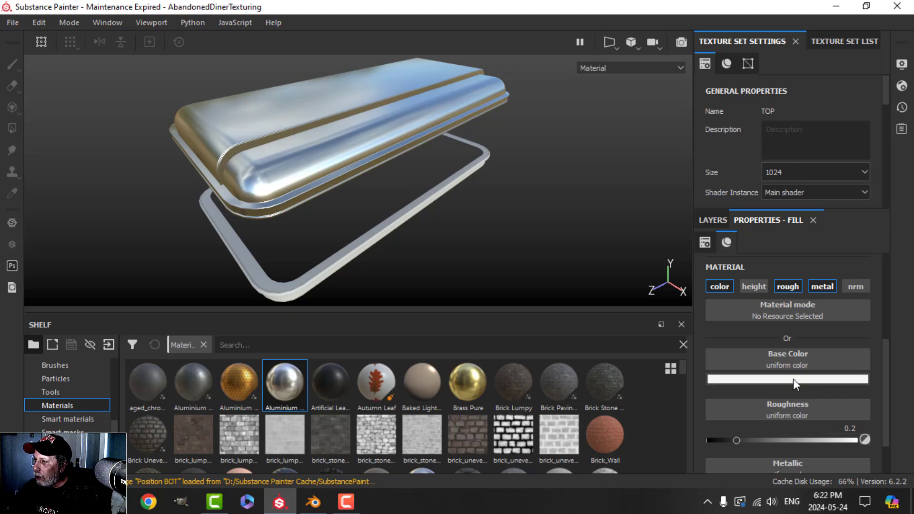
{"action": "scroll", "coordinate": [793, 379], "scroll_direction": "down", "scroll_amount": 2}
{"action": "left_click", "coordinate": [778, 339]}
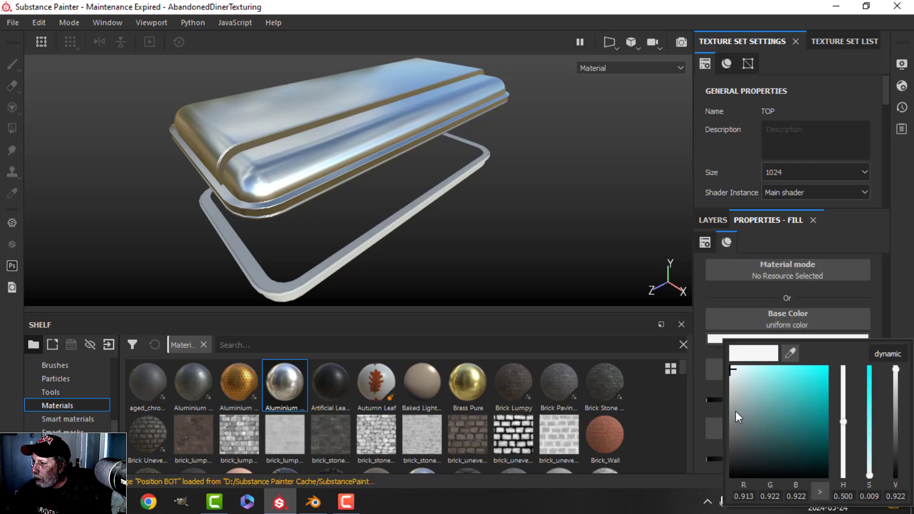
{"action": "left_click_drag", "start_coordinate": [736, 411], "coordinate": [727, 420]}
{"action": "left_click", "coordinate": [899, 284]}
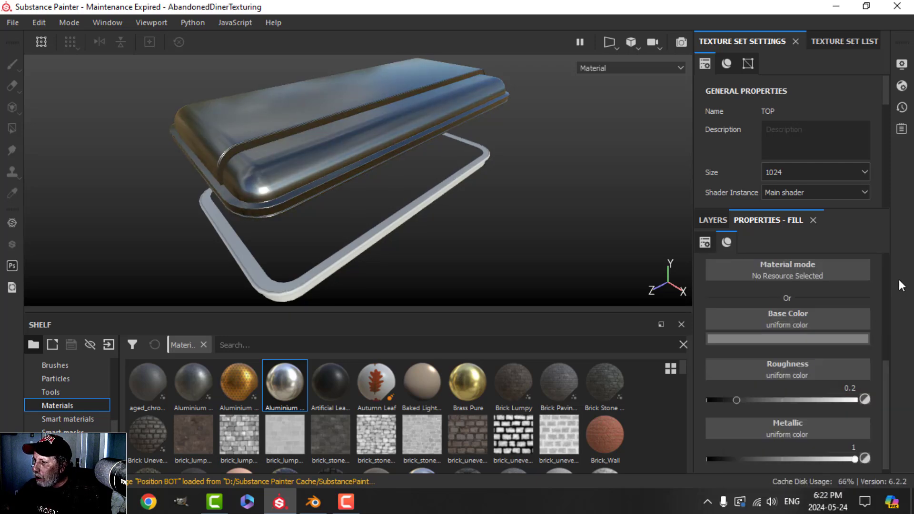
{"action": "scroll", "coordinate": [724, 451], "scroll_direction": "down", "scroll_amount": 1}
{"action": "left_click_drag", "start_coordinate": [742, 393], "coordinate": [781, 393]}
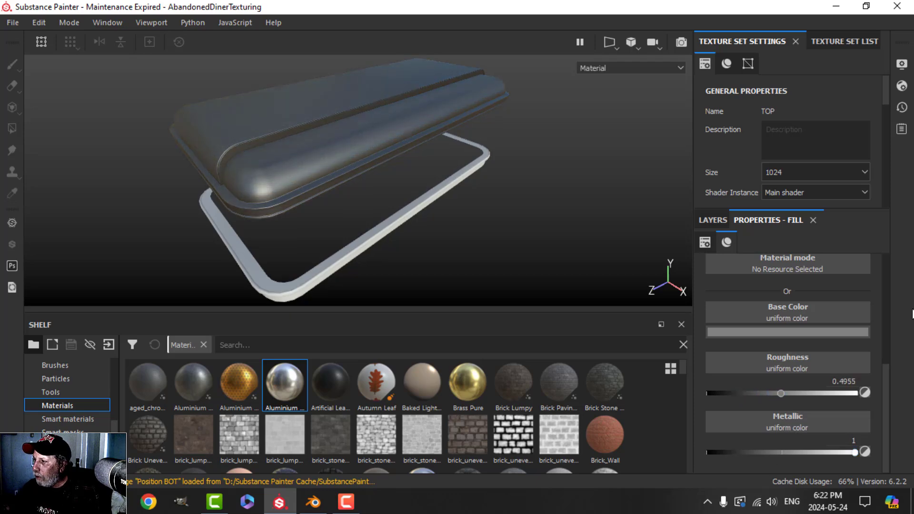
{"action": "scroll", "coordinate": [777, 362], "scroll_direction": "up", "scroll_amount": 3}
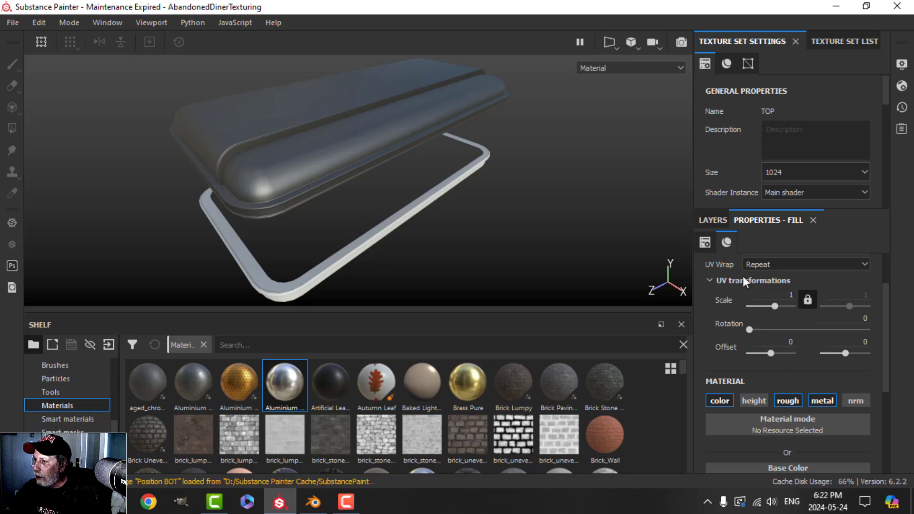
{"action": "left_click_drag", "start_coordinate": [352, 223], "coordinate": [693, 207], "text": "alt"}
Step: Add a filter to the Aluminium Pure layer and try the MatFinish Hammered finish
{"action": "left_click", "coordinate": [710, 218]}
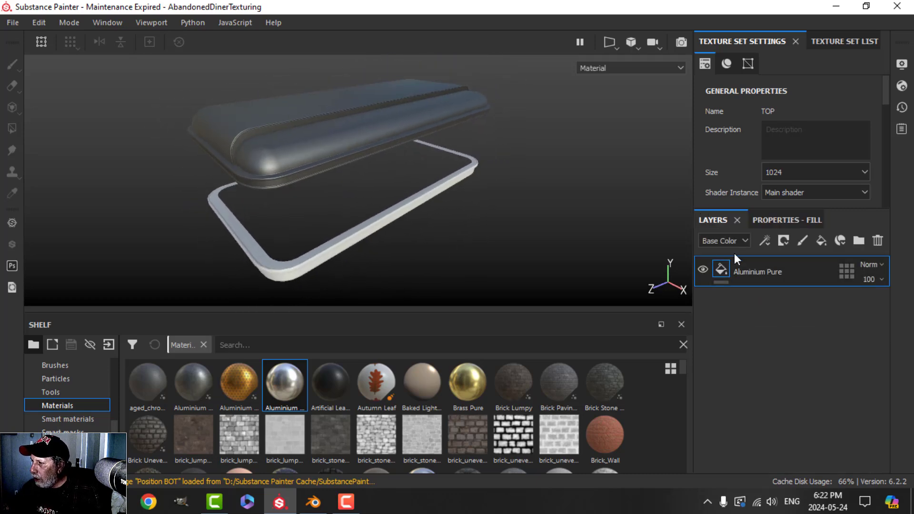
{"action": "right_click", "coordinate": [720, 269]}
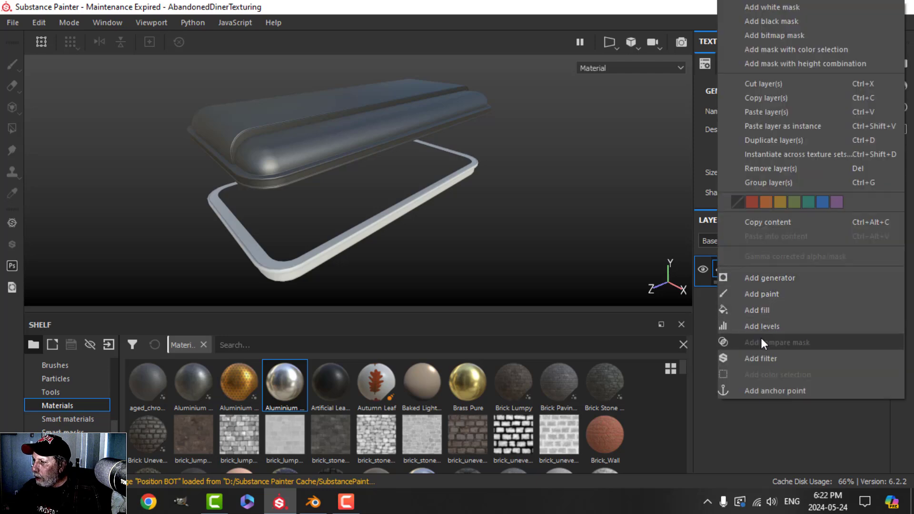
{"action": "left_click", "coordinate": [765, 359]}
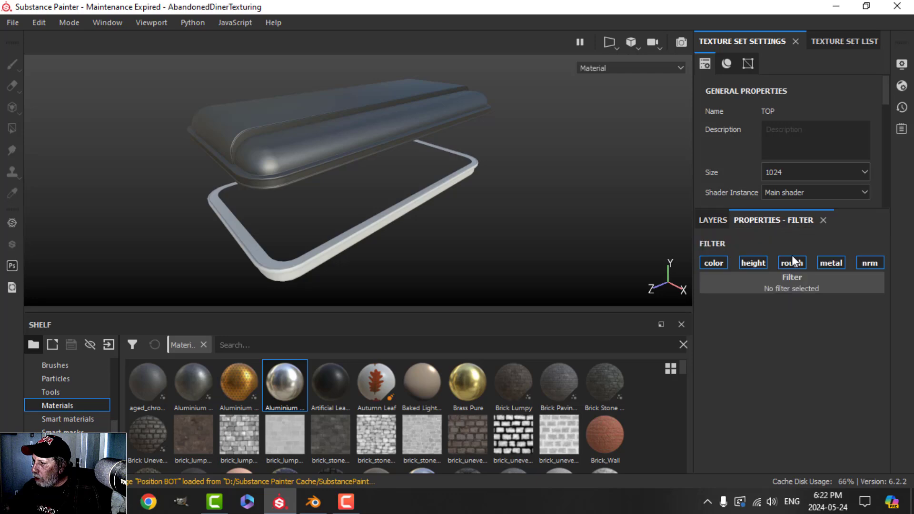
{"action": "left_click", "coordinate": [796, 279]}
{"action": "scroll", "coordinate": [865, 443], "scroll_direction": "down", "scroll_amount": 3}
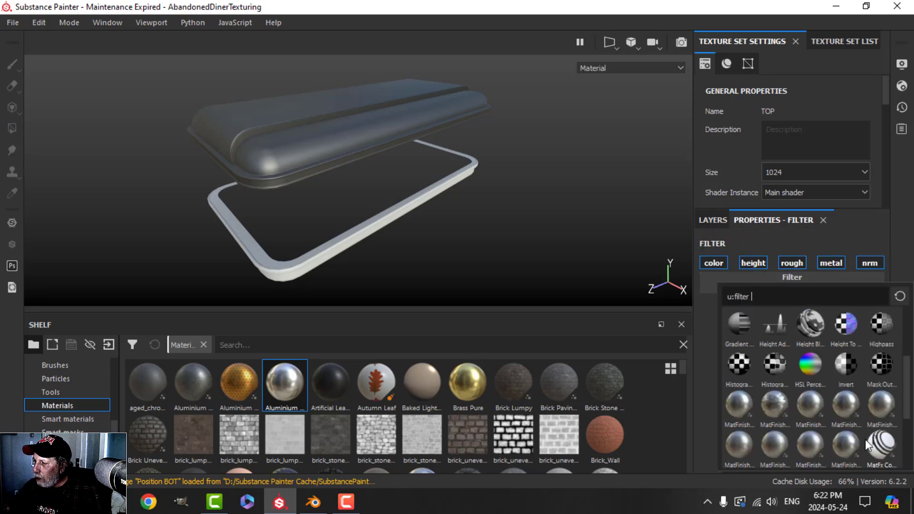
{"action": "left_click", "coordinate": [884, 404]}
{"action": "scroll", "coordinate": [474, 276], "scroll_direction": "up", "scroll_amount": 3}
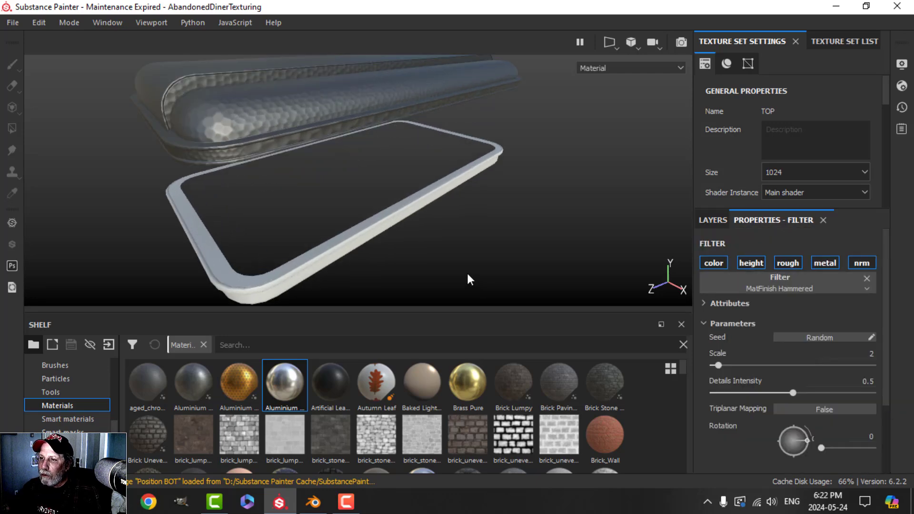
Step: Inspect the hammered finish on the roof from several angles and remove the filter from the Aluminium Pure layer
{"action": "scroll", "coordinate": [425, 255], "scroll_direction": "down", "scroll_amount": 2}
{"action": "scroll", "coordinate": [344, 212], "scroll_direction": "up", "scroll_amount": 3}
{"action": "scroll", "coordinate": [345, 221], "scroll_direction": "down", "scroll_amount": 1}
{"action": "left_click_drag", "start_coordinate": [345, 222], "coordinate": [367, 230], "text": "alt"}
{"action": "scroll", "coordinate": [338, 240], "scroll_direction": "down", "scroll_amount": 2}
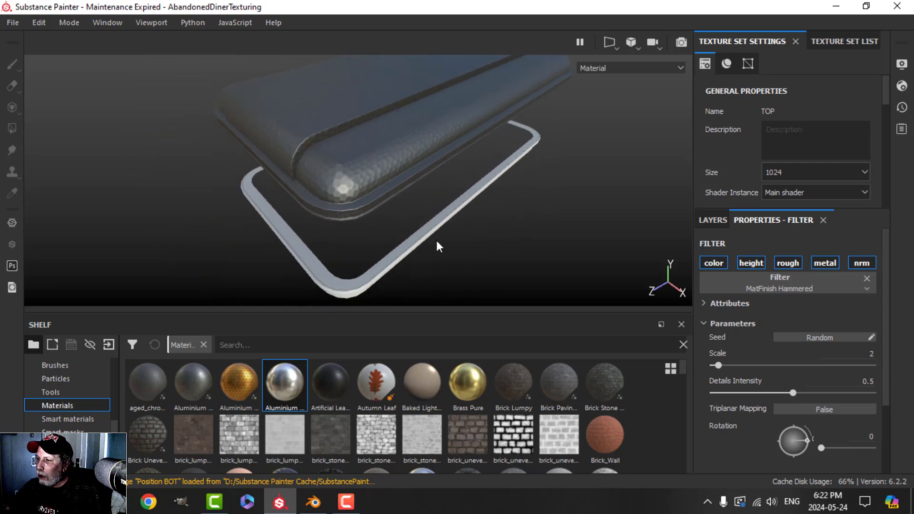
{"action": "scroll", "coordinate": [435, 240], "scroll_direction": "up", "scroll_amount": 2}
{"action": "middle_click_drag", "start_coordinate": [425, 240], "coordinate": [401, 244], "text": "alt"}
{"action": "left_click_drag", "start_coordinate": [400, 243], "coordinate": [418, 239], "text": "alt"}
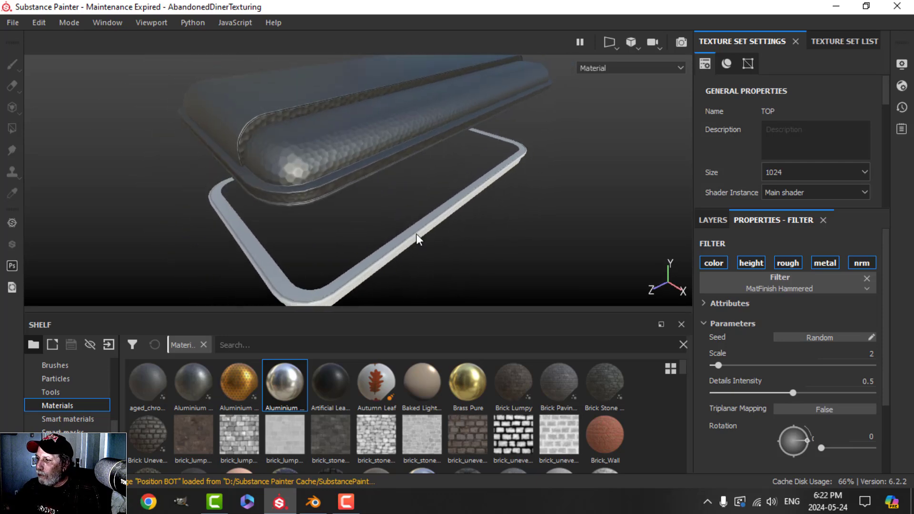
{"action": "left_click", "coordinate": [715, 222]}
{"action": "left_click", "coordinate": [877, 295]}
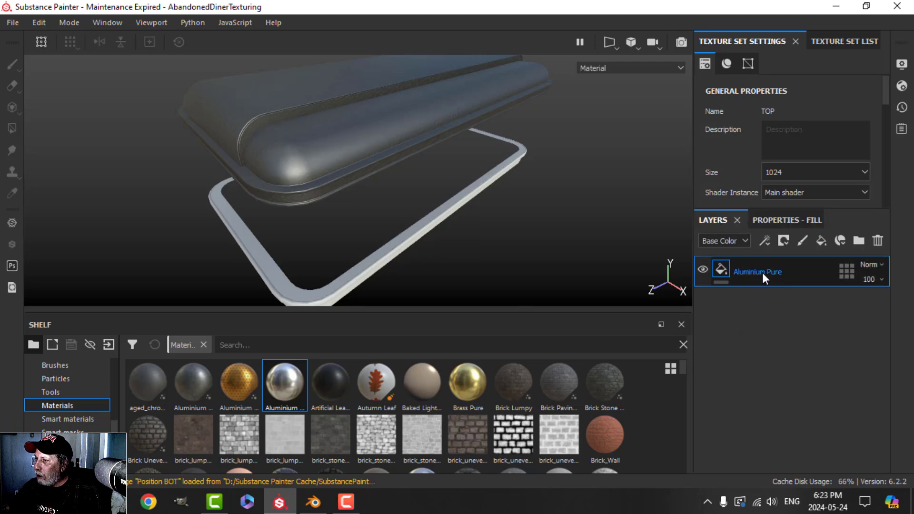
Step: Add a new filter to the Aluminium Pure layer and assign MatFinish Rough to it
{"action": "left_click", "coordinate": [765, 241]}
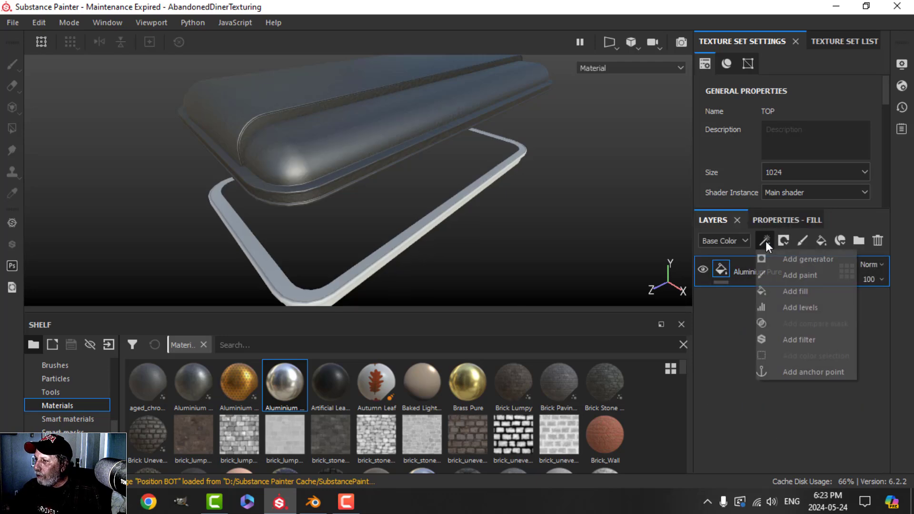
{"action": "left_click", "coordinate": [795, 340]}
{"action": "left_click", "coordinate": [785, 220]}
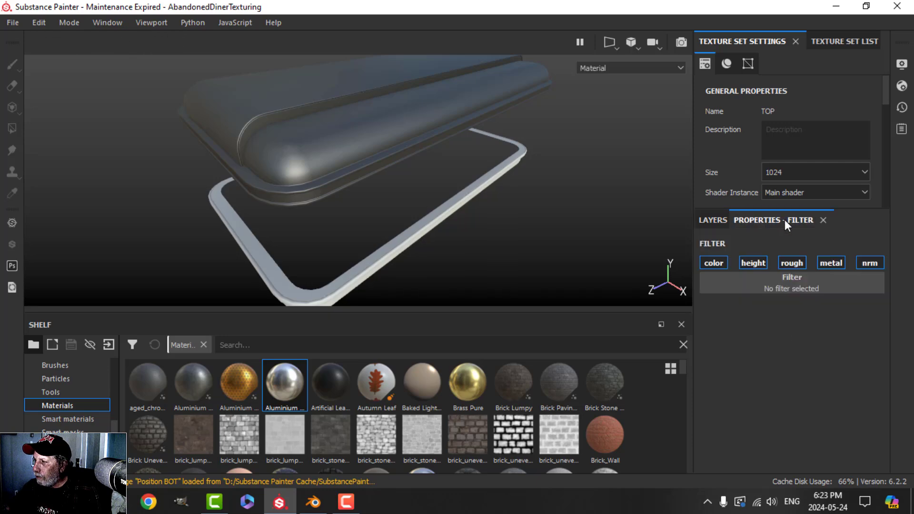
{"action": "left_click", "coordinate": [797, 281]}
{"action": "scroll", "coordinate": [855, 404], "scroll_direction": "down", "scroll_amount": 3}
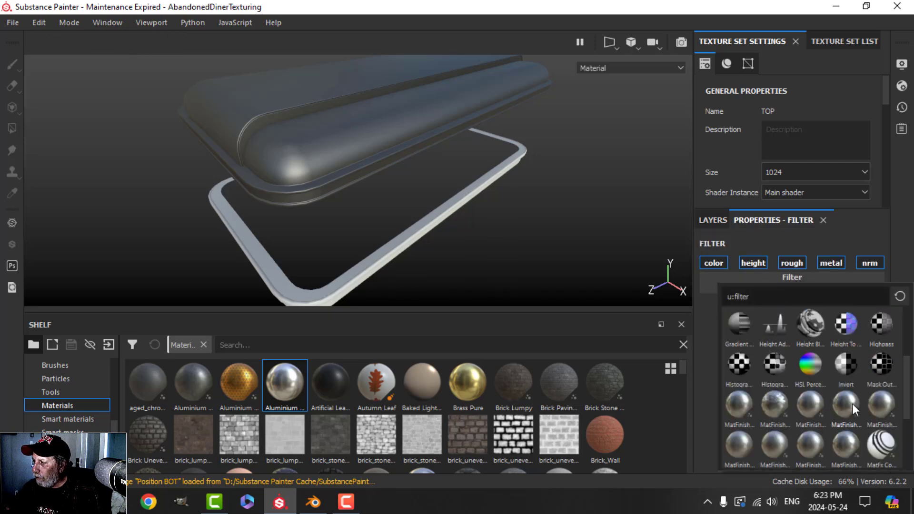
{"action": "left_click", "coordinate": [844, 441]}
Step: Set the MatFinish Rough filter's Scale to 5, Scale Grunge to 3 and Brushing Intensity to 0.36, and check the roof surface
{"action": "left_click_drag", "start_coordinate": [417, 198], "coordinate": [625, 292], "text": "alt"}
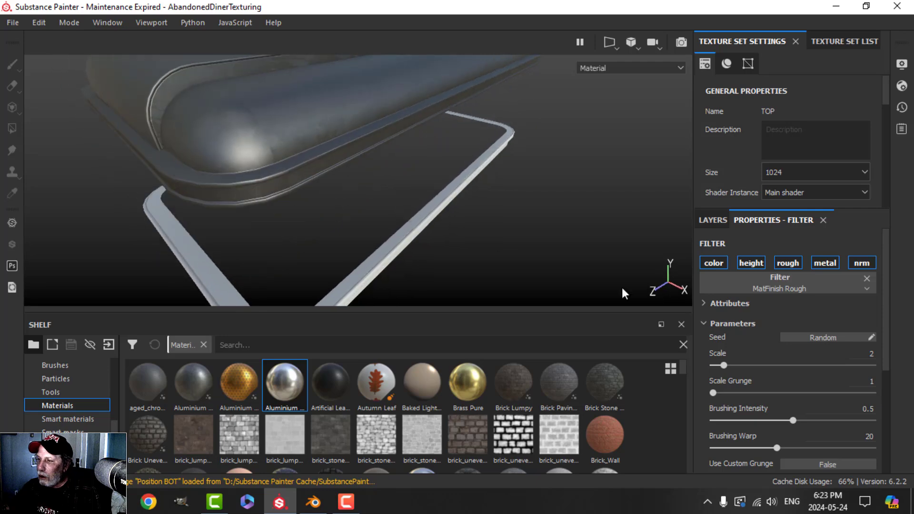
{"action": "scroll", "coordinate": [800, 402], "scroll_direction": "down", "scroll_amount": 1}
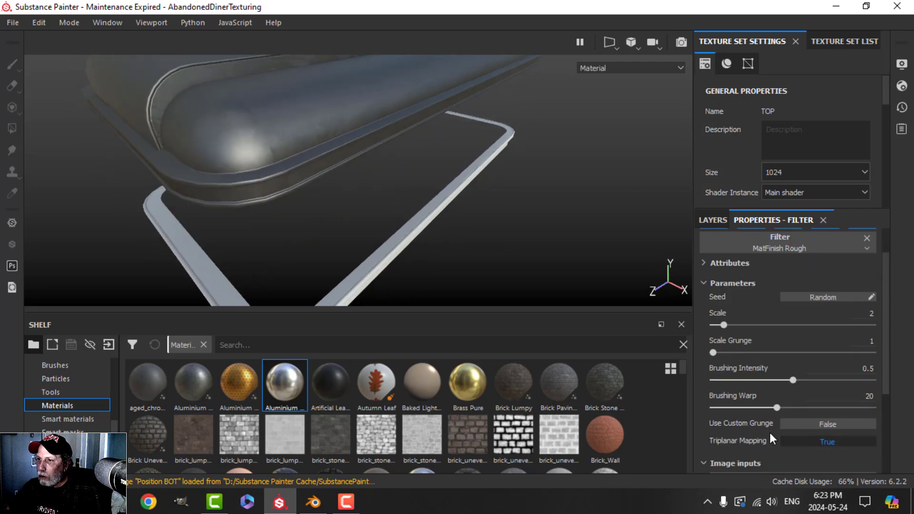
{"action": "left_click_drag", "start_coordinate": [472, 230], "coordinate": [468, 234], "text": "alt"}
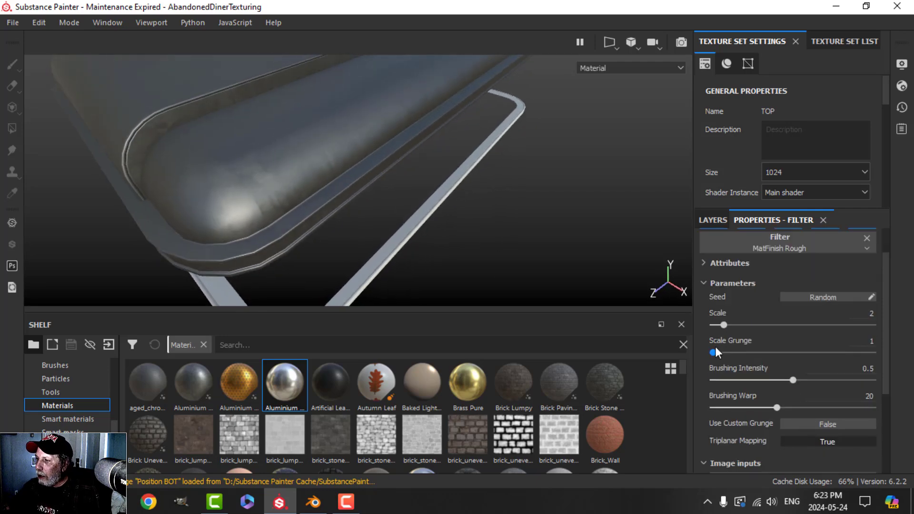
{"action": "mouse_move", "coordinate": [715, 353]}
{"action": "left_mouse_down"}
{"action": "mouse_move", "coordinate": [741, 349]}
{"action": "mouse_move", "coordinate": [755, 325]}
{"action": "left_mouse_up"}
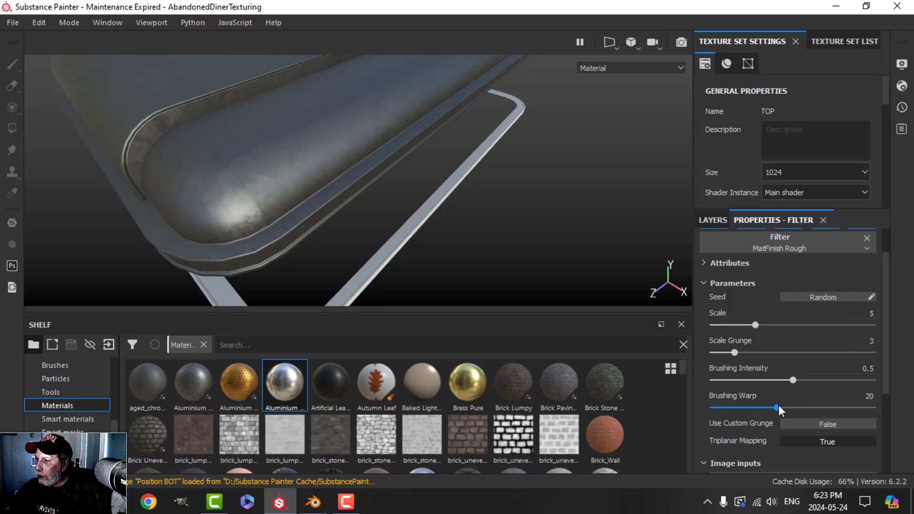
{"action": "left_click_drag", "start_coordinate": [793, 380], "coordinate": [770, 380]}
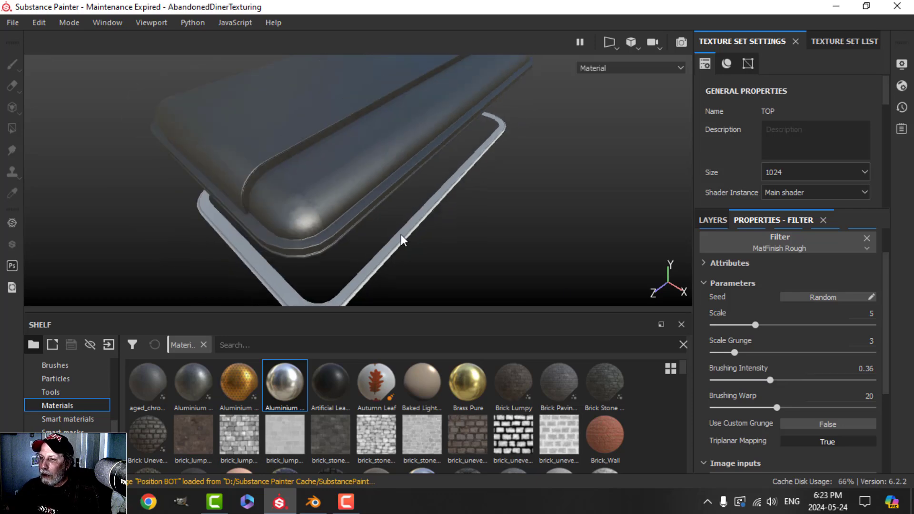
{"action": "left_click_drag", "start_coordinate": [401, 240], "coordinate": [367, 209], "text": "alt"}
{"action": "left_click_drag", "start_coordinate": [387, 226], "coordinate": [414, 223], "text": "alt"}
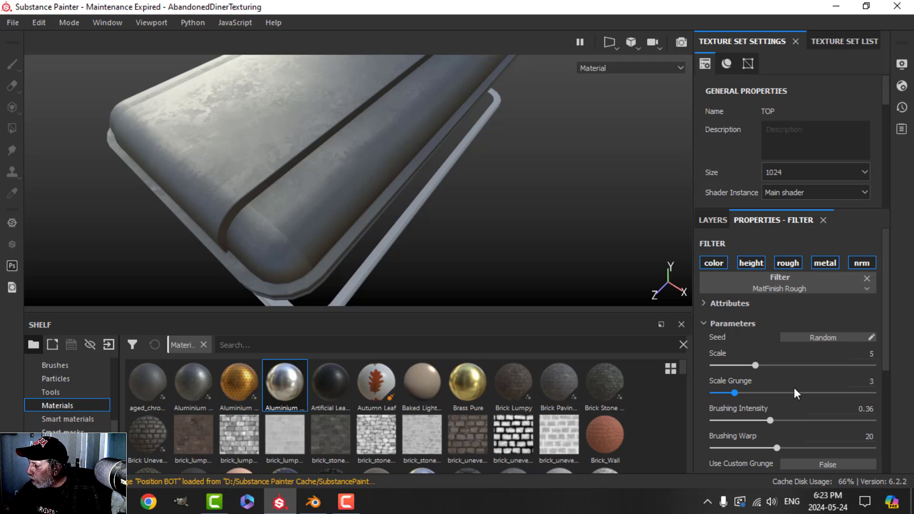
Step: Add the Aluminium Directional material as a new layer above Aluminium Pure
{"action": "left_click", "coordinate": [713, 220]}
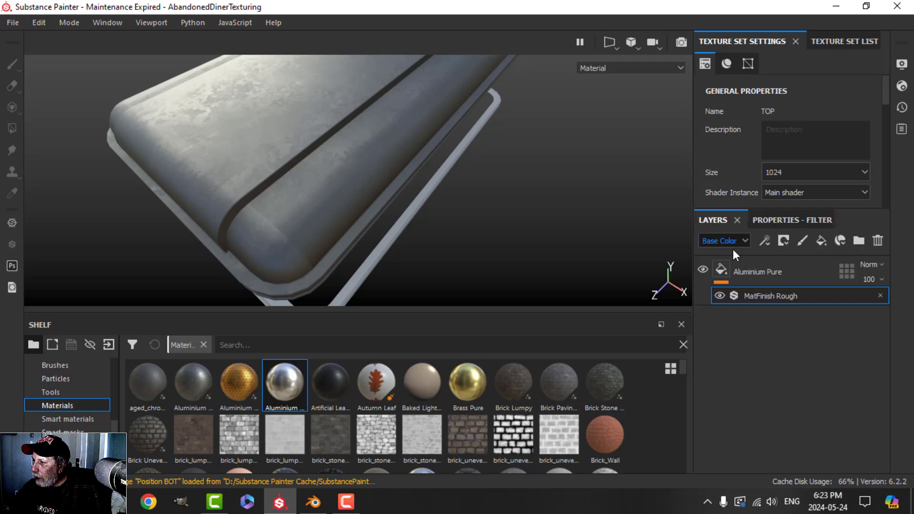
{"action": "left_click", "coordinate": [713, 270]}
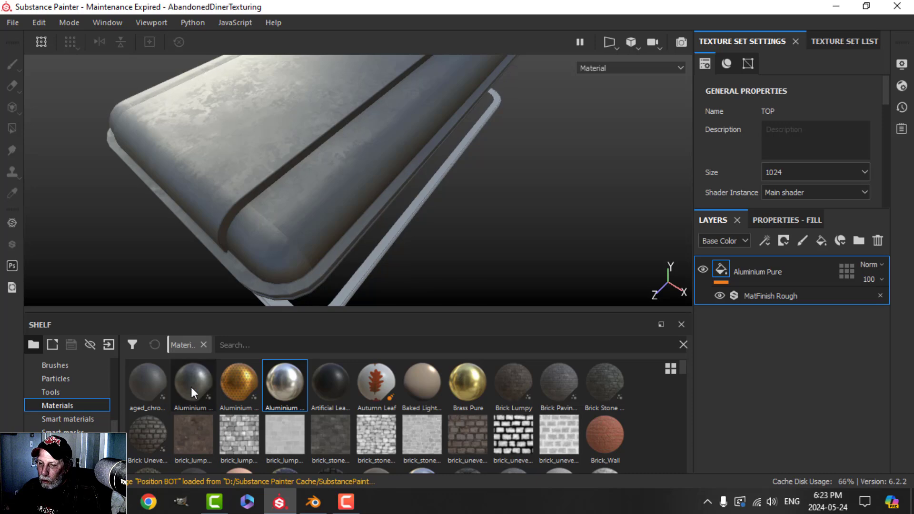
{"action": "left_click_drag", "start_coordinate": [192, 383], "coordinate": [722, 258]}
{"action": "left_click_drag", "start_coordinate": [410, 226], "coordinate": [419, 235], "text": "alt"}
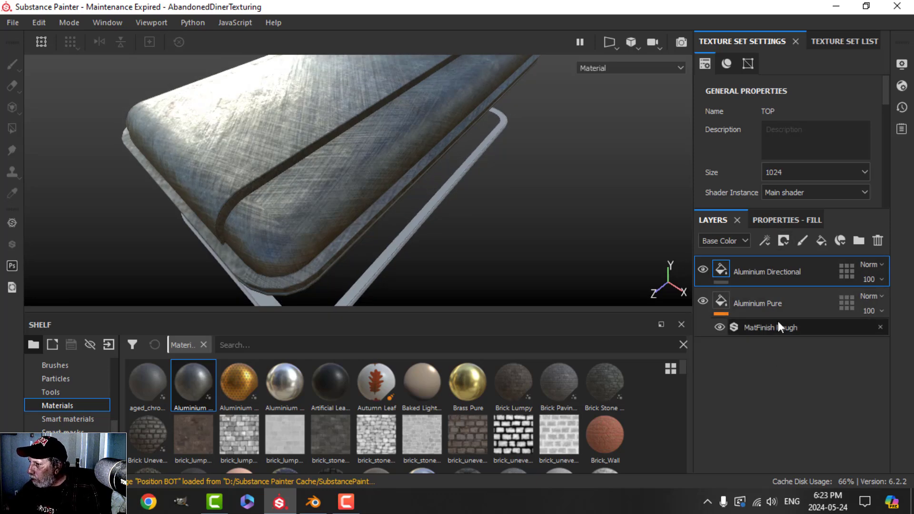
Step: Switch the Aluminium Directional layer to Tri-planar projection and set its UV scale to 3
{"action": "left_click", "coordinate": [774, 222]}
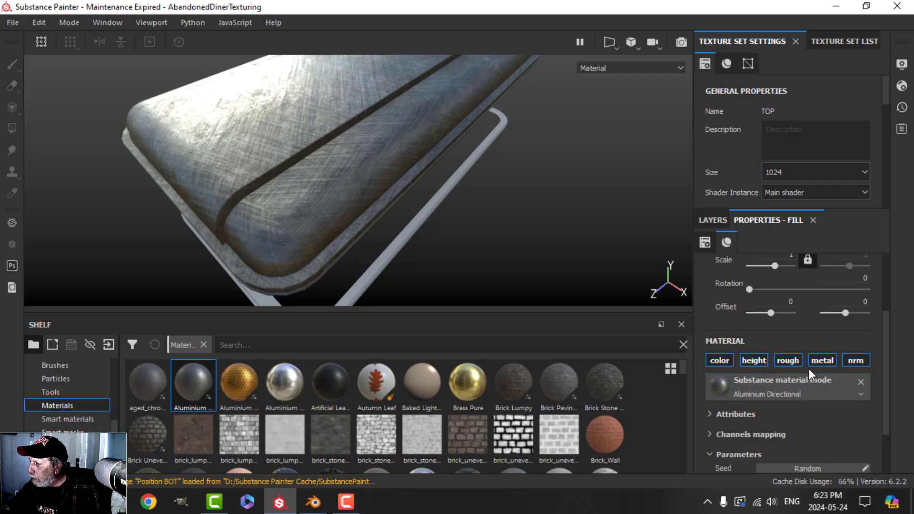
{"action": "scroll", "coordinate": [809, 369], "scroll_direction": "up", "scroll_amount": 2}
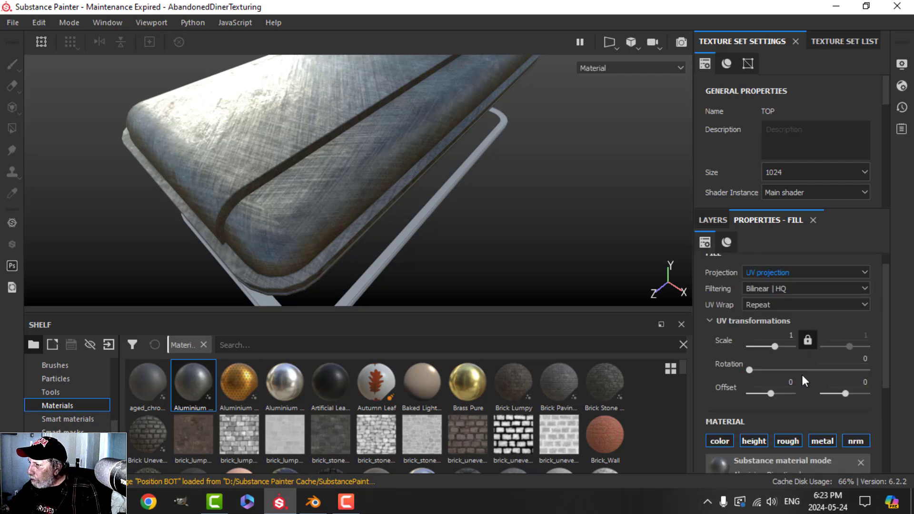
{"action": "left_click", "coordinate": [772, 271]}
{"action": "left_click", "coordinate": [770, 303]}
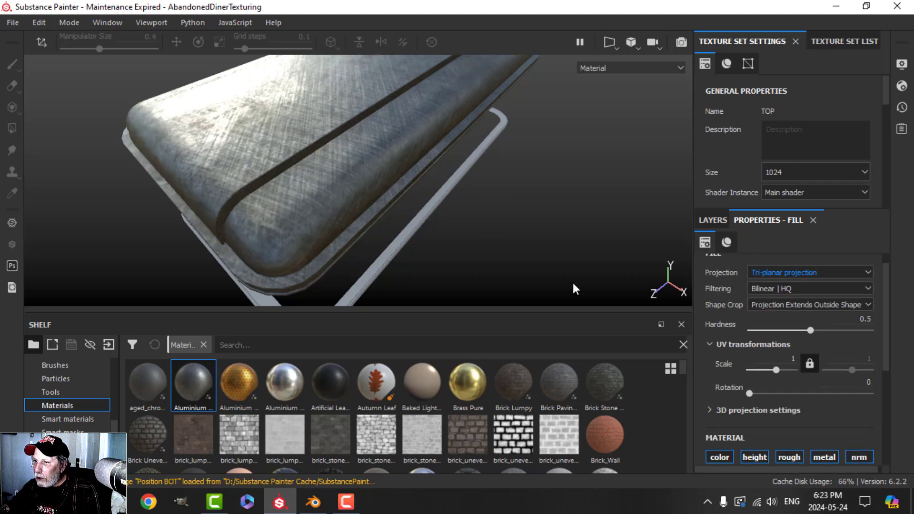
{"action": "scroll", "coordinate": [752, 381], "scroll_direction": "down", "scroll_amount": 4}
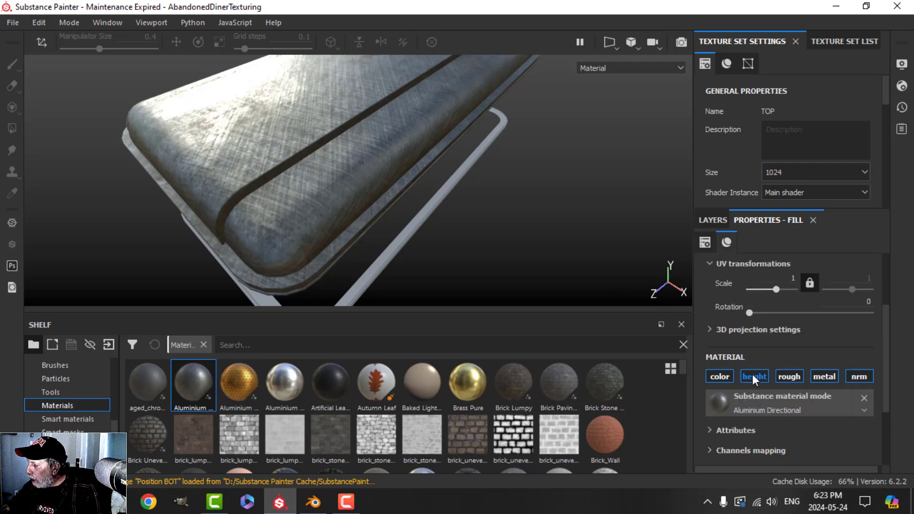
{"action": "left_click", "coordinate": [781, 278]}
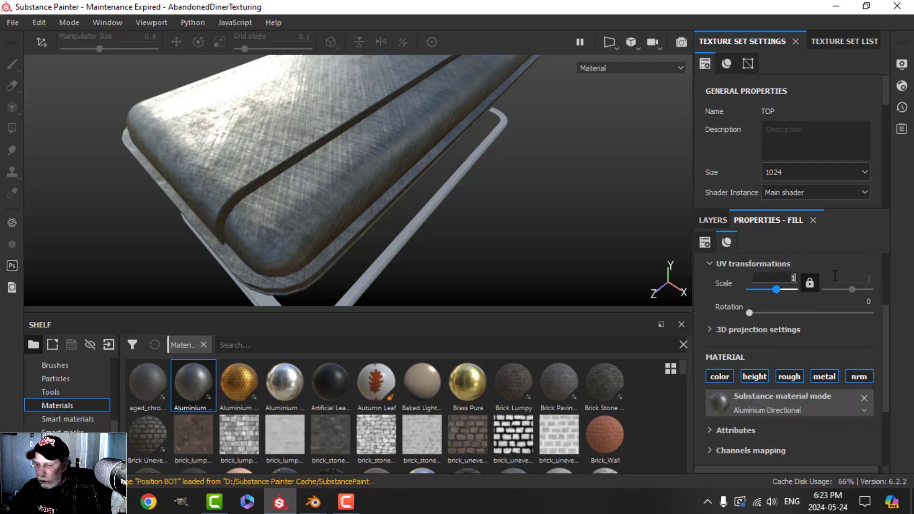
{"action": "type", "text": "3"}
{"action": "key", "text": "Return"}
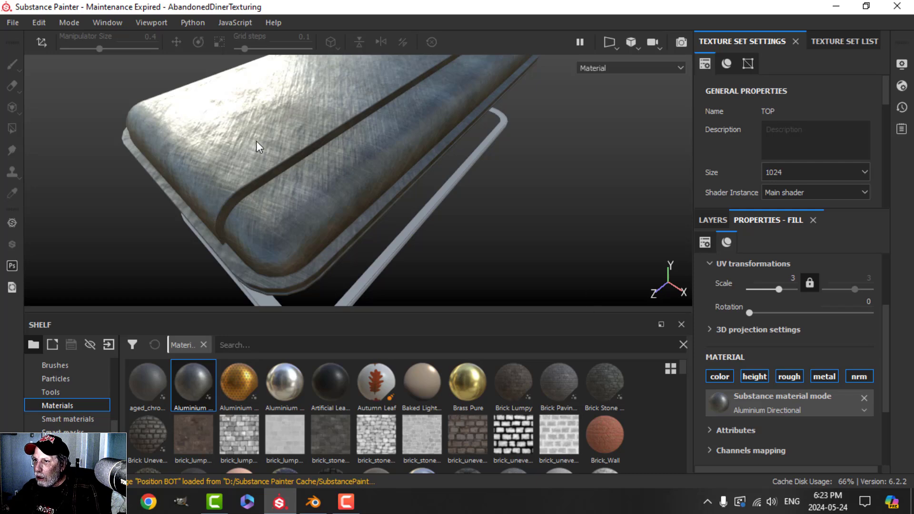
Step: Set the Aluminium Directional material's Normal Format to OpenGL and lower its Height Range to 0
{"action": "scroll", "coordinate": [809, 407], "scroll_direction": "down", "scroll_amount": 5}
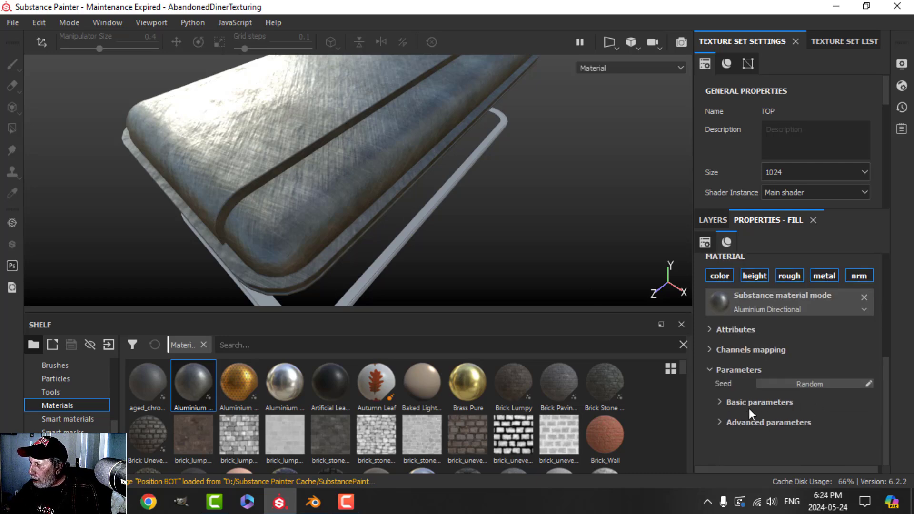
{"action": "left_click", "coordinate": [719, 403]}
{"action": "left_click", "coordinate": [807, 418]}
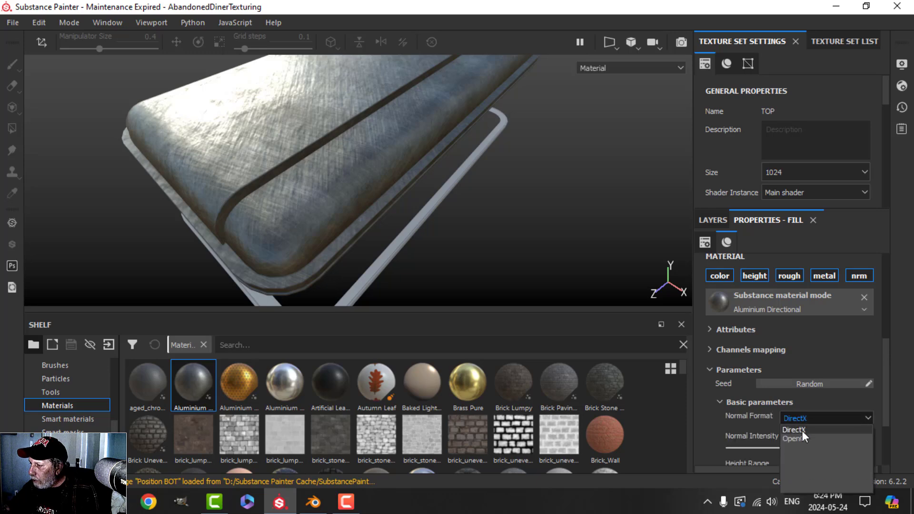
{"action": "left_click", "coordinate": [802, 437]}
{"action": "scroll", "coordinate": [805, 429], "scroll_direction": "down", "scroll_amount": 2}
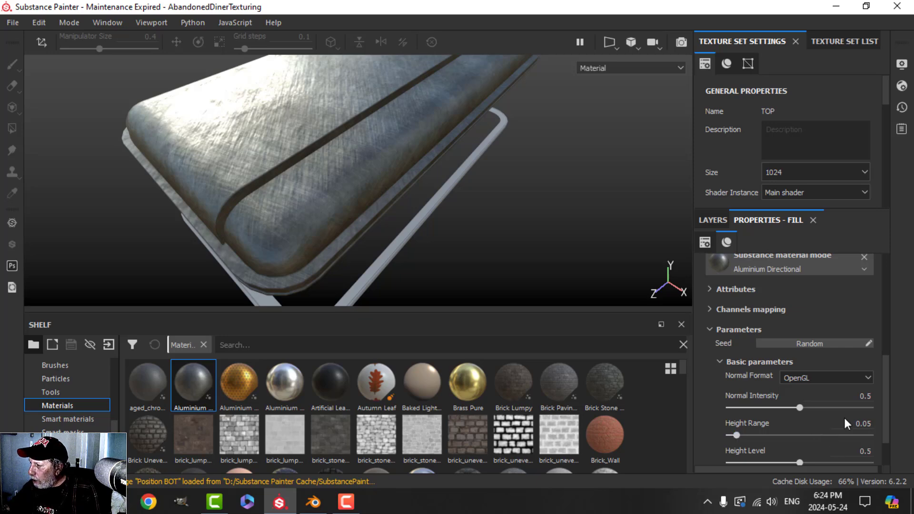
{"action": "left_click_drag", "start_coordinate": [736, 435], "coordinate": [728, 436]}
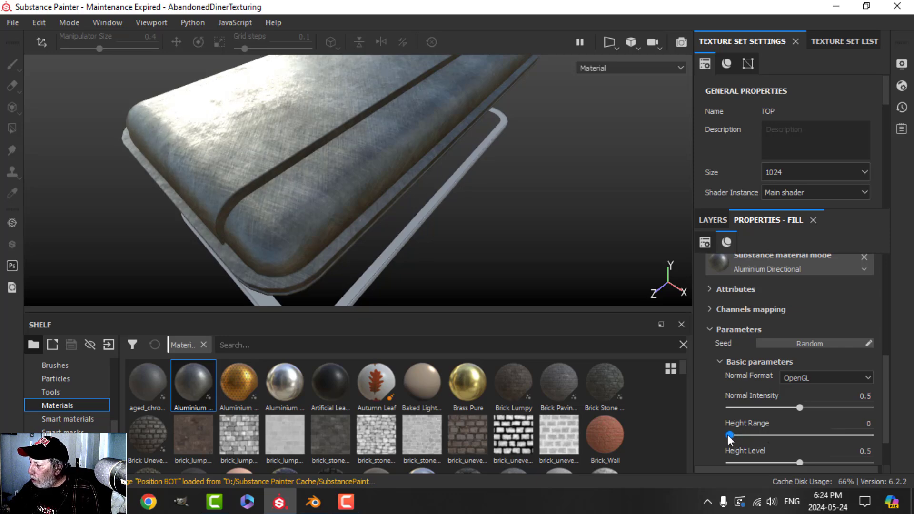
Step: Set the Aluminium Directional layer's blending mode to Overlay and check the roof from a lower angle
{"action": "left_click_drag", "start_coordinate": [367, 167], "coordinate": [435, 223], "text": "alt"}
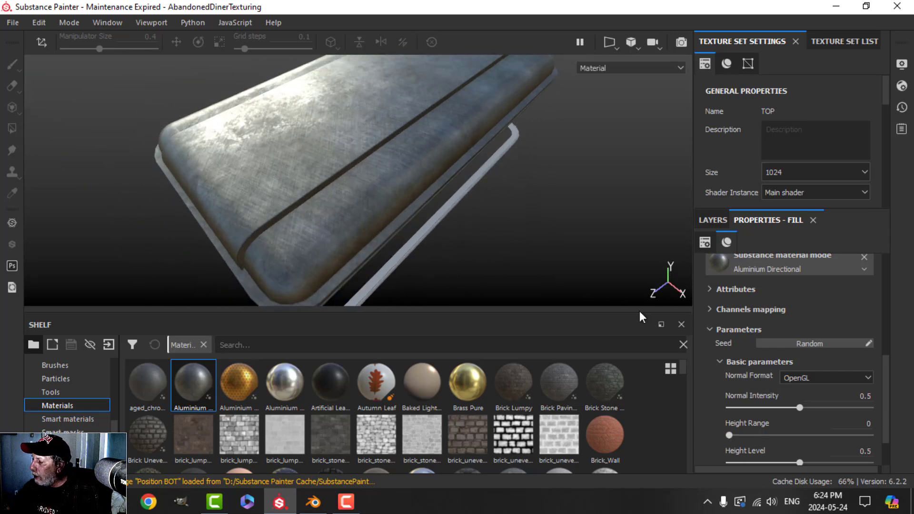
{"action": "left_click", "coordinate": [713, 221]}
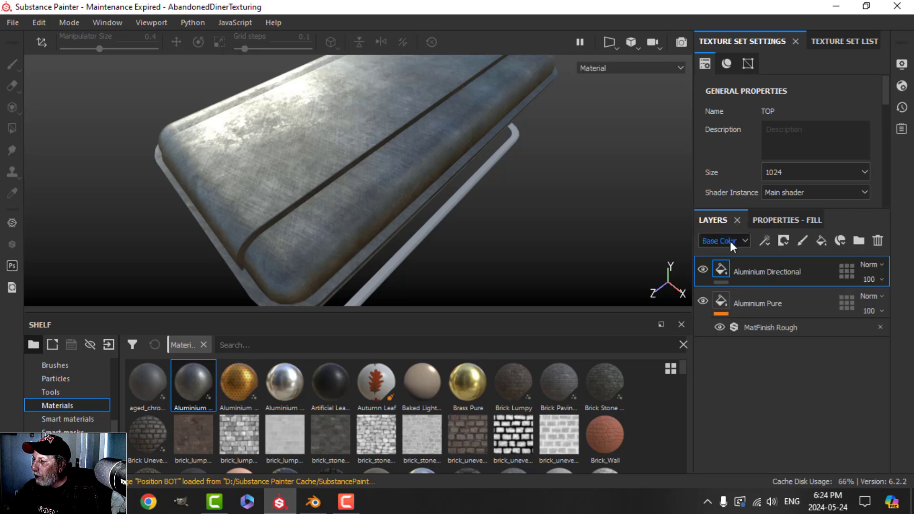
{"action": "left_click", "coordinate": [868, 264]}
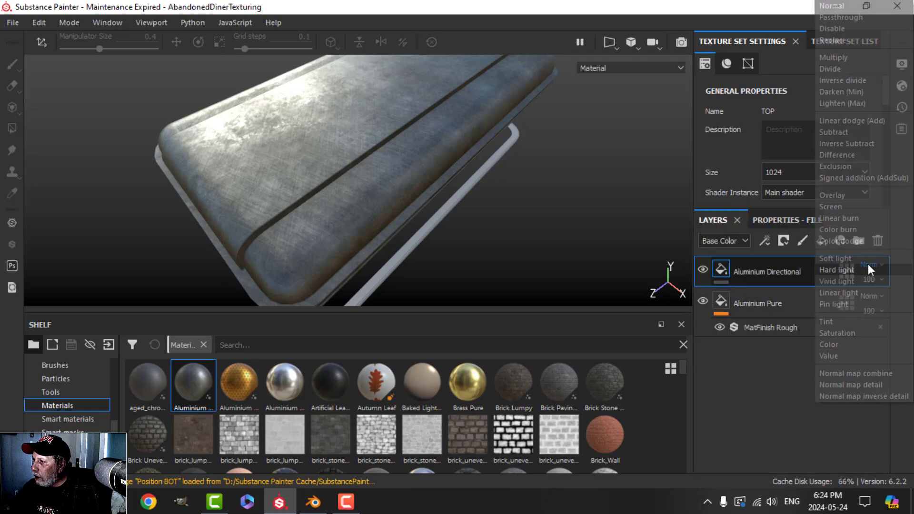
{"action": "left_click", "coordinate": [844, 196]}
{"action": "left_click_drag", "start_coordinate": [576, 230], "coordinate": [402, 238], "text": "alt"}
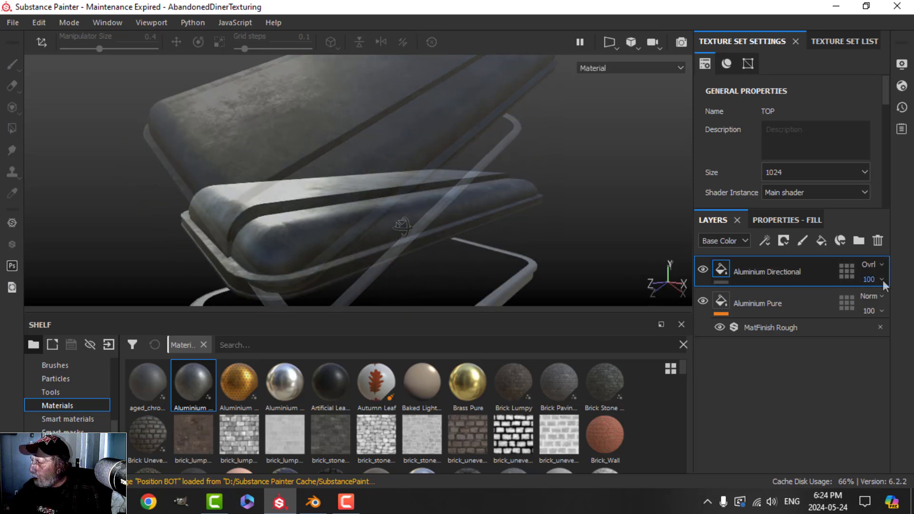
Step: Reduce the Aluminium Directional layer's opacity to 56 and inspect the roof's ends and rim
{"action": "left_click", "coordinate": [882, 280]}
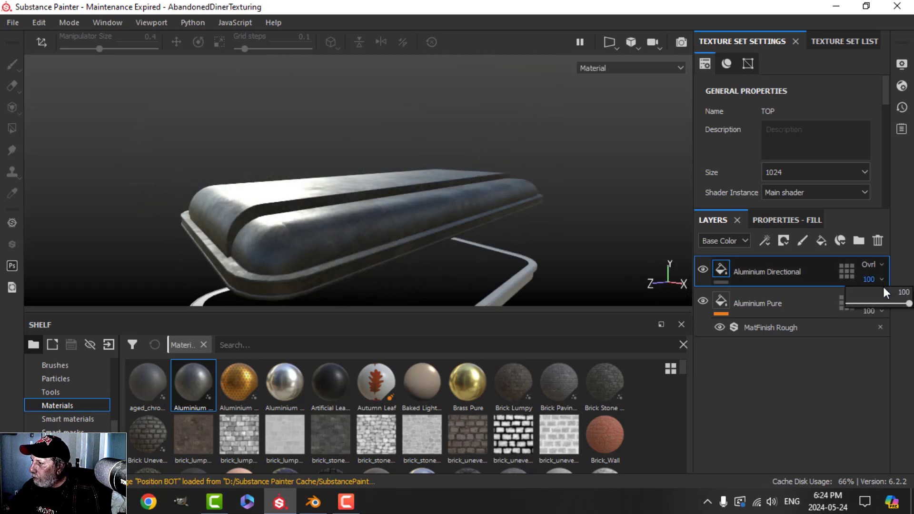
{"action": "left_click_drag", "start_coordinate": [909, 304], "coordinate": [884, 306]}
{"action": "left_click_drag", "start_coordinate": [315, 186], "coordinate": [353, 232], "text": "alt"}
{"action": "scroll", "coordinate": [420, 265], "scroll_direction": "down", "scroll_amount": 2}
{"action": "left_click_drag", "start_coordinate": [420, 269], "coordinate": [351, 213], "text": "alt"}
{"action": "scroll", "coordinate": [363, 209], "scroll_direction": "up", "scroll_amount": 3}
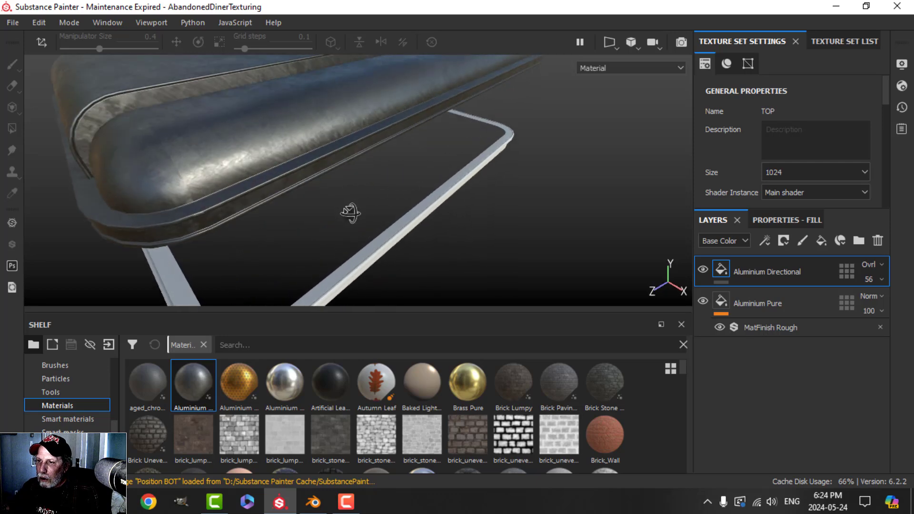
{"action": "scroll", "coordinate": [305, 226], "scroll_direction": "down", "scroll_amount": 2}
{"action": "left_click_drag", "start_coordinate": [305, 231], "coordinate": [320, 176], "text": "alt"}
{"action": "left_click_drag", "start_coordinate": [366, 230], "coordinate": [329, 173], "text": "alt"}
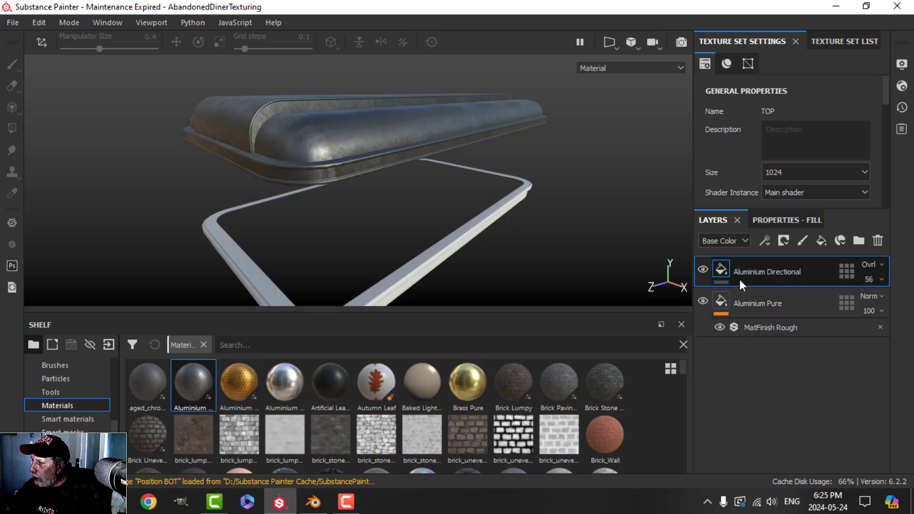
Step: Add a fill layer above Aluminium Directional with only the color channel active and a dark grey base color of value 0.038
{"action": "left_click", "coordinate": [822, 239]}
{"action": "left_click", "coordinate": [795, 224]}
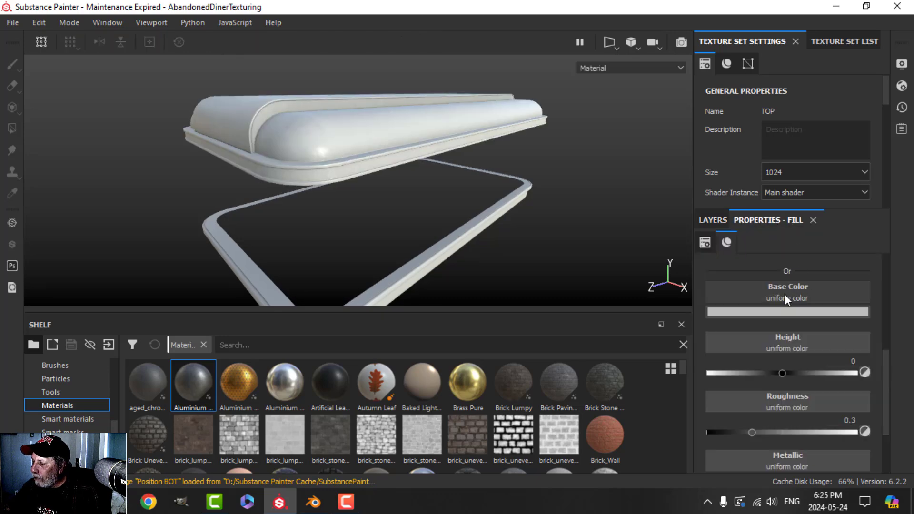
{"action": "scroll", "coordinate": [762, 292], "scroll_direction": "up", "scroll_amount": 3}
{"action": "left_click", "coordinate": [724, 336], "text": "alt"}
{"action": "scroll", "coordinate": [805, 336], "scroll_direction": "down", "scroll_amount": 2}
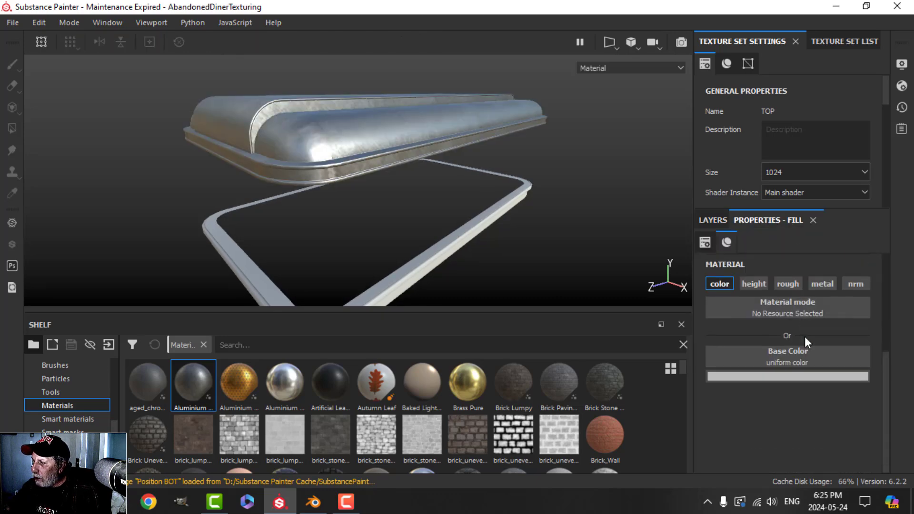
{"action": "left_click", "coordinate": [778, 375]}
{"action": "left_click", "coordinate": [731, 322]}
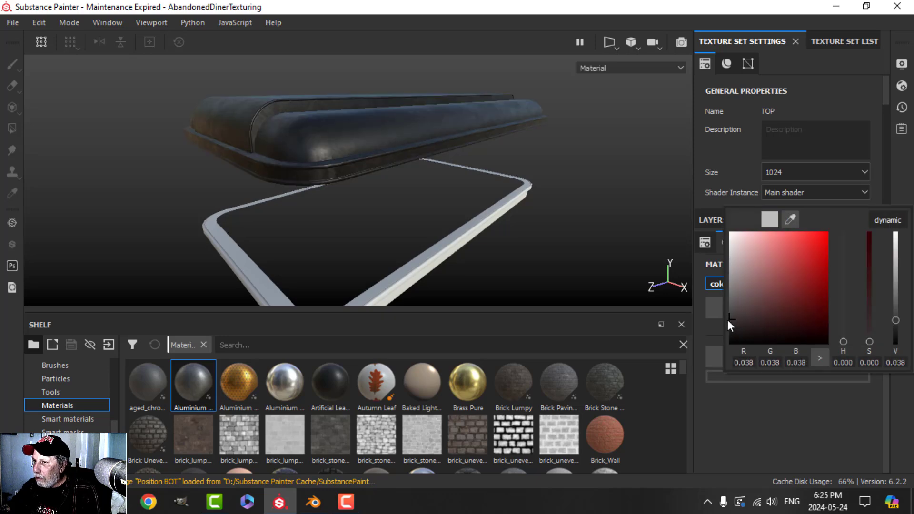
Step: Give the dark fill layer a black mask and reveal it on the vertical band around the roof's rim using Polygon Fill's UV chunk mode
{"action": "left_click", "coordinate": [723, 220]}
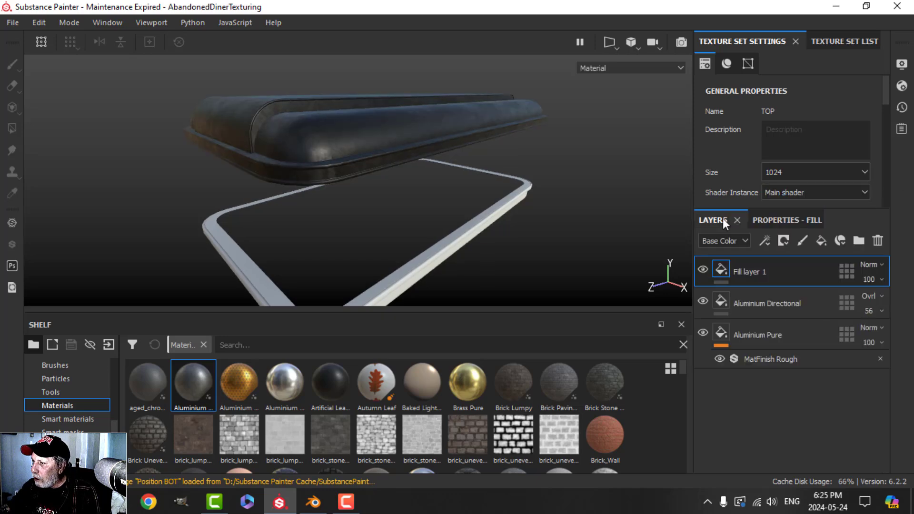
{"action": "left_click", "coordinate": [785, 240]}
{"action": "left_click", "coordinate": [802, 269]}
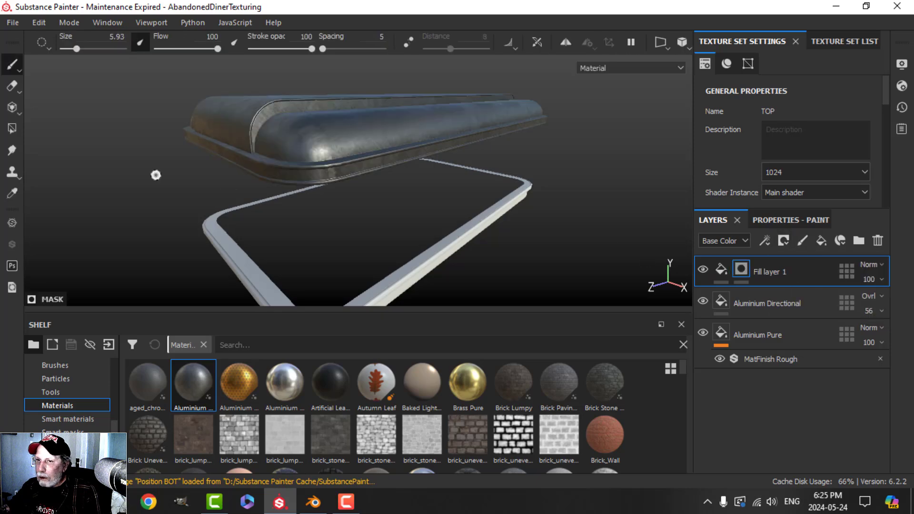
{"action": "left_click", "coordinate": [12, 128]}
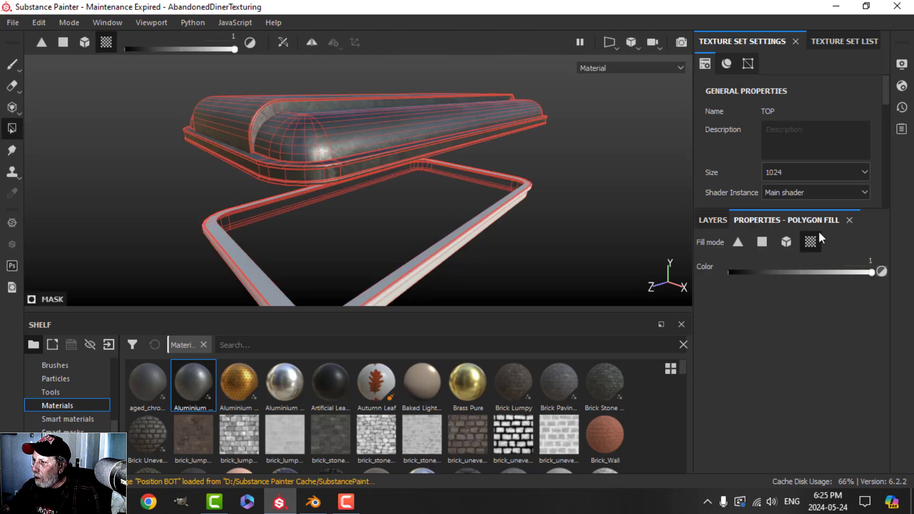
{"action": "left_click", "coordinate": [350, 168]}
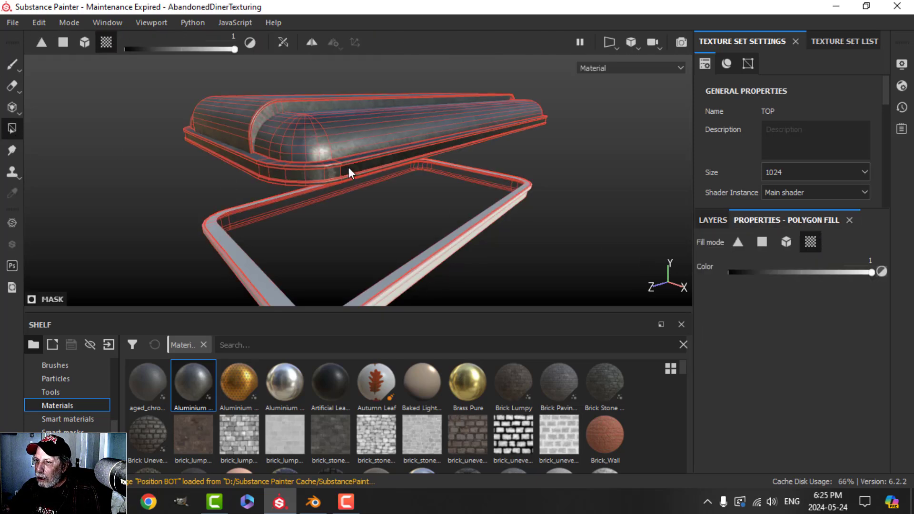
{"action": "scroll", "coordinate": [306, 148], "scroll_direction": "up", "scroll_amount": 2}
{"action": "left_click_drag", "start_coordinate": [301, 106], "coordinate": [272, 218], "text": "alt"}
{"action": "middle_click_drag", "start_coordinate": [272, 218], "coordinate": [286, 244], "text": "alt"}
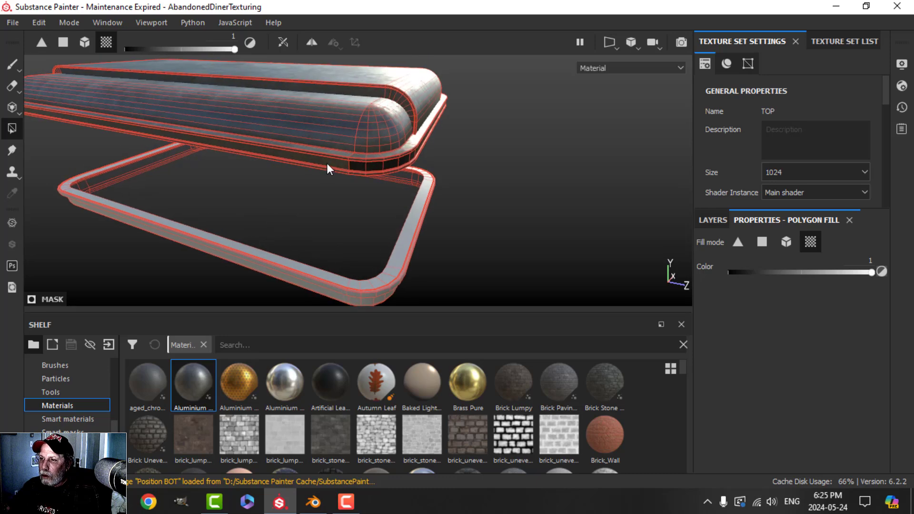
{"action": "left_click_drag", "start_coordinate": [332, 166], "coordinate": [202, 242], "text": "alt"}
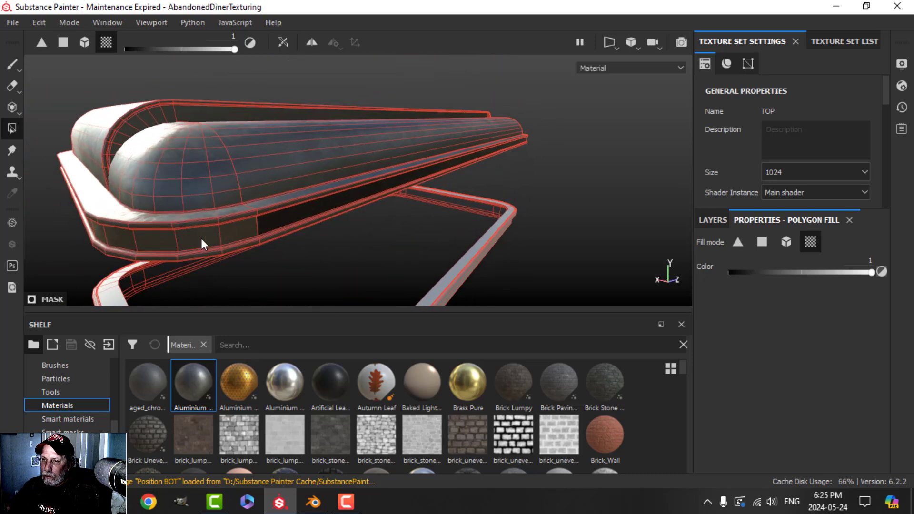
{"action": "left_click", "coordinate": [12, 64]}
{"action": "mouse_move", "coordinate": [433, 253]}
{"action": "left_mouse_down", "text": "alt"}
{"action": "mouse_move", "coordinate": [376, 176]}
{"action": "mouse_move", "coordinate": [353, 214]}
{"action": "left_mouse_up", "text": "alt"}
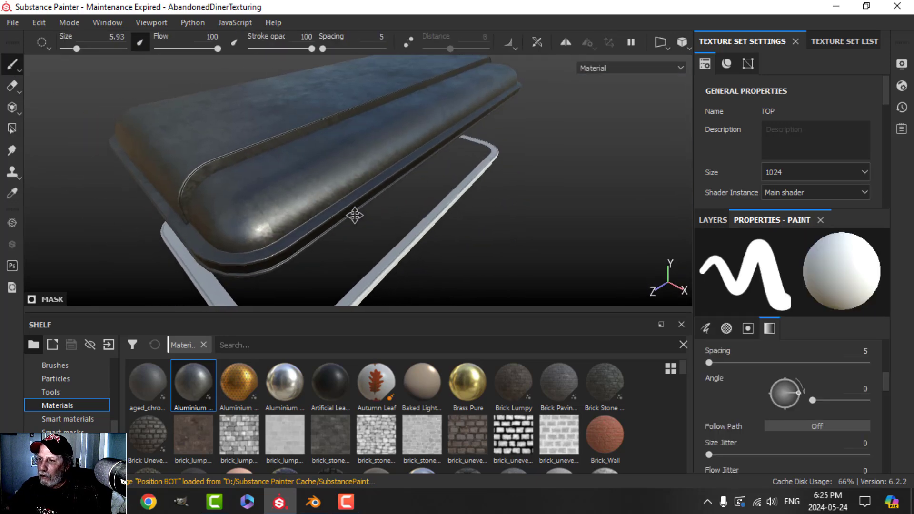
Step: Review the Aluminium Directional layer's channel and material parameters
{"action": "left_click", "coordinate": [710, 218]}
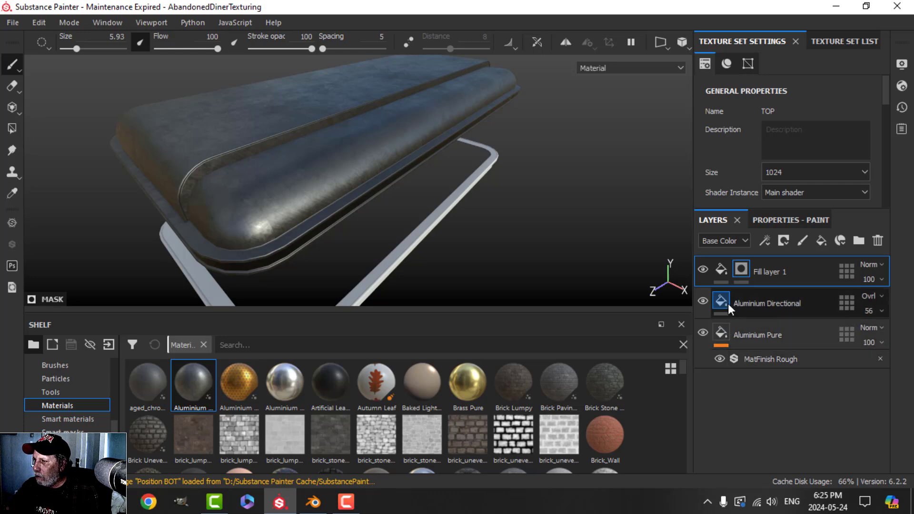
{"action": "left_click", "coordinate": [793, 272]}
{"action": "scroll", "coordinate": [781, 414], "scroll_direction": "down", "scroll_amount": 3}
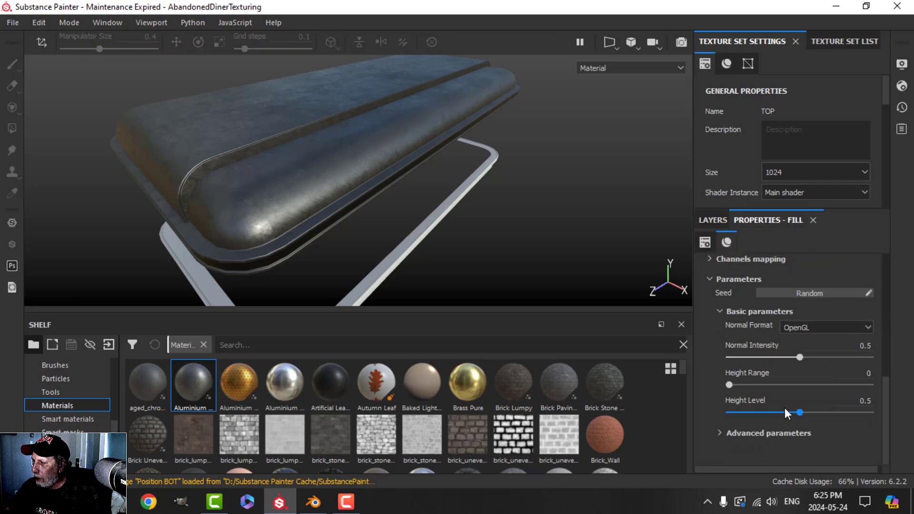
{"action": "scroll", "coordinate": [780, 388], "scroll_direction": "up", "scroll_amount": 5}
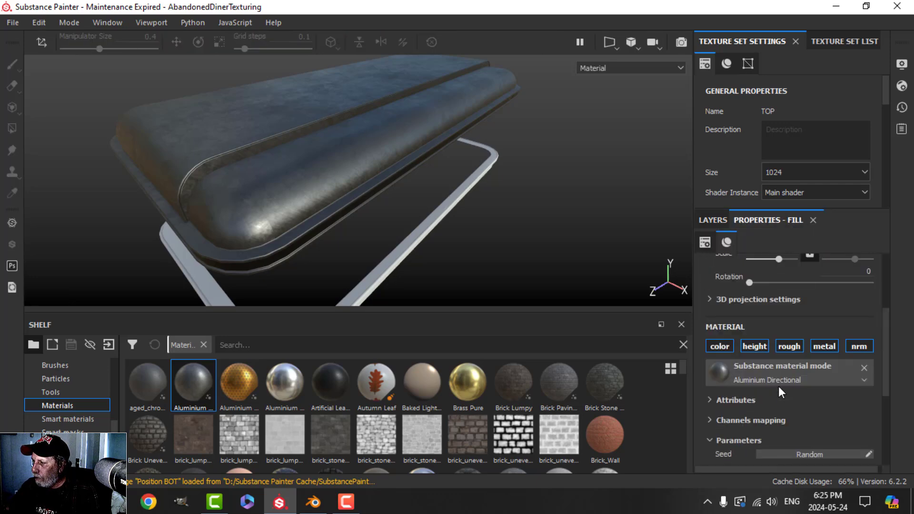
{"action": "left_click", "coordinate": [711, 220]}
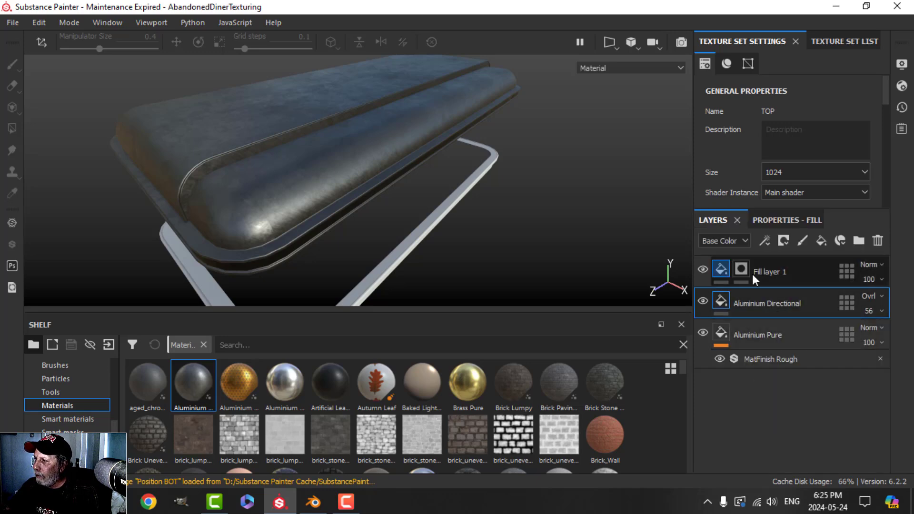
Step: Rename the masked dark fill layer as Dark Inside
{"action": "left_click", "coordinate": [766, 276]}
{"action": "type", "text": "Dark Inside"}
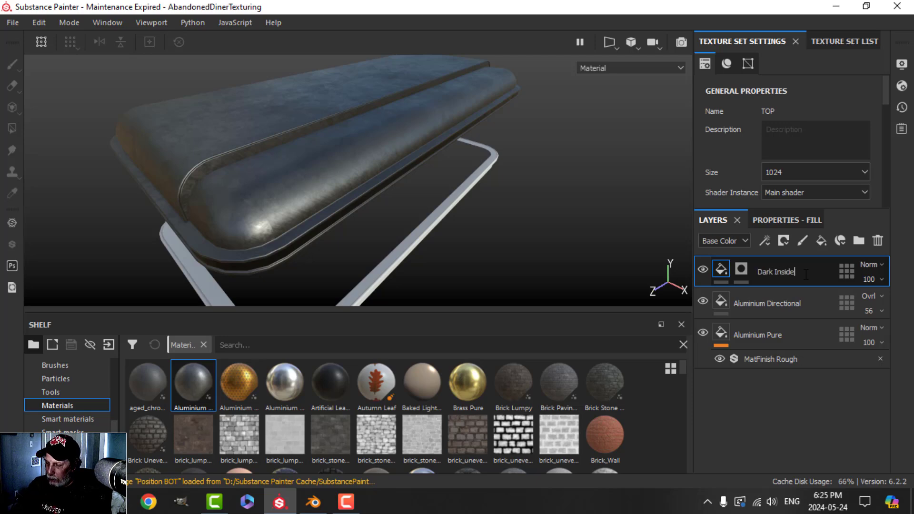
{"action": "key", "text": "Return"}
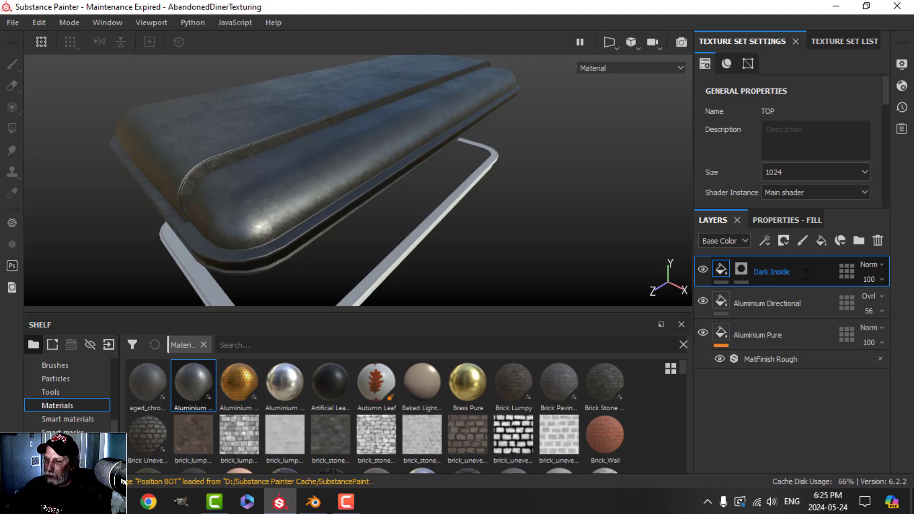
{"action": "scroll", "coordinate": [385, 239], "scroll_direction": "up", "scroll_amount": 1}
{"action": "scroll", "coordinate": [387, 242], "scroll_direction": "down", "scroll_amount": 3}
{"action": "mouse_move", "coordinate": [390, 246]}
{"action": "left_mouse_down", "text": "alt"}
{"action": "mouse_move", "coordinate": [370, 229]}
{"action": "mouse_move", "coordinate": [402, 233]}
{"action": "left_mouse_up", "text": "alt"}
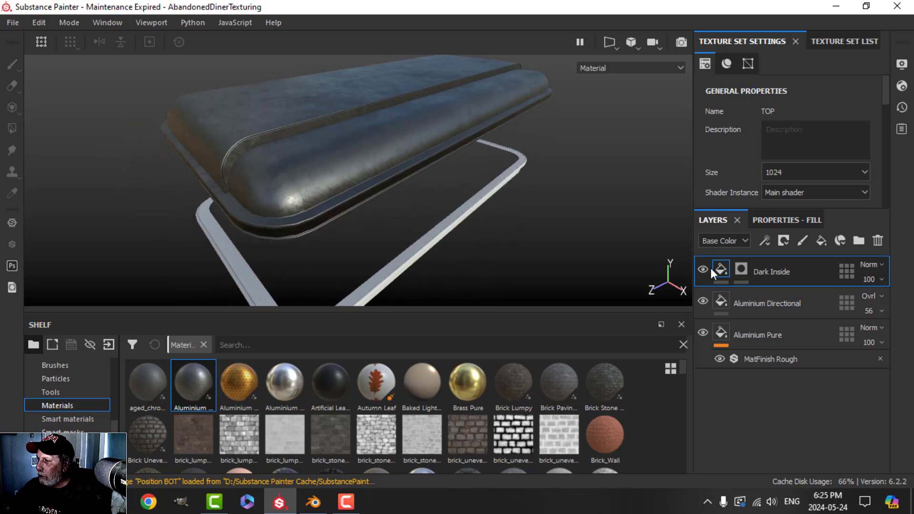
Step: Add another fill layer above Dark Inside with only the color channel active, and give it a black mask
{"action": "left_click", "coordinate": [822, 240]}
{"action": "left_click", "coordinate": [790, 222]}
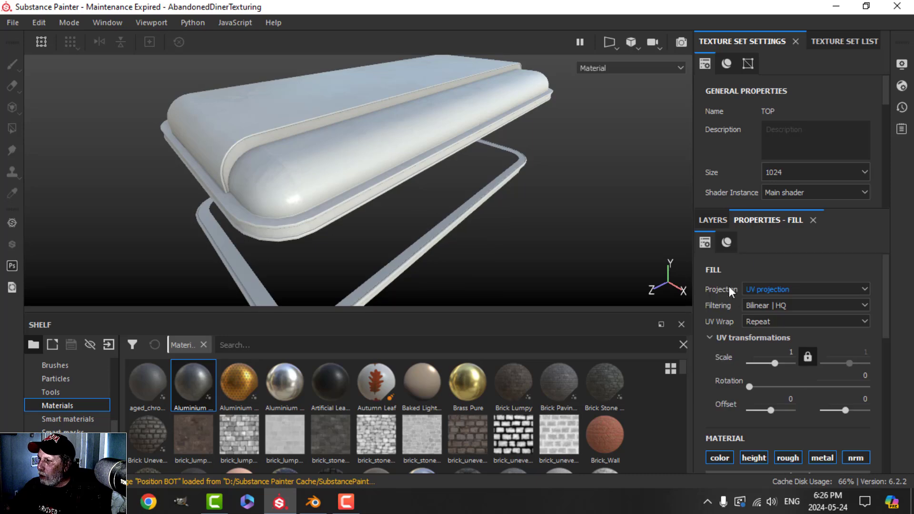
{"action": "left_click", "coordinate": [722, 453]}
{"action": "left_click", "coordinate": [718, 219]}
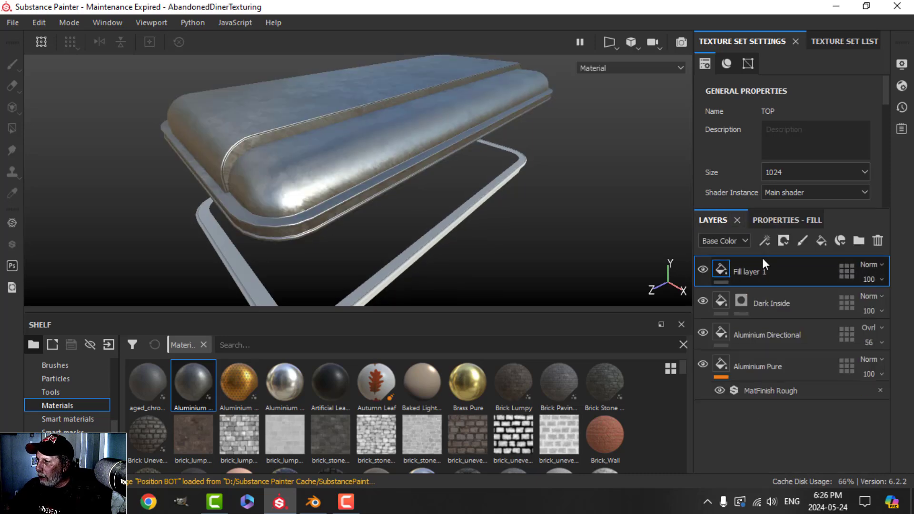
{"action": "left_click", "coordinate": [784, 242]}
{"action": "left_click", "coordinate": [800, 271]}
Step: Add a generator to the new fill layer's mask, limit the resource search to u:generator, and choose Metal Edge Wear
{"action": "left_click", "coordinate": [764, 241]}
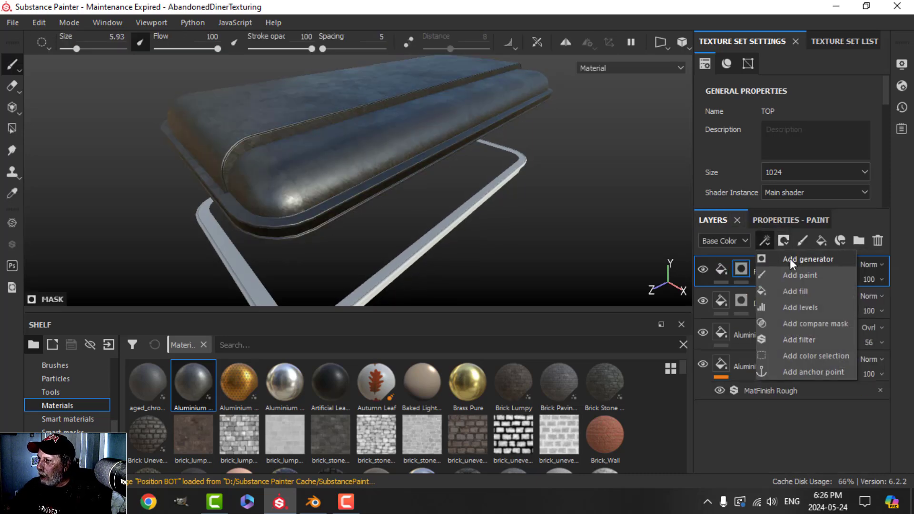
{"action": "left_click", "coordinate": [790, 259]}
{"action": "left_click", "coordinate": [784, 225]}
{"action": "left_click", "coordinate": [783, 264]}
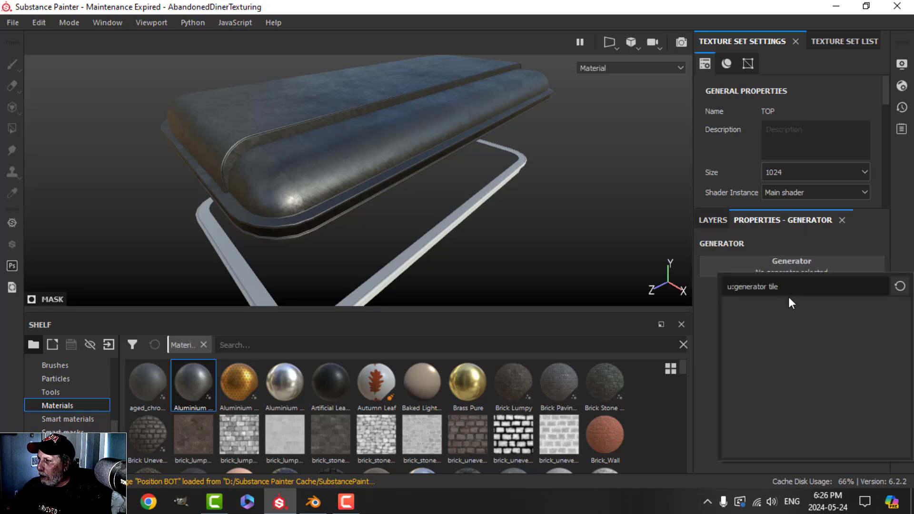
{"action": "left_click", "coordinate": [891, 246]}
{"action": "left_click", "coordinate": [812, 270]}
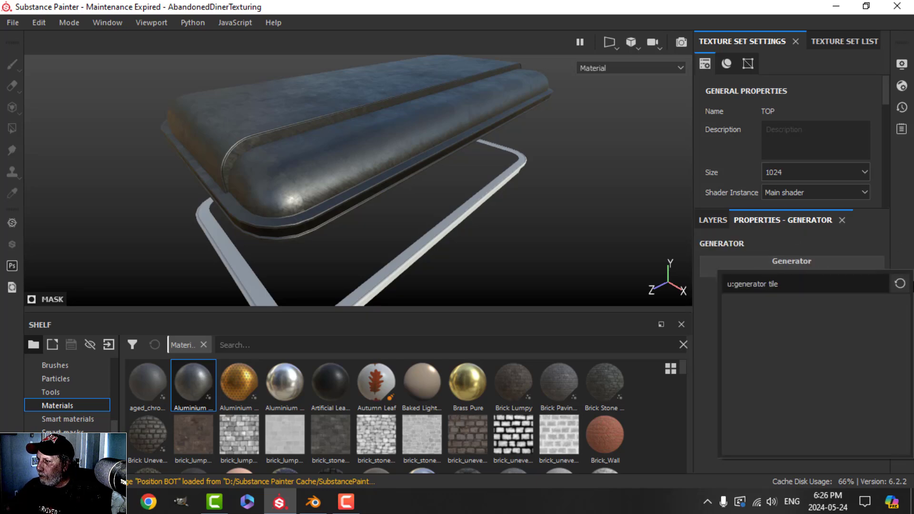
{"action": "left_click", "coordinate": [899, 285]}
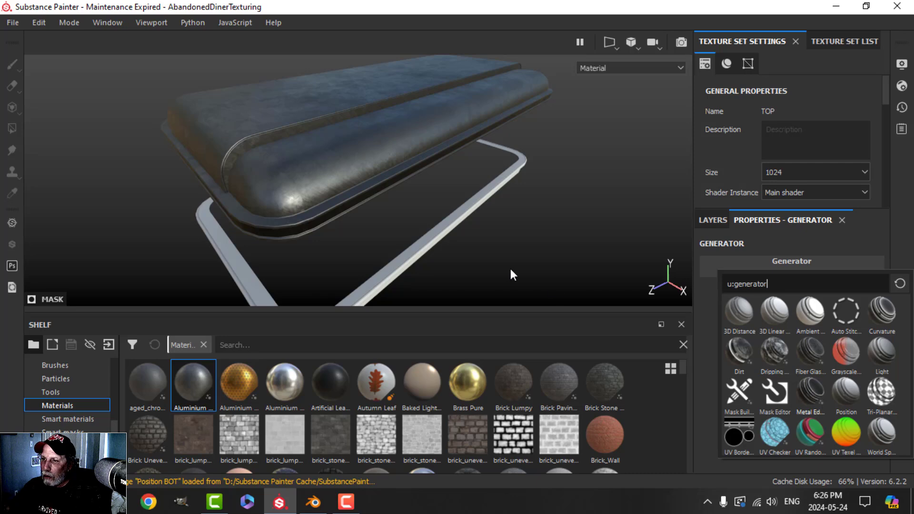
{"action": "scroll", "coordinate": [478, 239], "scroll_direction": "up", "scroll_amount": 1}
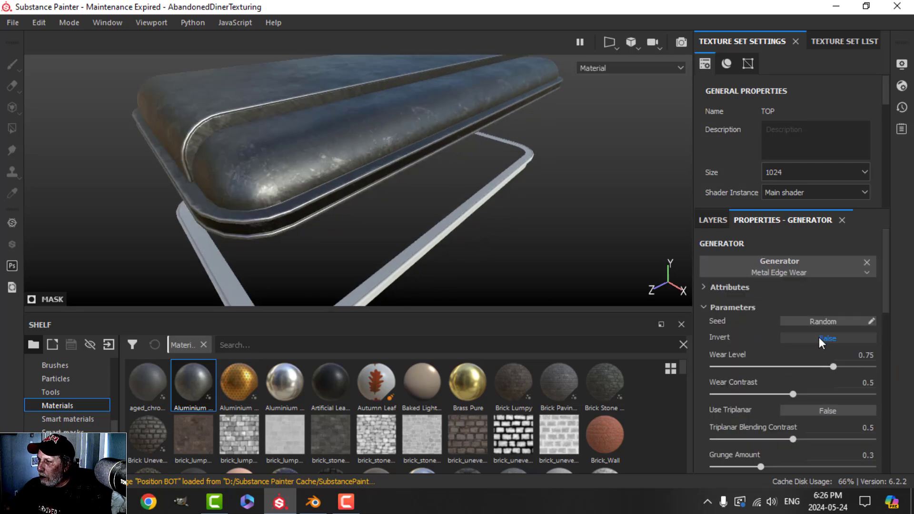
Step: Enable Use Triplanar for the Metal Edge Wear generator and set its Wear Level to 0.58
{"action": "left_click", "coordinate": [829, 414]}
{"action": "left_click_drag", "start_coordinate": [521, 276], "coordinate": [343, 241], "text": "alt"}
{"action": "left_click_drag", "start_coordinate": [398, 222], "coordinate": [435, 206], "text": "alt"}
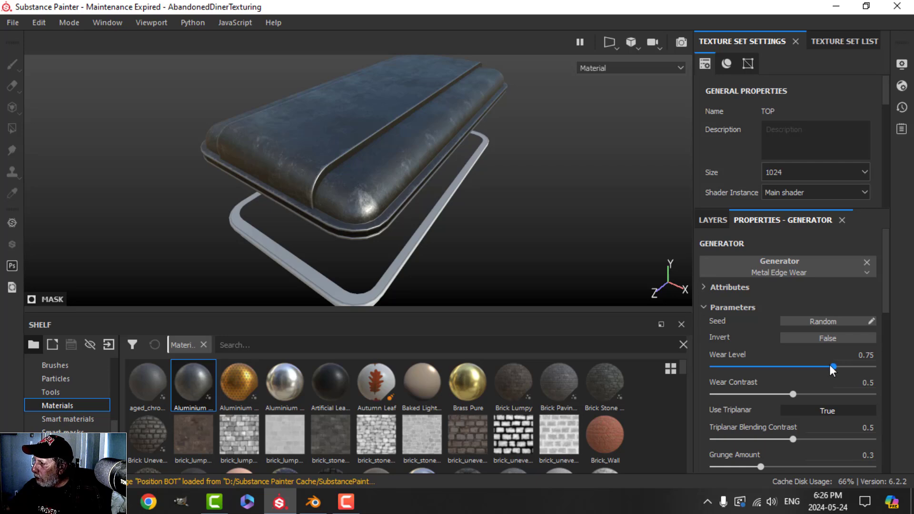
{"action": "left_click_drag", "start_coordinate": [828, 367], "coordinate": [805, 368]}
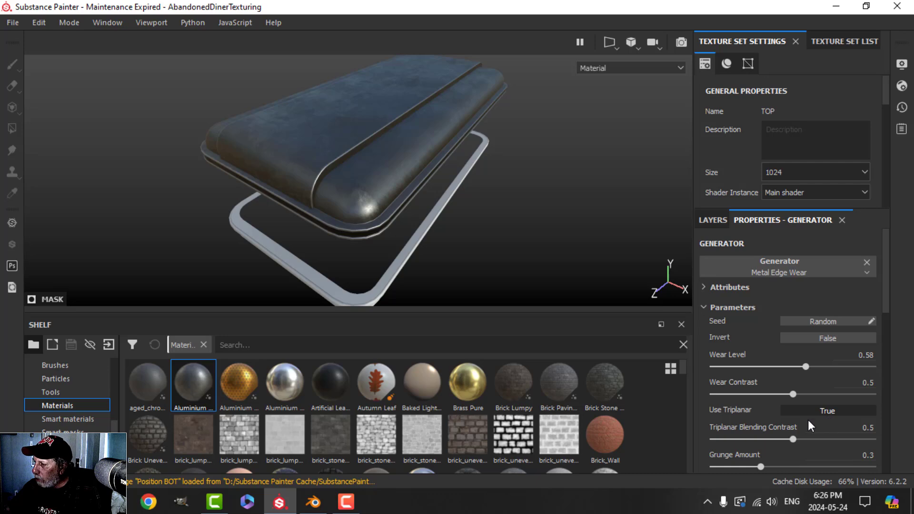
Step: Set the Metal Edge Wear generator's Grunge Amount to 0.36
{"action": "scroll", "coordinate": [811, 426], "scroll_direction": "down", "scroll_amount": 1}
{"action": "scroll", "coordinate": [807, 421], "scroll_direction": "down", "scroll_amount": 1}
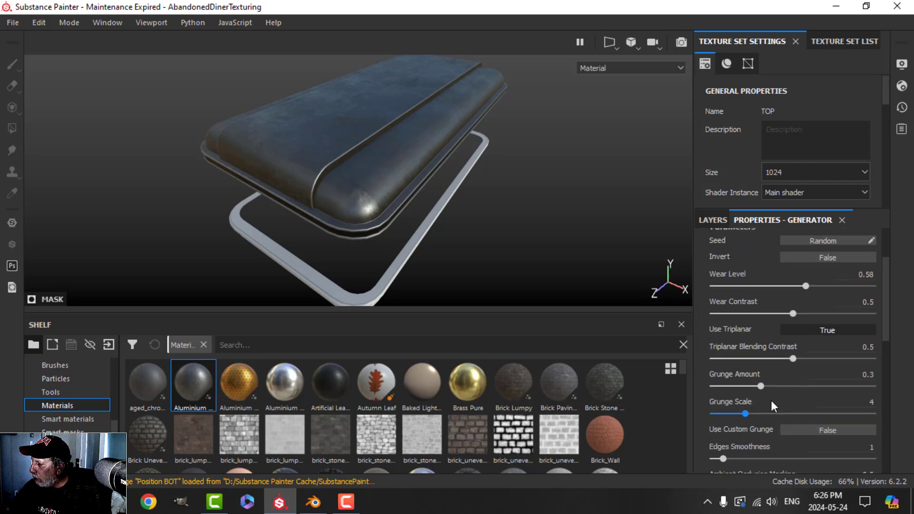
{"action": "left_click_drag", "start_coordinate": [761, 386], "coordinate": [770, 384]}
{"action": "scroll", "coordinate": [771, 419], "scroll_direction": "down", "scroll_amount": 1}
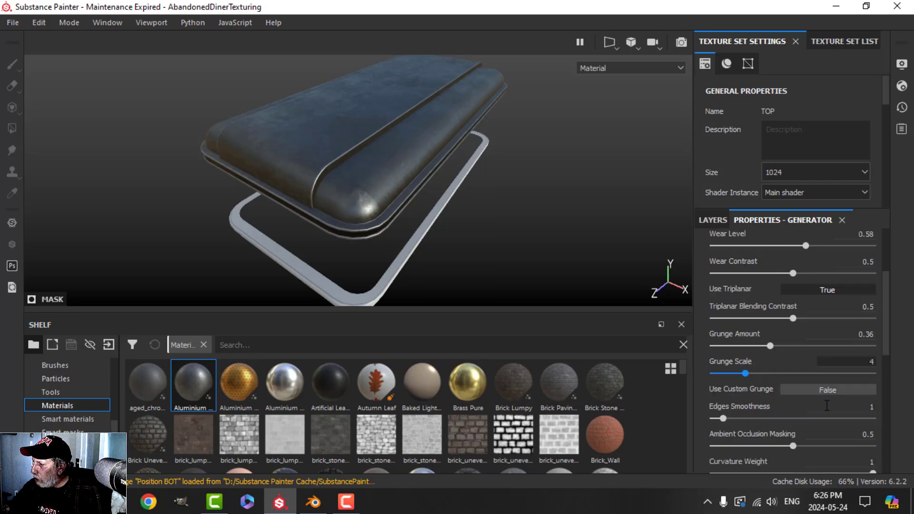
Step: Set the Metal Edge Wear generator's Curvature Weight to 0.59
{"action": "scroll", "coordinate": [819, 451], "scroll_direction": "down", "scroll_amount": 1}
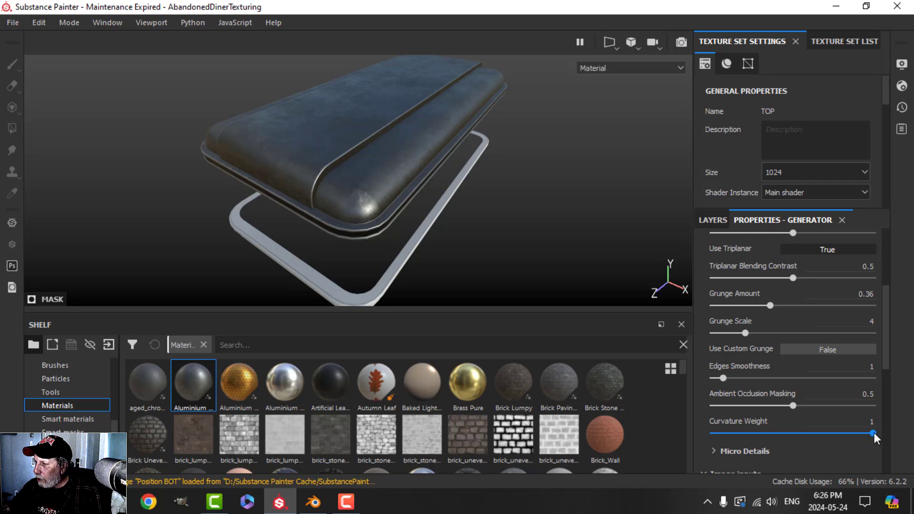
{"action": "left_click_drag", "start_coordinate": [875, 433], "coordinate": [808, 433]}
{"action": "mouse_move", "coordinate": [478, 251]}
{"action": "left_mouse_down", "text": "alt"}
{"action": "mouse_move", "coordinate": [454, 244]}
{"action": "mouse_move", "coordinate": [462, 232]}
{"action": "mouse_move", "coordinate": [454, 250]}
{"action": "mouse_move", "coordinate": [413, 243]}
{"action": "mouse_move", "coordinate": [491, 257]}
{"action": "mouse_move", "coordinate": [481, 257]}
{"action": "left_mouse_up", "text": "alt"}
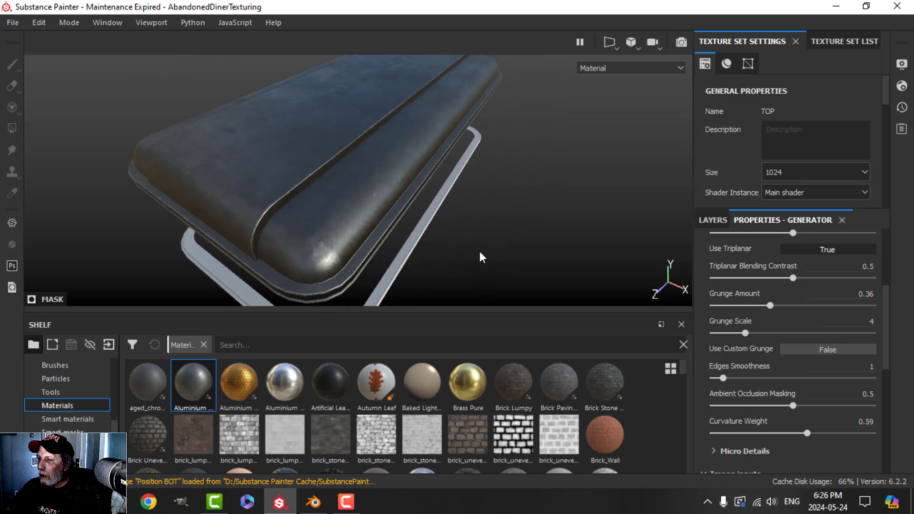
Step: Rename the top fill layer, which carries the Metal Edge Wear mask, as edges
{"action": "left_click", "coordinate": [713, 220]}
{"action": "double_click", "coordinate": [771, 273]}
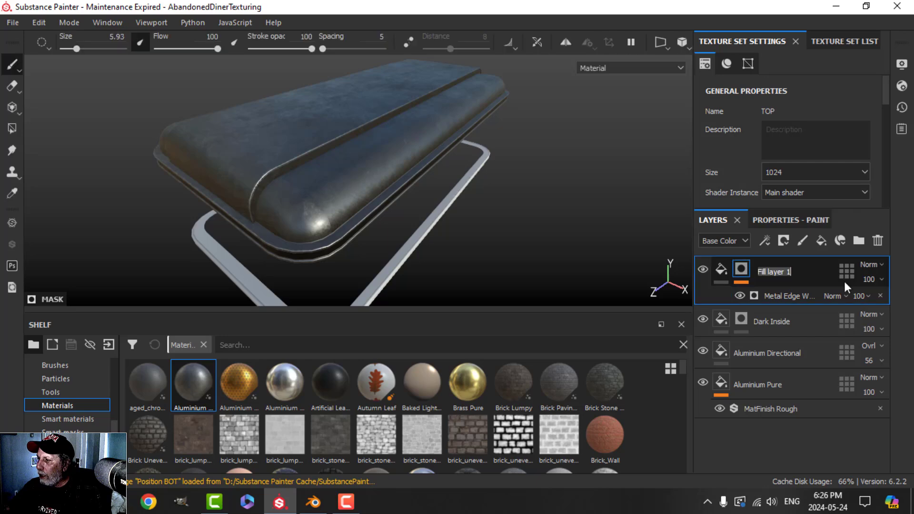
{"action": "type", "text": "edges"}
{"action": "key", "text": "Return"}
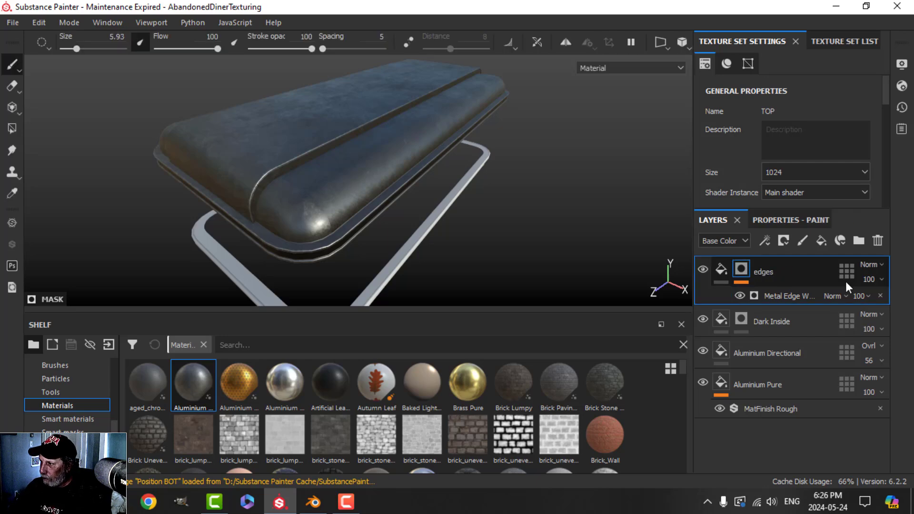
Step: Search the shelf's materials for rust and add Rust Fine as a new layer above the edges layer
{"action": "left_click", "coordinate": [721, 269]}
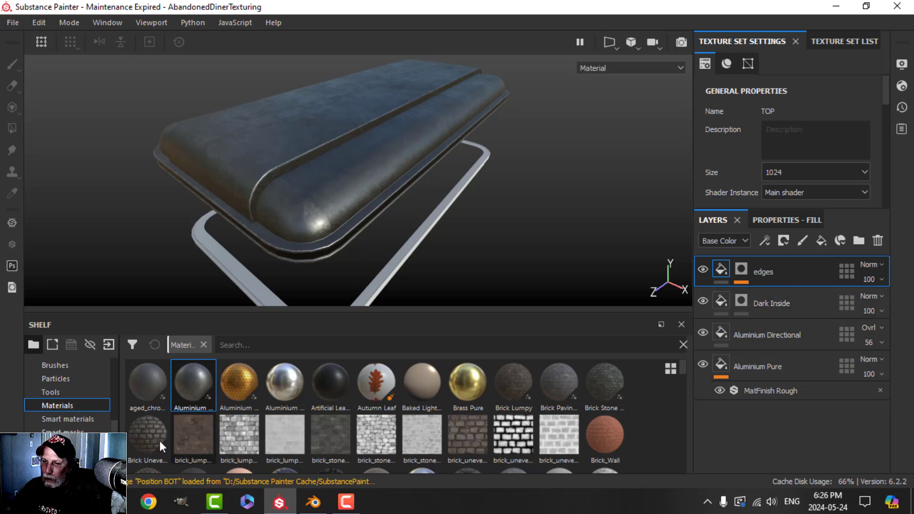
{"action": "left_click", "coordinate": [272, 349]}
{"action": "type", "text": "r"}
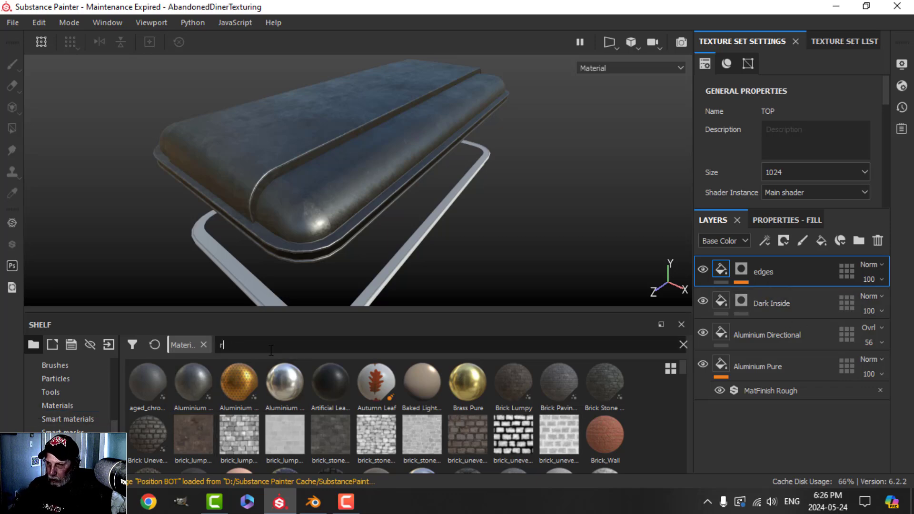
{"action": "type", "text": "ust"}
{"action": "left_click_drag", "start_coordinate": [337, 384], "coordinate": [771, 270]}
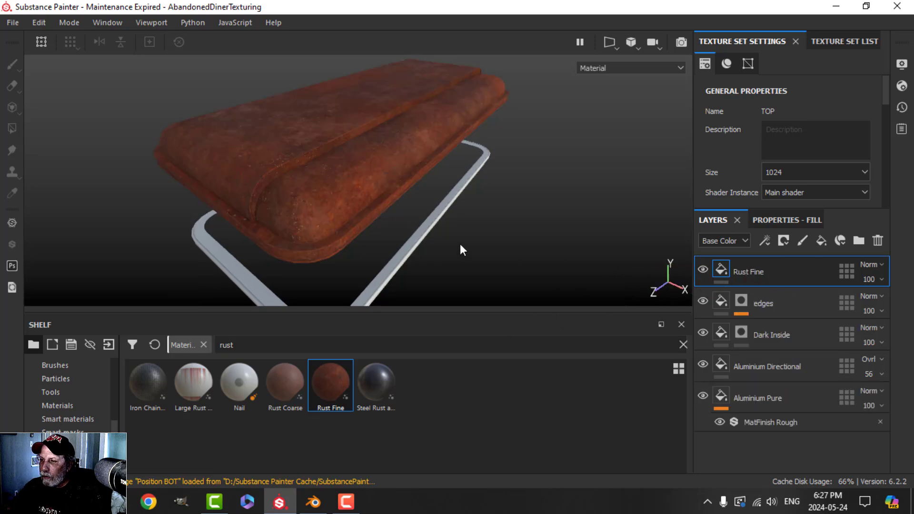
{"action": "scroll", "coordinate": [433, 212], "scroll_direction": "up", "scroll_amount": 2}
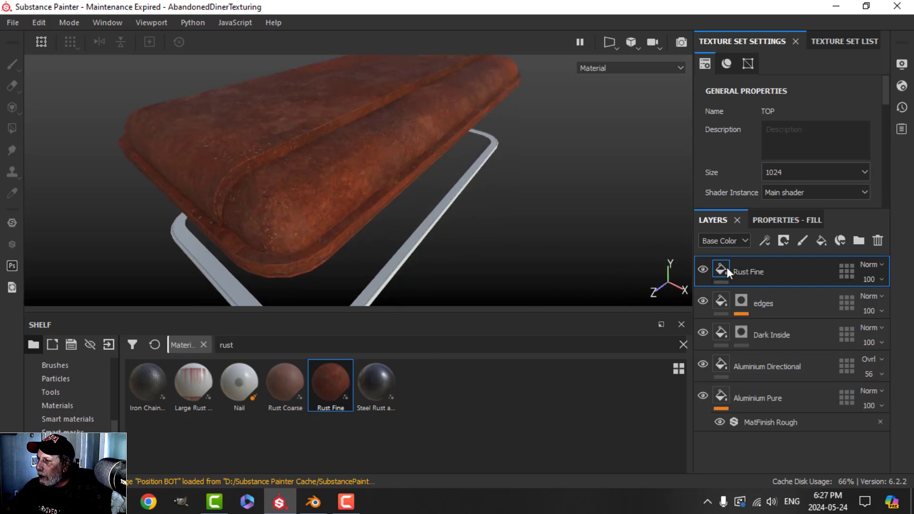
Step: Set the Rust Fine layer's projection to Tri-planar projection
{"action": "left_click", "coordinate": [785, 225]}
{"action": "left_click", "coordinate": [796, 287]}
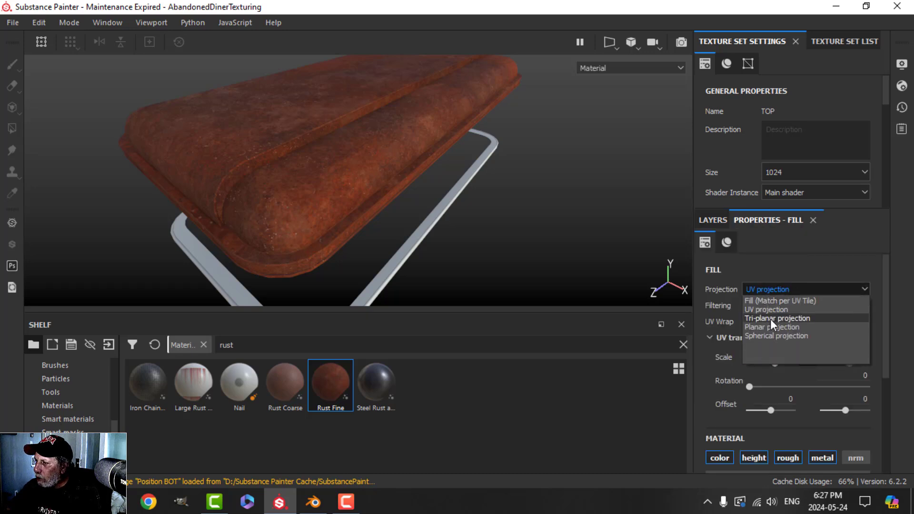
{"action": "left_click", "coordinate": [771, 321]}
{"action": "scroll", "coordinate": [503, 263], "scroll_direction": "down", "scroll_amount": 2}
{"action": "left_click_drag", "start_coordinate": [503, 265], "coordinate": [460, 240], "text": "alt"}
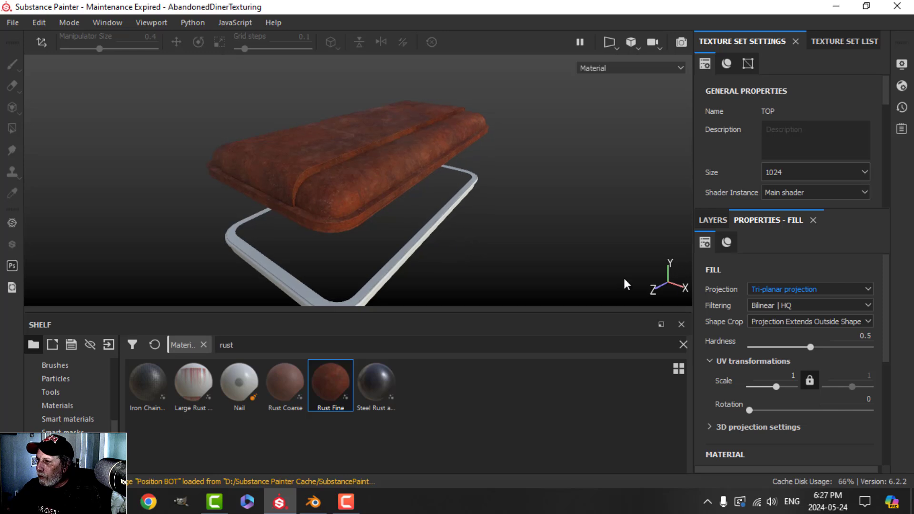
Step: Search the smart masks for rust and apply Rust Drips to the Rust Fine layer
{"action": "left_click", "coordinate": [715, 221]}
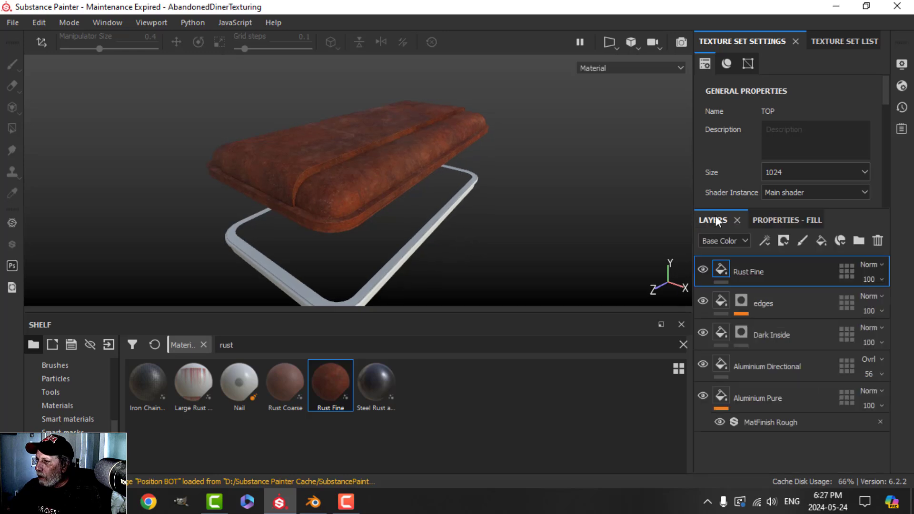
{"action": "left_click", "coordinate": [74, 429]}
{"action": "type", "text": "rust"}
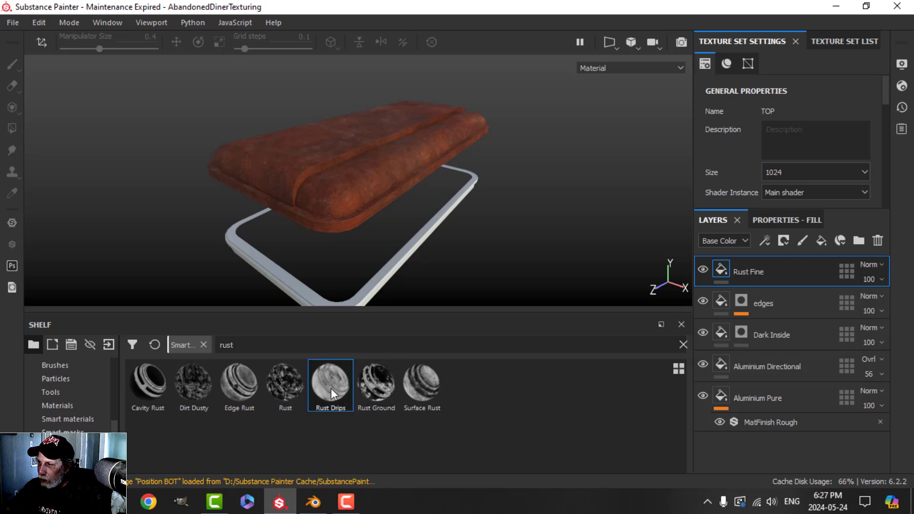
{"action": "left_click_drag", "start_coordinate": [331, 388], "coordinate": [757, 272]}
{"action": "scroll", "coordinate": [464, 237], "scroll_direction": "up", "scroll_amount": 3}
{"action": "left_click_drag", "start_coordinate": [465, 238], "coordinate": [494, 243], "text": "alt"}
{"action": "scroll", "coordinate": [485, 252], "scroll_direction": "down", "scroll_amount": 2}
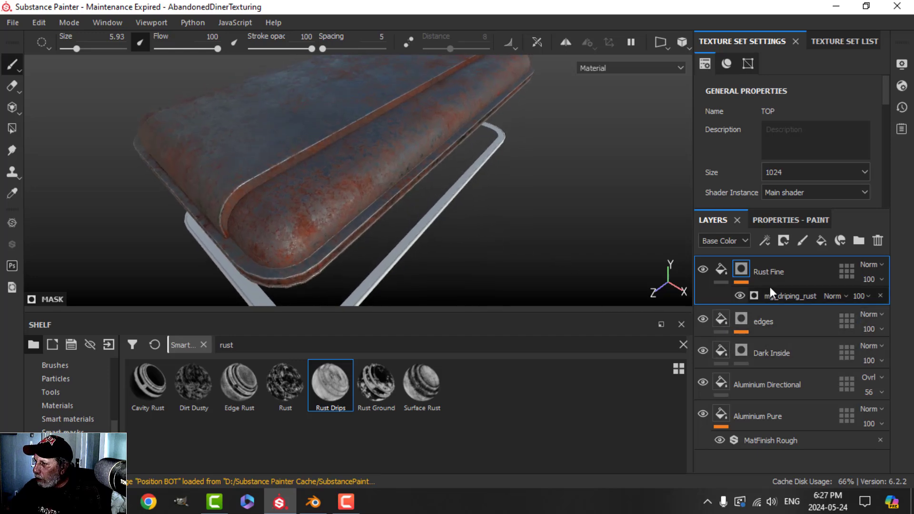
Step: In the Rust Fine mask's MG Dripping Rust generator, set Spreading Smoothness to 0.16 and Drips Intensity to 0.53
{"action": "left_click", "coordinate": [786, 296]}
{"action": "left_click", "coordinate": [800, 220]}
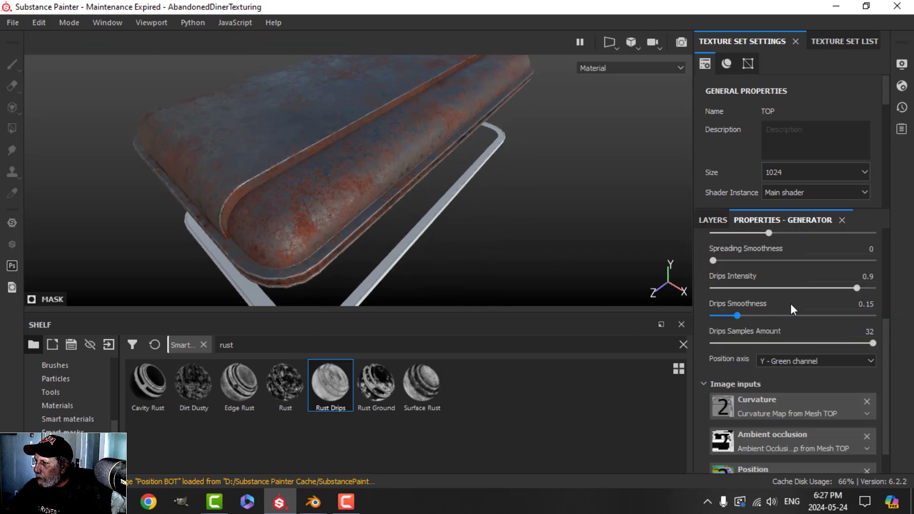
{"action": "scroll", "coordinate": [801, 307], "scroll_direction": "up", "scroll_amount": 4}
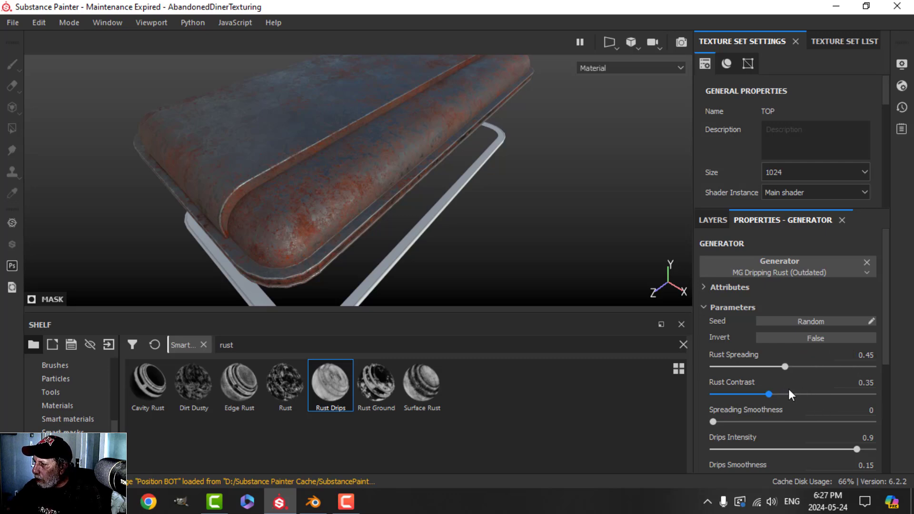
{"action": "left_click_drag", "start_coordinate": [715, 422], "coordinate": [739, 421]}
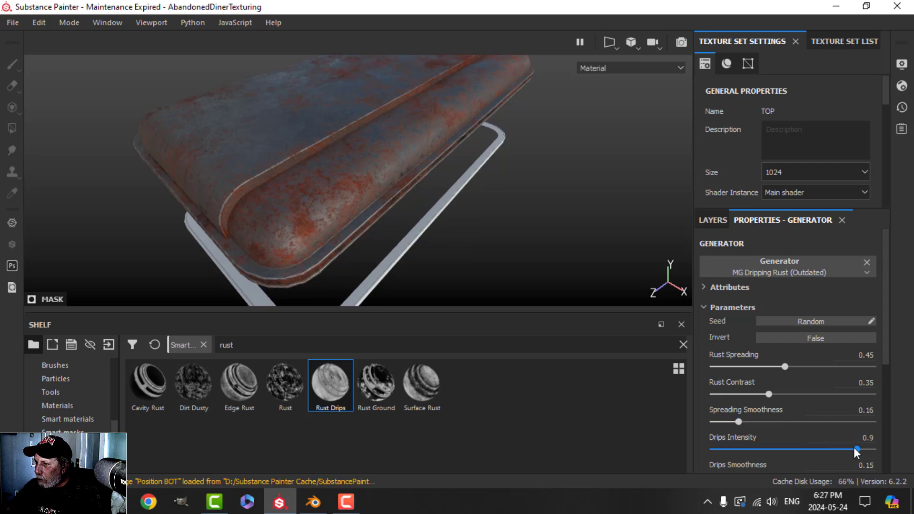
{"action": "left_click_drag", "start_coordinate": [855, 449], "coordinate": [797, 449]}
{"action": "scroll", "coordinate": [796, 451], "scroll_direction": "down", "scroll_amount": 3}
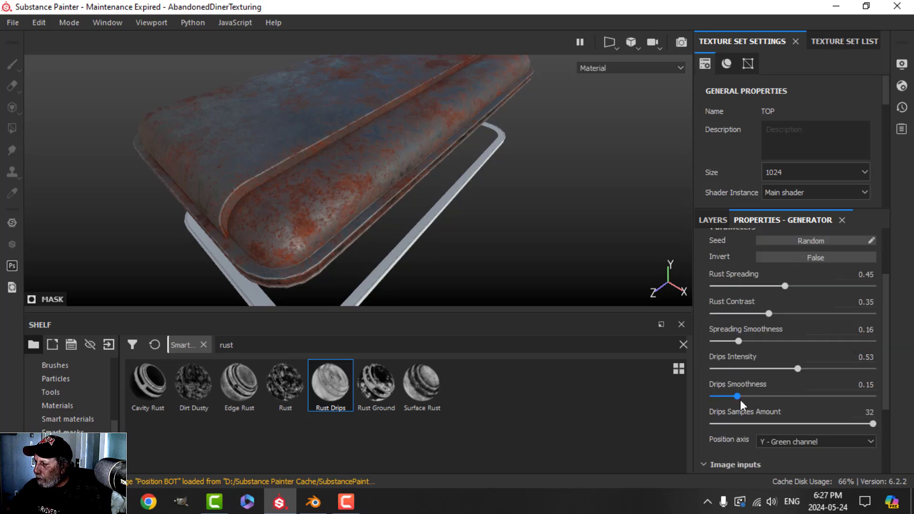
Step: Set the MG Dripping Rust generator's Drips Smoothness to 0.09 and Rust Spreading to 0.37
{"action": "mouse_move", "coordinate": [738, 399]}
{"action": "left_mouse_down"}
{"action": "mouse_move", "coordinate": [764, 398]}
{"action": "mouse_move", "coordinate": [728, 399]}
{"action": "left_mouse_up"}
{"action": "scroll", "coordinate": [799, 409], "scroll_direction": "down", "scroll_amount": 1}
{"action": "scroll", "coordinate": [786, 400], "scroll_direction": "up", "scroll_amount": 4}
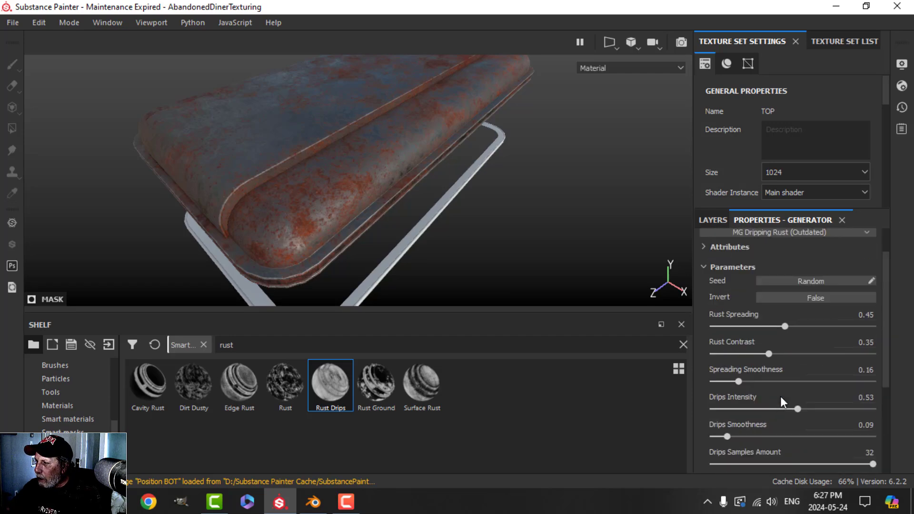
{"action": "left_click_drag", "start_coordinate": [781, 366], "coordinate": [773, 365]}
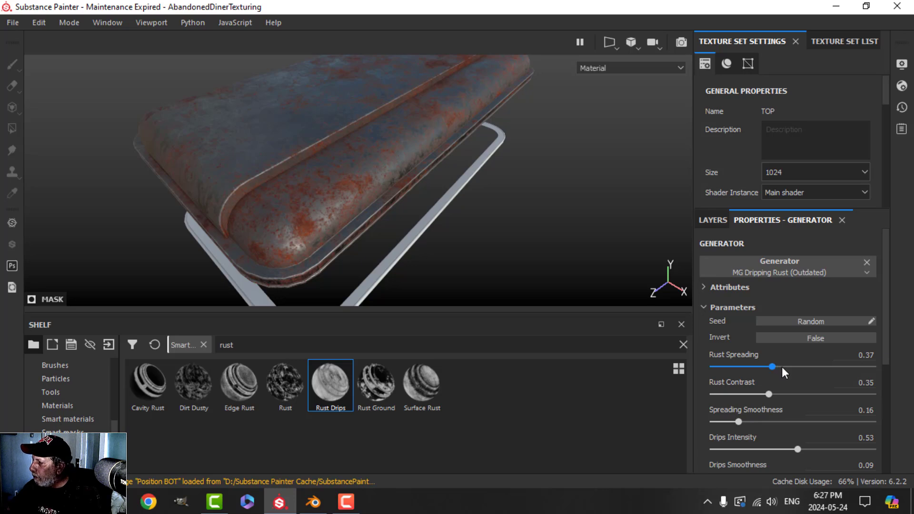
Step: Lower the opacity of the mg_driping_rust generator in the Rust Fine mask to 70
{"action": "left_click", "coordinate": [710, 219]}
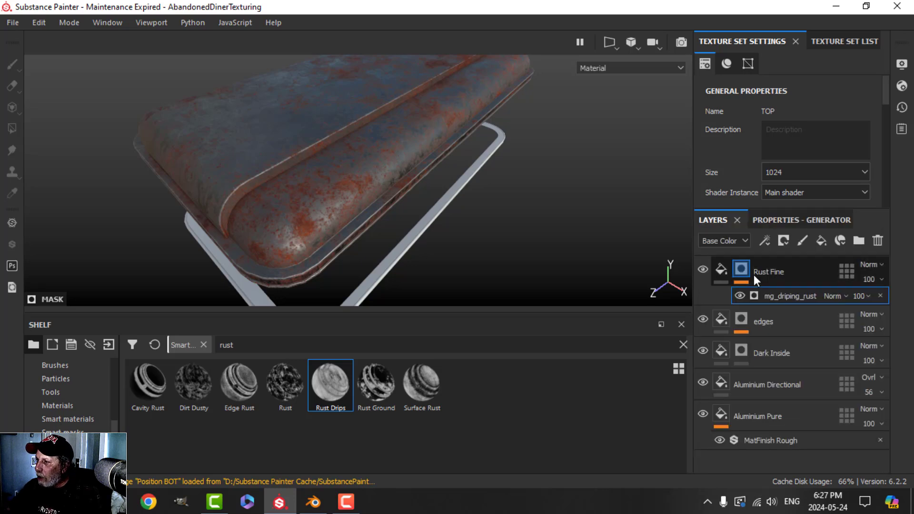
{"action": "left_click", "coordinate": [861, 295]}
{"action": "left_click_drag", "start_coordinate": [909, 320], "coordinate": [889, 320]}
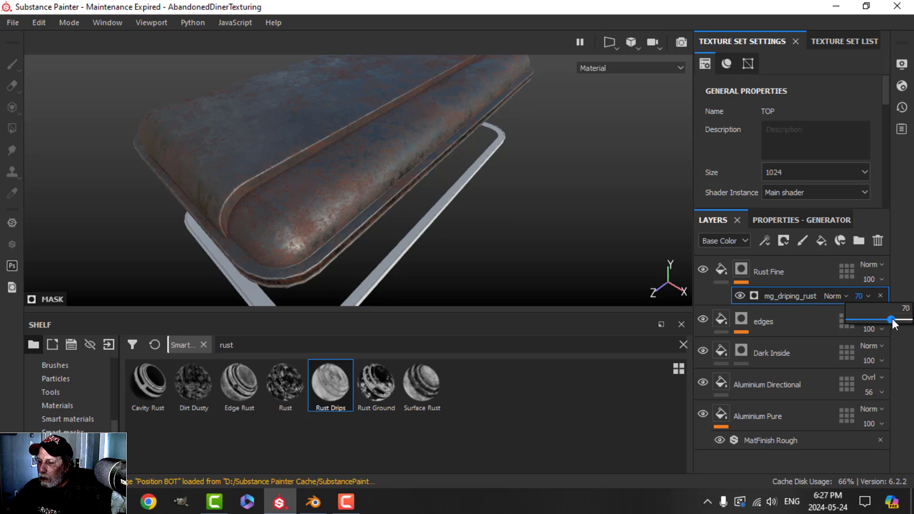
{"action": "mouse_move", "coordinate": [445, 254]}
{"action": "left_mouse_down", "text": "alt"}
{"action": "mouse_move", "coordinate": [408, 218]}
{"action": "mouse_move", "coordinate": [455, 221]}
{"action": "mouse_move", "coordinate": [441, 229]}
{"action": "mouse_move", "coordinate": [493, 210]}
{"action": "mouse_move", "coordinate": [441, 238]}
{"action": "mouse_move", "coordinate": [632, 272]}
{"action": "left_mouse_up", "text": "alt"}
Step: Add a paint effect to the Rust Fine mask, search the brushes for dirt, and choose the Dirt 1 brush
{"action": "left_click", "coordinate": [765, 241]}
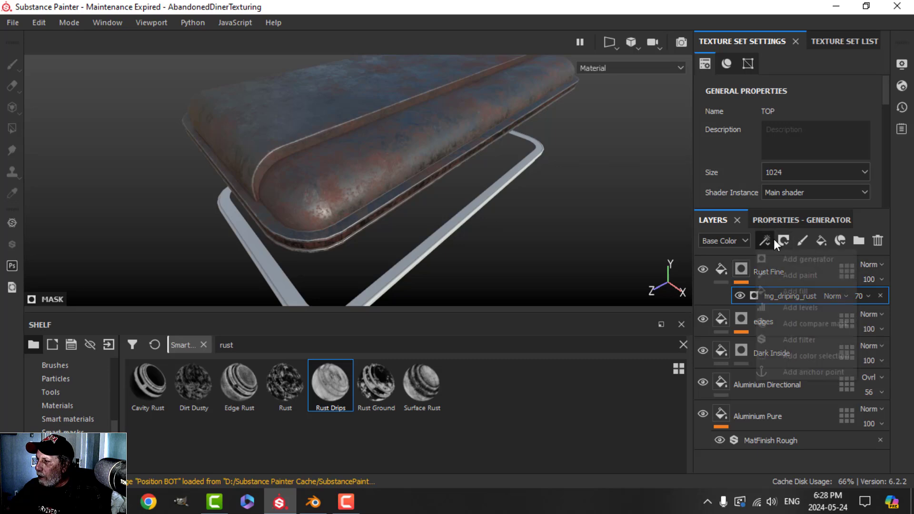
{"action": "left_click", "coordinate": [794, 276]}
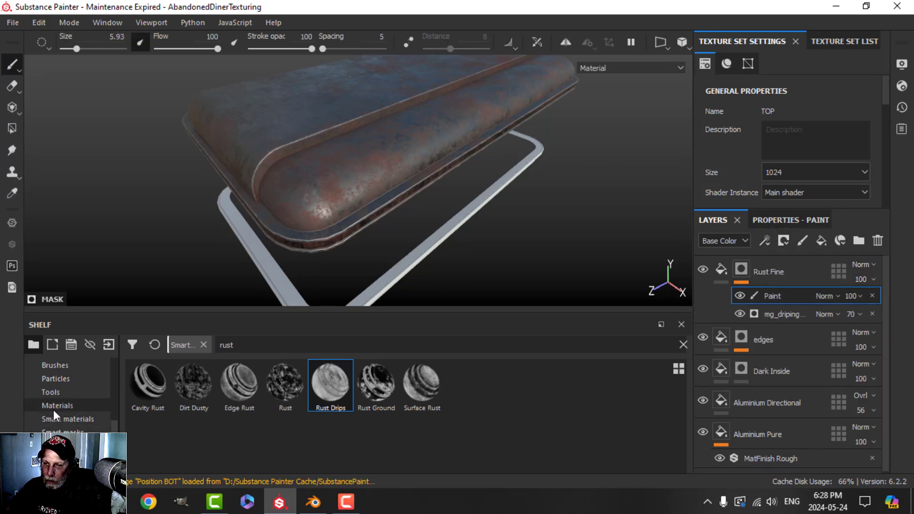
{"action": "left_click", "coordinate": [56, 365]}
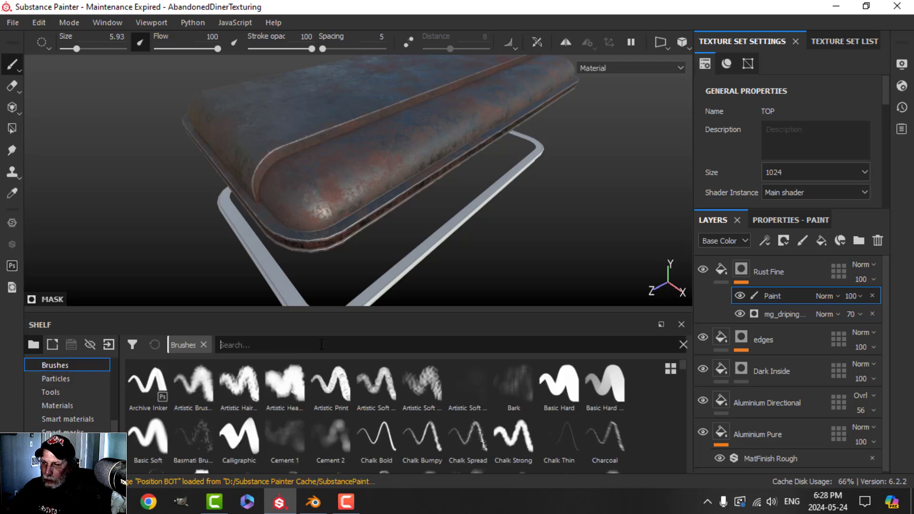
{"action": "type", "text": "dirt"}
{"action": "left_click", "coordinate": [459, 382]}
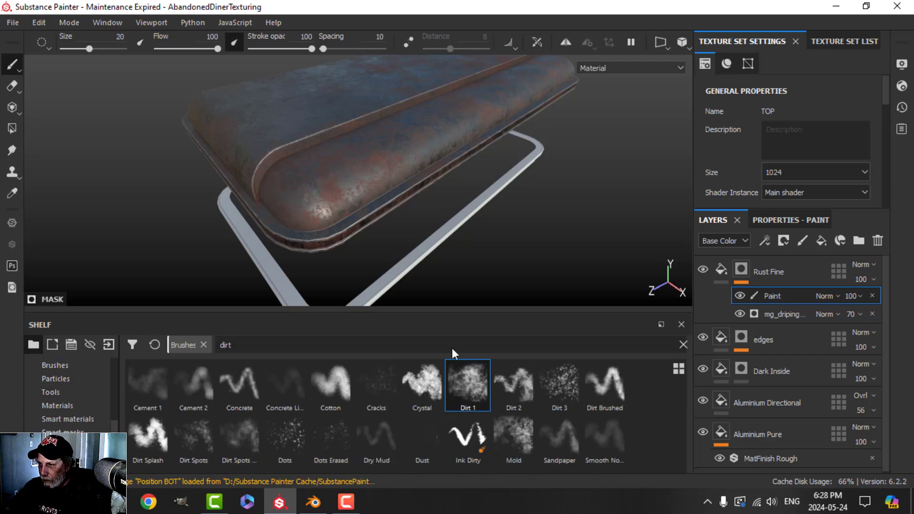
Step: Switch the mask brush to black, undo the last action, and set the brush flow to 66
{"action": "key", "text": "x"}
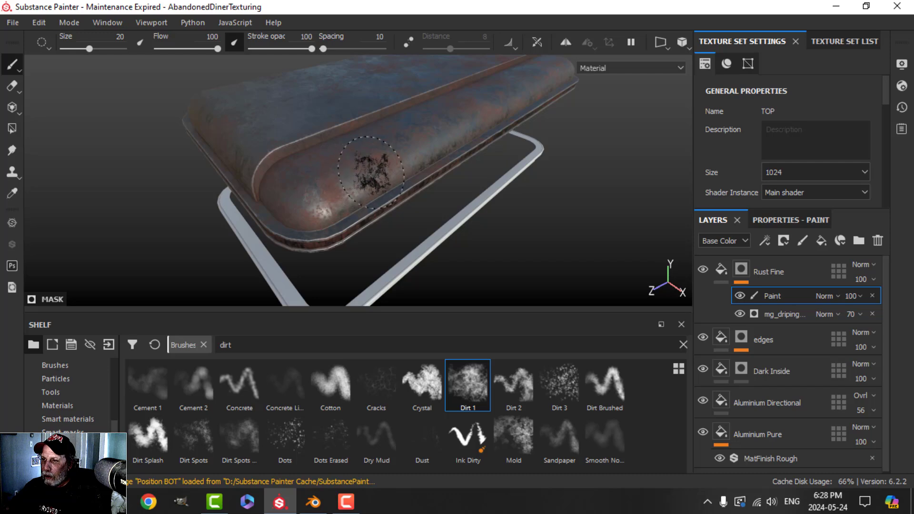
{"action": "left_click_drag", "start_coordinate": [396, 200], "coordinate": [448, 214], "text": "alt"}
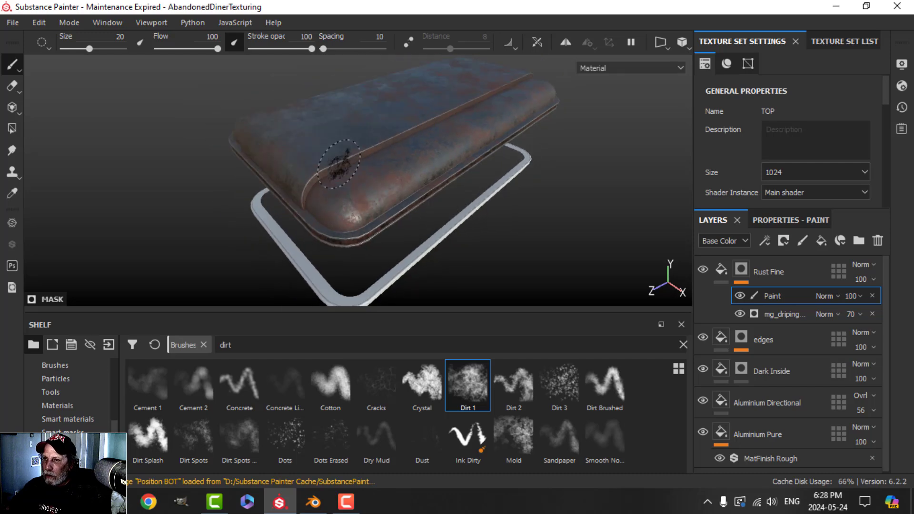
{"action": "key", "text": "ctrl+z"}
{"action": "left_click_drag", "start_coordinate": [202, 49], "coordinate": [197, 50]}
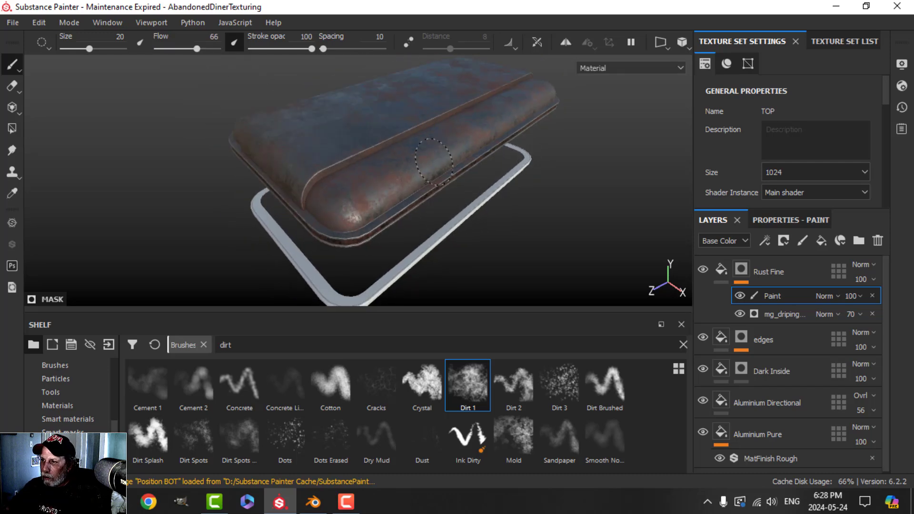
Step: Reduce the brush size to 6.6 and paint out some rust along the dark rim band around the roof's rounded corner
{"action": "left_click_drag", "start_coordinate": [405, 213], "coordinate": [432, 225], "text": "alt"}
{"action": "scroll", "coordinate": [436, 244], "scroll_direction": "up", "scroll_amount": 3}
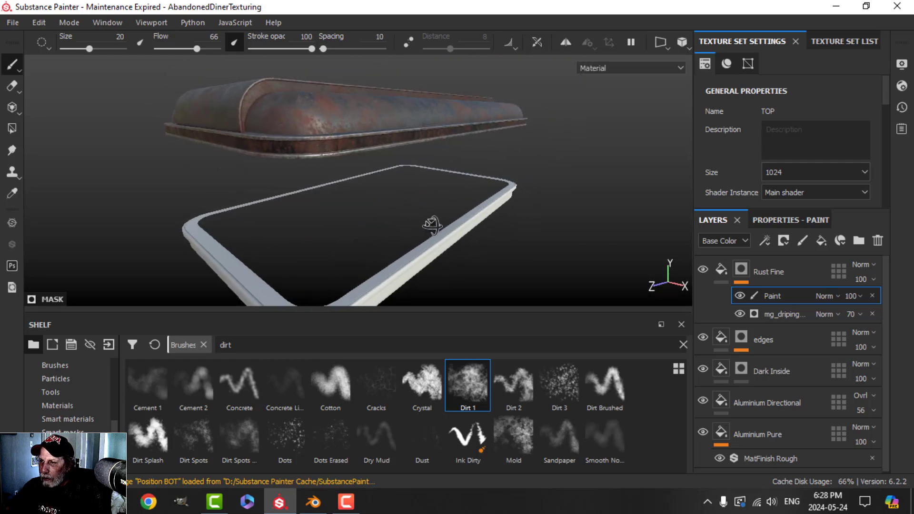
{"action": "scroll", "coordinate": [349, 171], "scroll_direction": "up", "scroll_amount": 3}
{"action": "scroll", "coordinate": [348, 171], "scroll_direction": "up", "scroll_amount": 1}
{"action": "scroll", "coordinate": [342, 171], "scroll_direction": "down", "scroll_amount": 3}
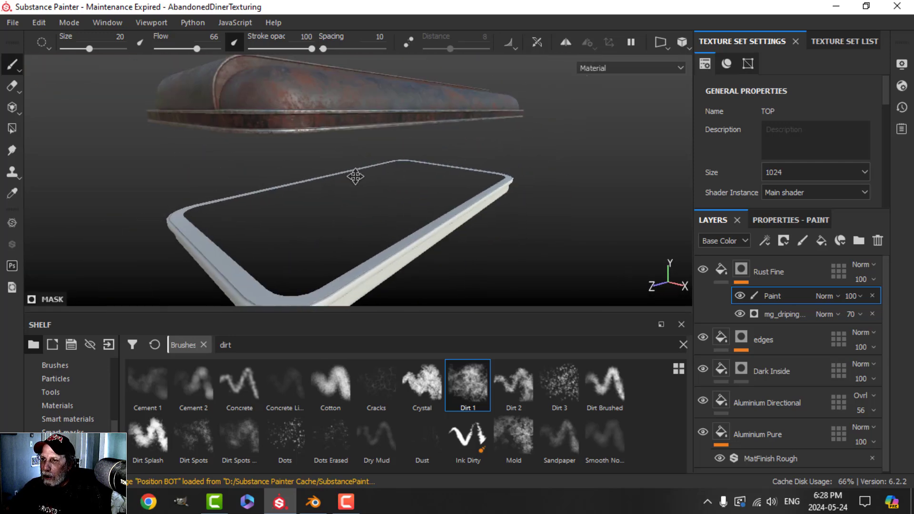
{"action": "left_click_drag", "start_coordinate": [355, 176], "coordinate": [359, 194], "text": "alt"}
{"action": "right_click_drag", "start_coordinate": [356, 188], "coordinate": [324, 188], "text": "ctrl"}
{"action": "scroll", "coordinate": [323, 188], "scroll_direction": "up", "scroll_amount": 1}
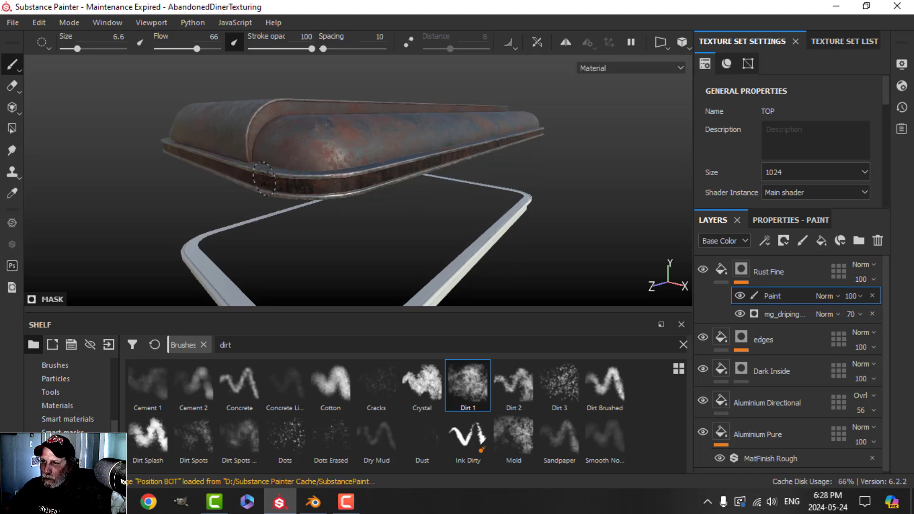
{"action": "left_click_drag", "start_coordinate": [324, 191], "coordinate": [414, 231], "text": "alt"}
{"action": "scroll", "coordinate": [414, 230], "scroll_direction": "up", "scroll_amount": 2}
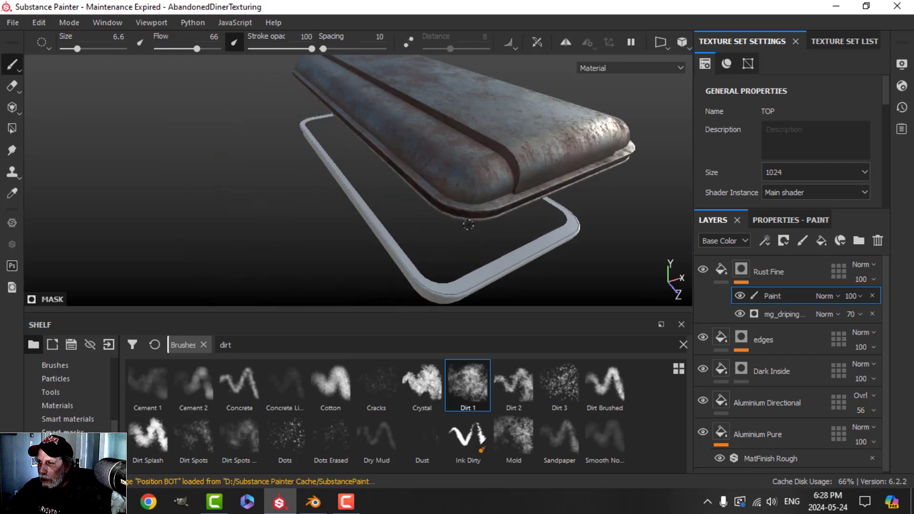
Step: Continue thinning the rust on the rim band around the roof's other end and along its adjoining long side
{"action": "left_click_drag", "start_coordinate": [468, 225], "coordinate": [498, 216], "text": "alt"}
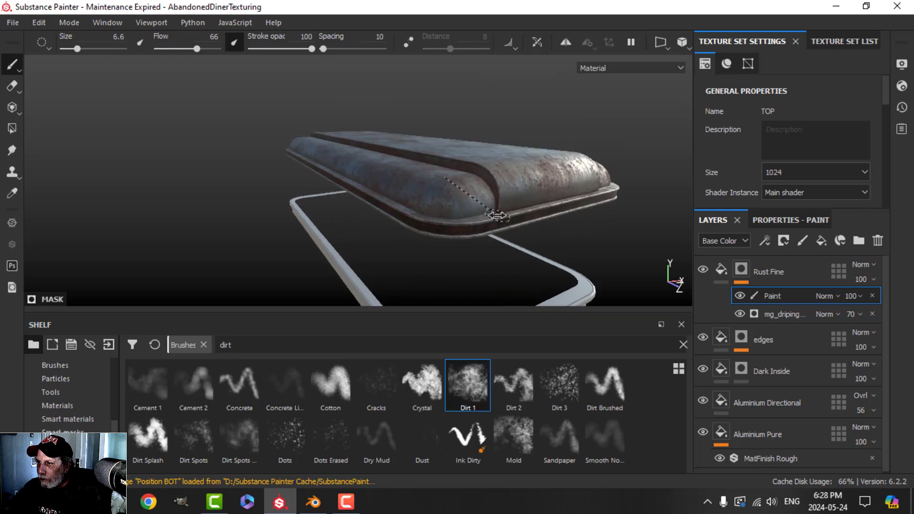
{"action": "right_click_drag", "start_coordinate": [498, 216], "coordinate": [482, 202], "text": "shift"}
{"action": "middle_click_drag", "start_coordinate": [470, 248], "coordinate": [514, 237], "text": "alt"}
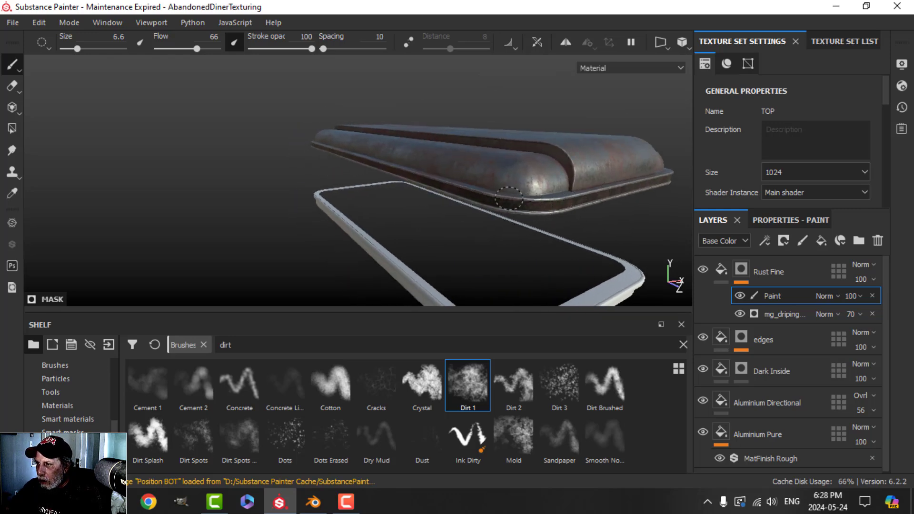
{"action": "left_click_drag", "start_coordinate": [509, 199], "coordinate": [419, 239], "text": "alt"}
{"action": "middle_click_drag", "start_coordinate": [419, 238], "coordinate": [452, 273], "text": "alt"}
{"action": "right_click_drag", "start_coordinate": [470, 243], "coordinate": [479, 225], "text": "shift"}
{"action": "right_click_drag", "start_coordinate": [535, 198], "coordinate": [586, 169], "text": "alt"}
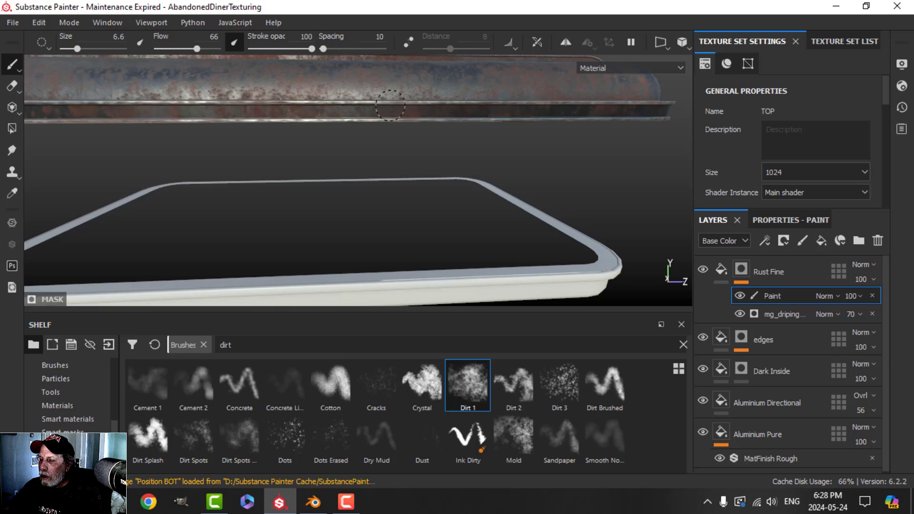
Step: Touch up the remaining rust on the rim band along the long side and around the far corners of the roof
{"action": "right_click_drag", "start_coordinate": [393, 131], "coordinate": [287, 187], "text": "alt"}
{"action": "mouse_move", "coordinate": [287, 188]}
{"action": "left_mouse_down", "text": "alt"}
{"action": "mouse_move", "coordinate": [371, 206]}
{"action": "mouse_move", "coordinate": [367, 194]}
{"action": "left_mouse_up", "text": "alt"}
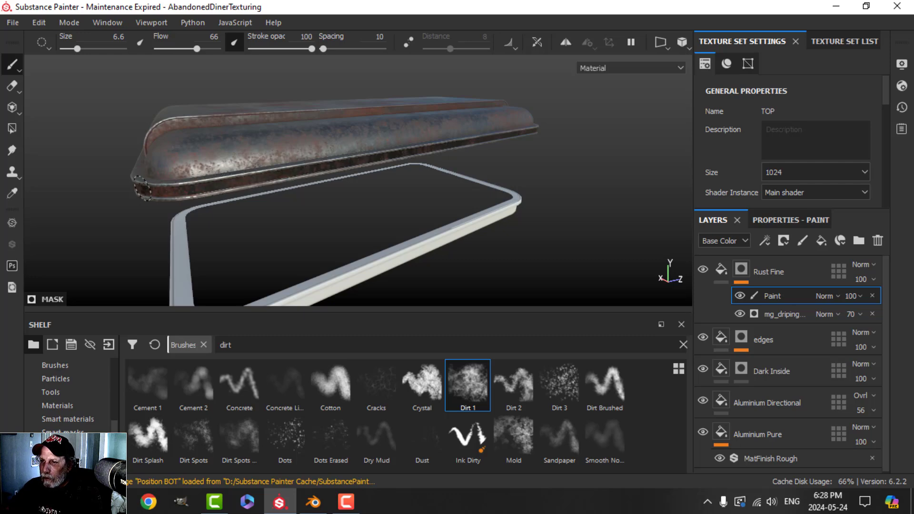
{"action": "left_click_drag", "start_coordinate": [141, 188], "coordinate": [419, 179], "text": "alt"}
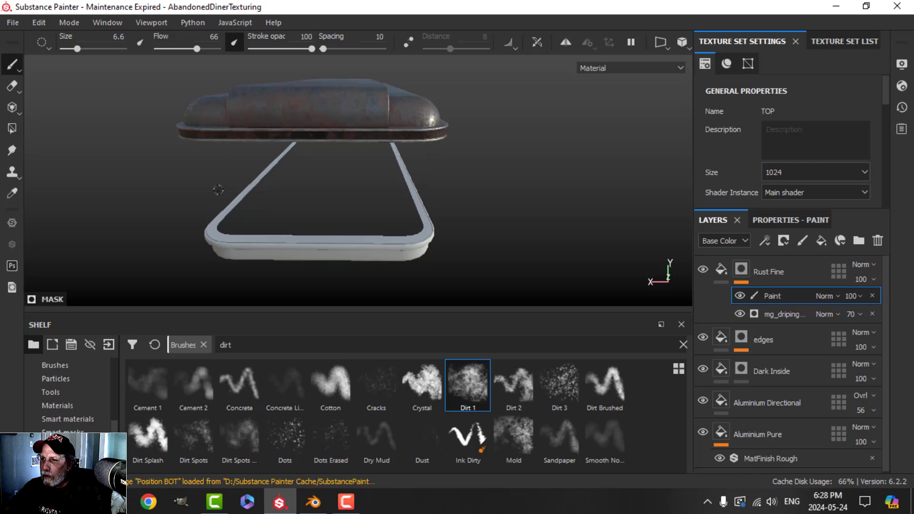
{"action": "left_click_drag", "start_coordinate": [218, 190], "coordinate": [391, 187], "text": "alt"}
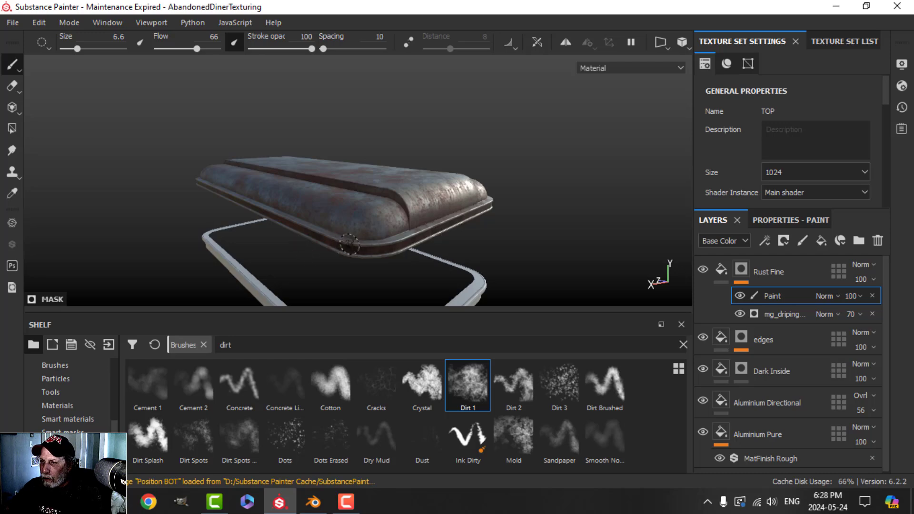
{"action": "mouse_move", "coordinate": [292, 223]}
{"action": "left_mouse_down", "text": "alt"}
{"action": "mouse_move", "coordinate": [336, 277]}
{"action": "mouse_move", "coordinate": [412, 299]}
{"action": "left_mouse_up", "text": "alt"}
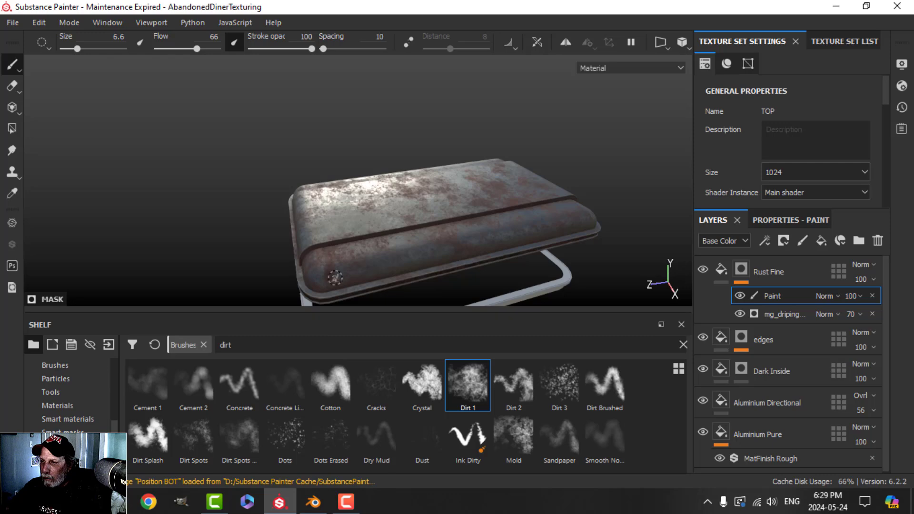
{"action": "middle_click_drag", "start_coordinate": [382, 286], "coordinate": [390, 225], "text": "alt"}
{"action": "left_click_drag", "start_coordinate": [391, 238], "coordinate": [395, 265], "text": "alt"}
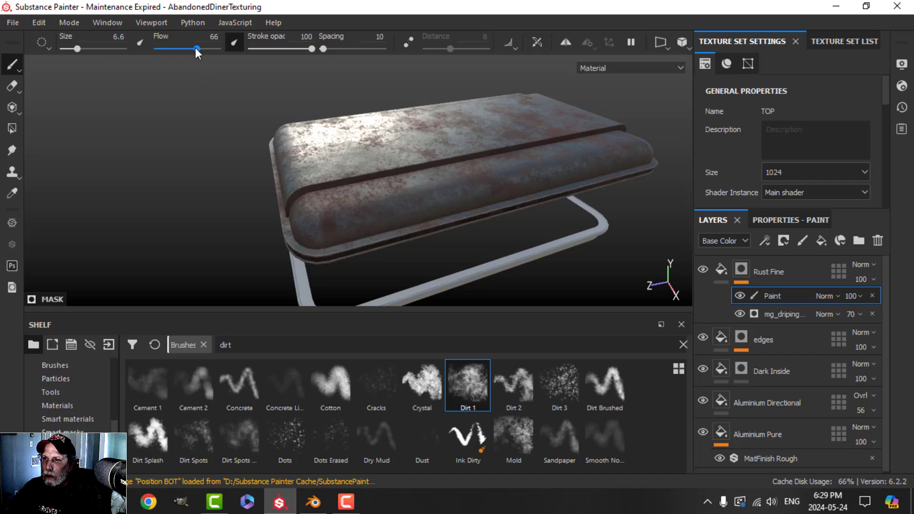
Step: Set the brush flow to 40 and the size to 14.07, and lightly thin the rust on the roof's rounded corners
{"action": "right_click_drag", "start_coordinate": [364, 205], "coordinate": [381, 205], "text": "ctrl"}
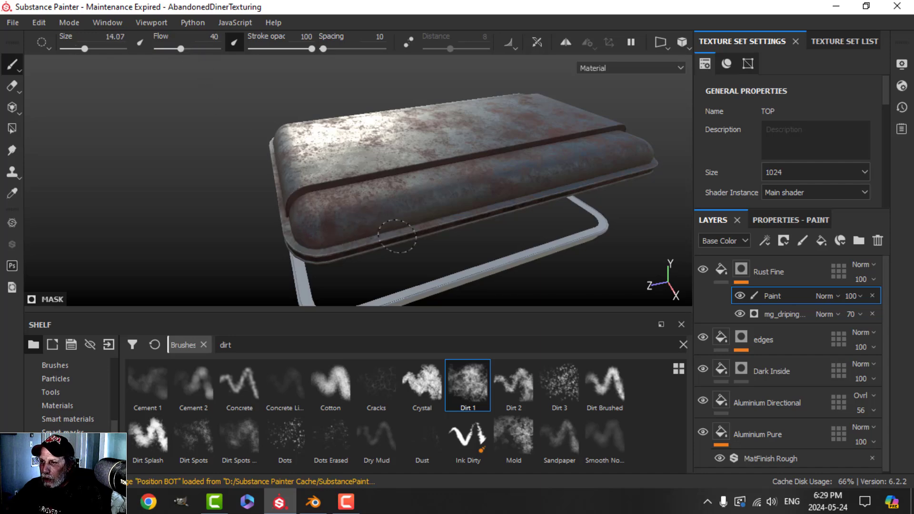
{"action": "left_click_drag", "start_coordinate": [328, 230], "coordinate": [435, 219], "text": "alt"}
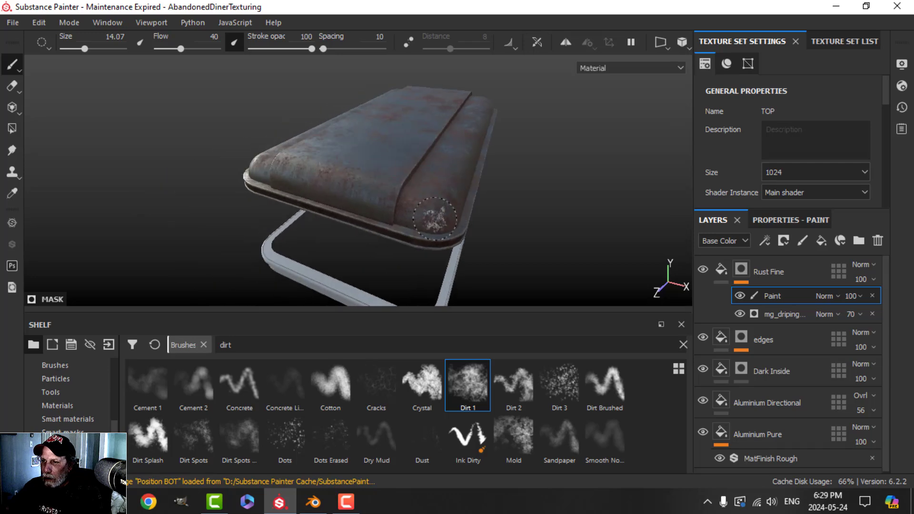
{"action": "mouse_move", "coordinate": [461, 177]}
{"action": "left_mouse_down", "text": "alt"}
{"action": "mouse_move", "coordinate": [473, 183]}
{"action": "mouse_move", "coordinate": [423, 106]}
{"action": "left_mouse_up", "text": "alt"}
{"action": "scroll", "coordinate": [424, 106], "scroll_direction": "up", "scroll_amount": 5}
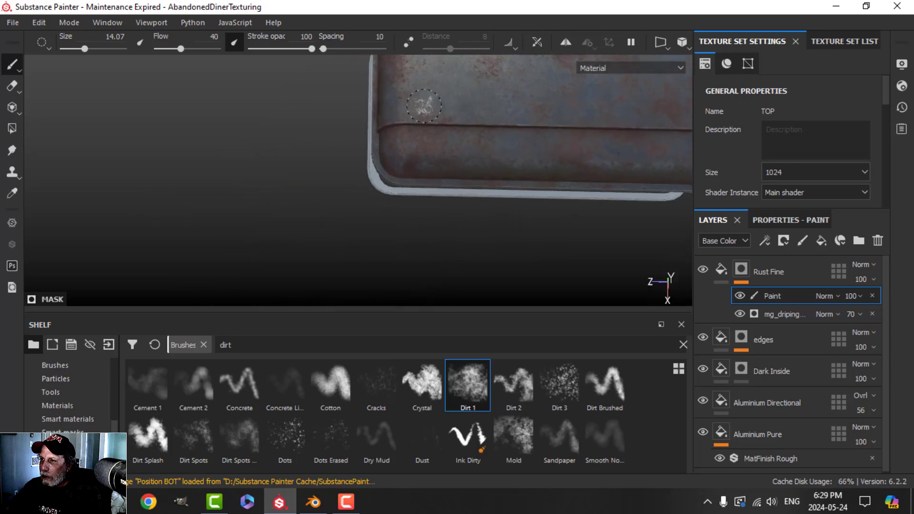
{"action": "left_click_drag", "start_coordinate": [571, 162], "coordinate": [423, 175], "text": "alt"}
Step: Lower the opacity of the mg_driping_rust generator in the Rust Fine mask to 58
{"action": "middle_click_drag", "start_coordinate": [582, 196], "coordinate": [255, 173], "text": "alt"}
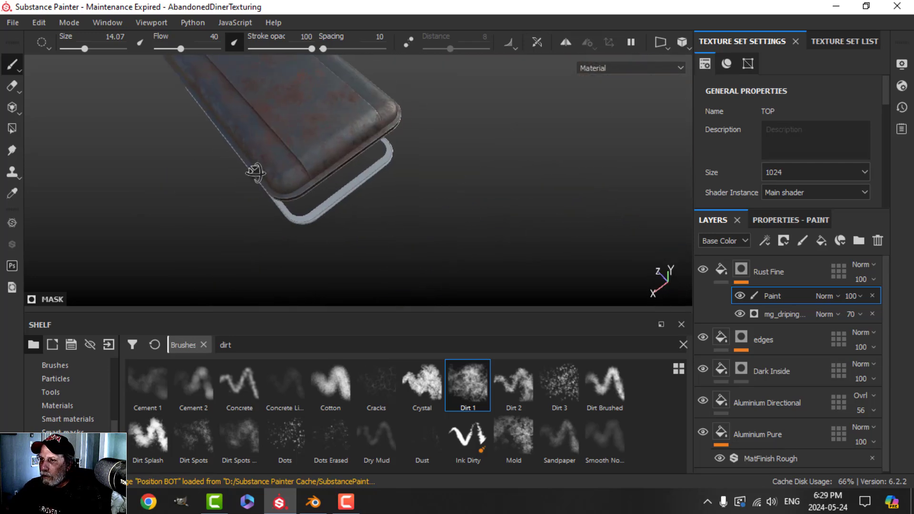
{"action": "left_click_drag", "start_coordinate": [256, 173], "coordinate": [387, 157], "text": "alt"}
{"action": "left_click_drag", "start_coordinate": [333, 165], "coordinate": [471, 216], "text": "alt"}
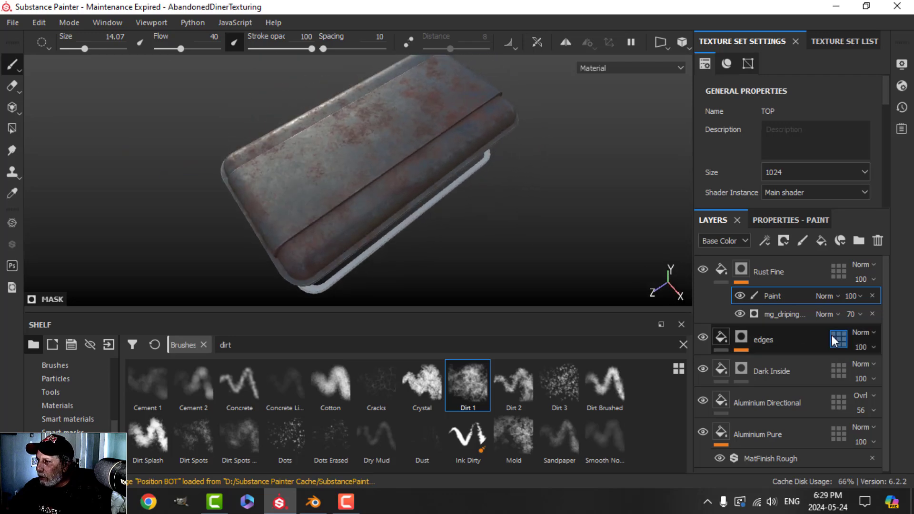
{"action": "left_click_drag", "start_coordinate": [879, 337], "coordinate": [873, 338]}
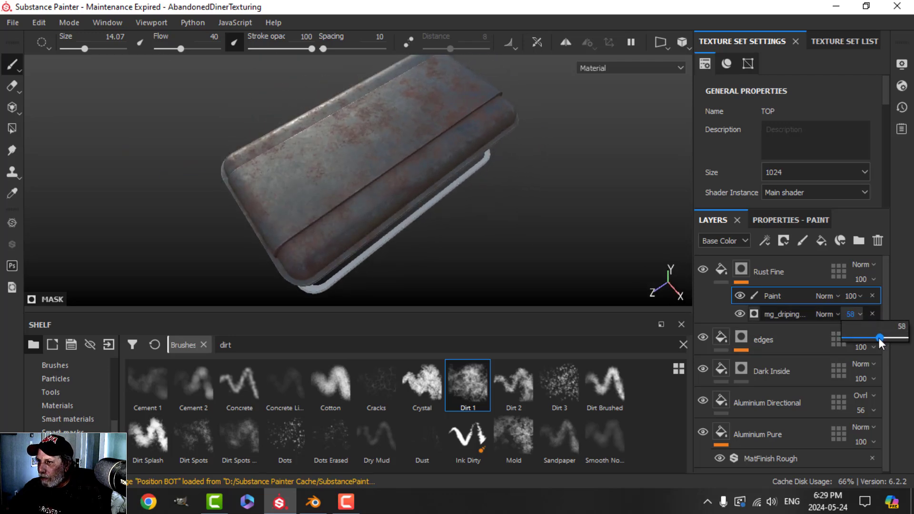
{"action": "left_click_drag", "start_coordinate": [392, 209], "coordinate": [447, 180], "text": "alt"}
{"action": "right_click_drag", "start_coordinate": [448, 179], "coordinate": [458, 182], "text": "shift"}
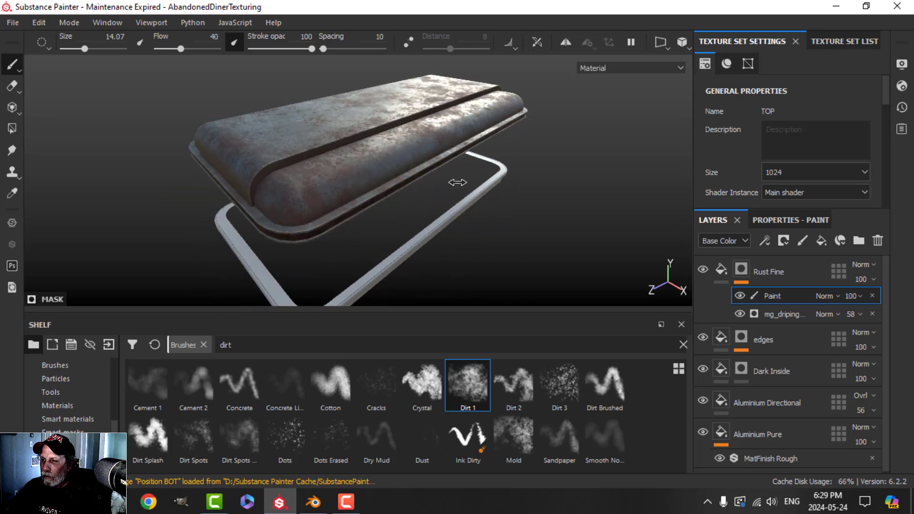
{"action": "mouse_move", "coordinate": [438, 192]}
{"action": "left_mouse_down", "text": "alt"}
{"action": "mouse_move", "coordinate": [408, 188]}
{"action": "mouse_move", "coordinate": [457, 194]}
{"action": "mouse_move", "coordinate": [442, 213]}
{"action": "mouse_move", "coordinate": [463, 228]}
{"action": "mouse_move", "coordinate": [453, 243]}
{"action": "mouse_move", "coordinate": [449, 233]}
{"action": "mouse_move", "coordinate": [473, 237]}
{"action": "left_mouse_up", "text": "alt"}
Step: Add a fill layer above Rust Fine, keep only its color and rough channels, and set the roughness to 1
{"action": "left_click", "coordinate": [724, 269]}
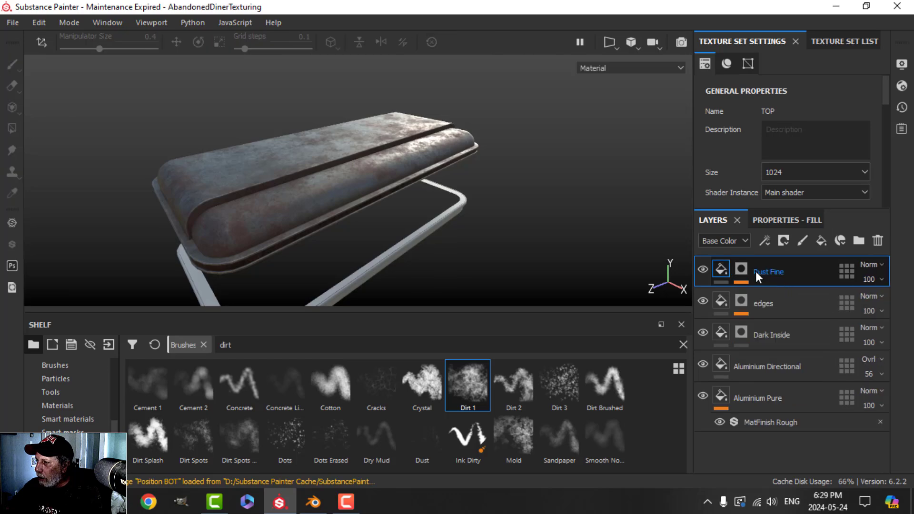
{"action": "left_click", "coordinate": [804, 220]}
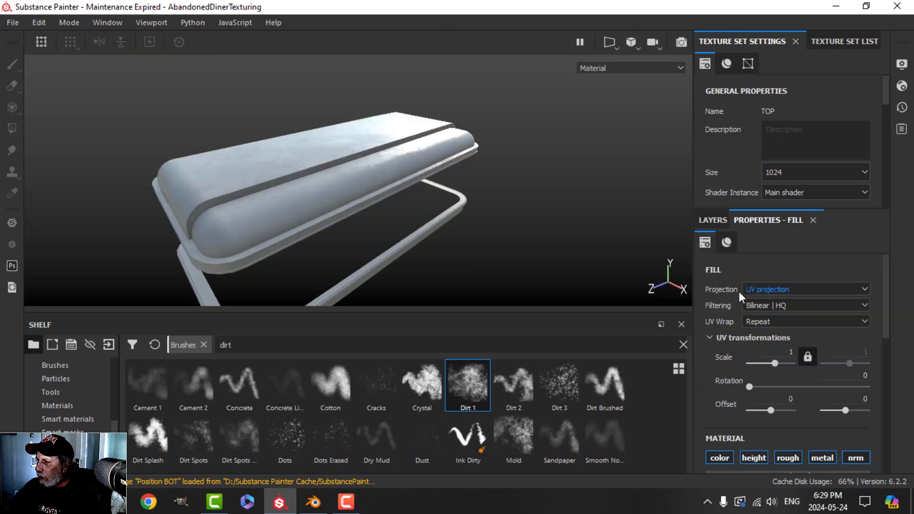
{"action": "scroll", "coordinate": [752, 413], "scroll_direction": "down", "scroll_amount": 3}
{"action": "left_click", "coordinate": [730, 378], "text": "alt"}
{"action": "left_click", "coordinate": [789, 381]}
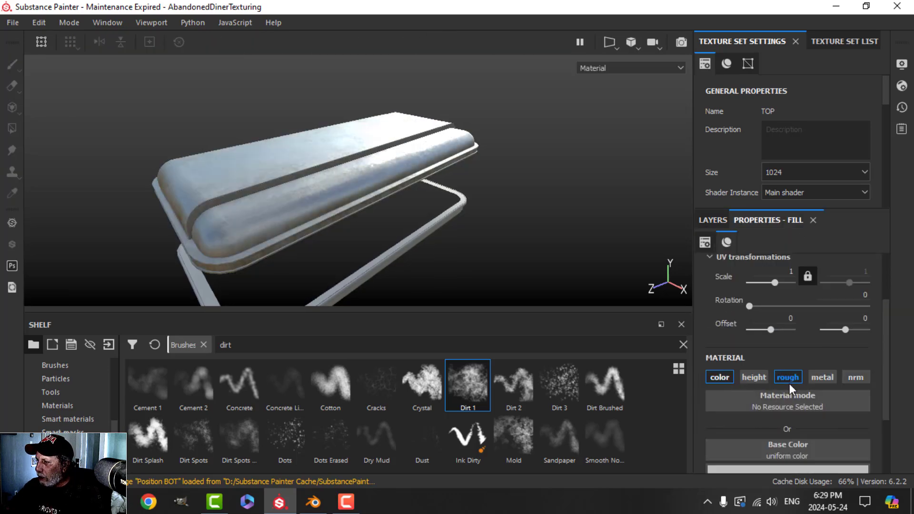
{"action": "scroll", "coordinate": [768, 420], "scroll_direction": "down", "scroll_amount": 2}
{"action": "left_click_drag", "start_coordinate": [755, 435], "coordinate": [879, 436]}
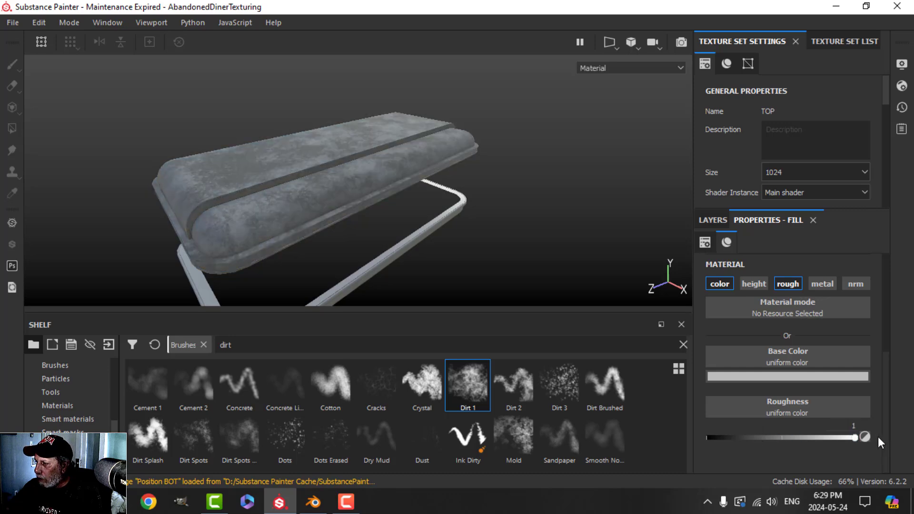
Step: Set the new fill layer's base color to a very dark brown
{"action": "left_click", "coordinate": [816, 376]}
{"action": "left_click", "coordinate": [841, 339]}
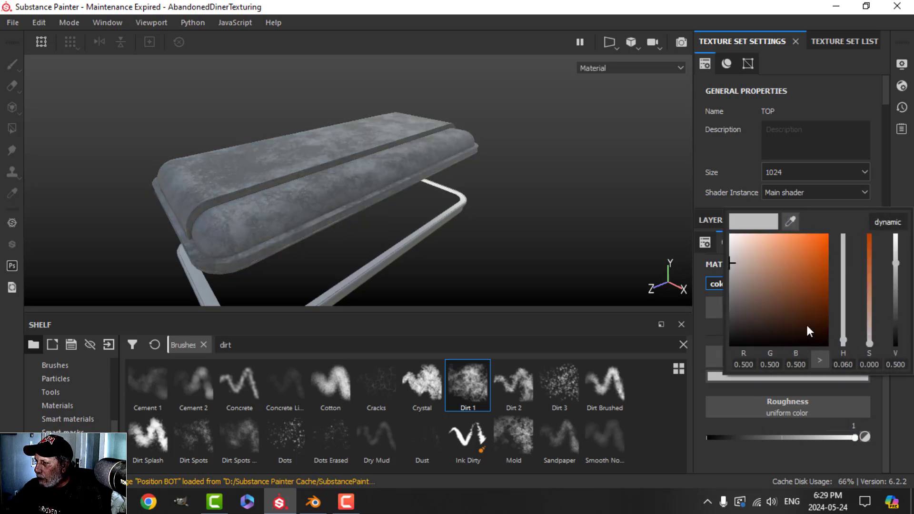
{"action": "left_click_drag", "start_coordinate": [807, 323], "coordinate": [802, 327]}
{"action": "left_click", "coordinate": [912, 184]}
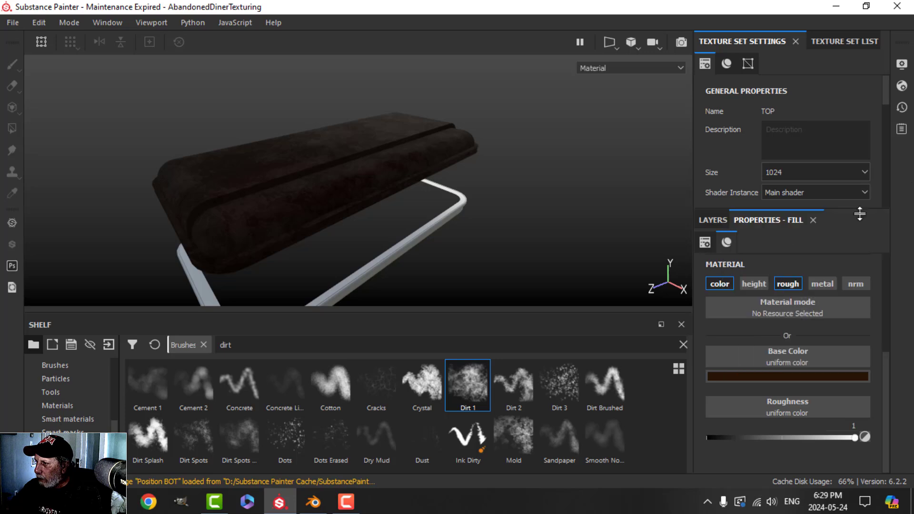
Step: Give the dark brown fill layer a black mask and add the Dirt generator to it
{"action": "left_click", "coordinate": [716, 221]}
{"action": "left_click", "coordinate": [784, 242]}
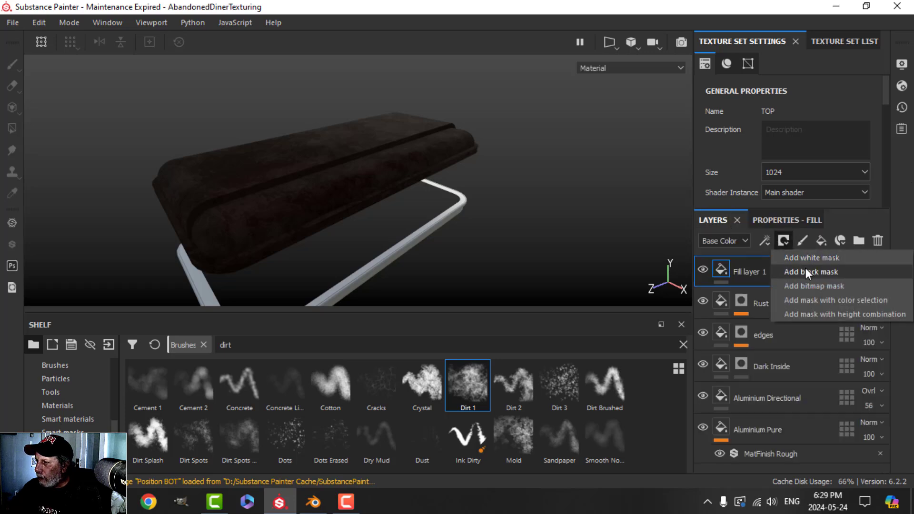
{"action": "left_click", "coordinate": [806, 267]}
{"action": "left_click", "coordinate": [767, 239]}
{"action": "left_click", "coordinate": [786, 259]}
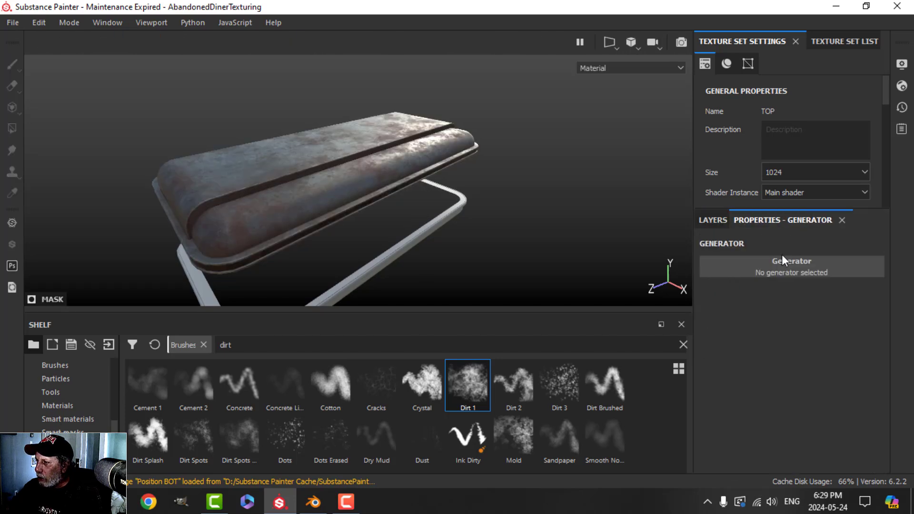
{"action": "left_click", "coordinate": [777, 276]}
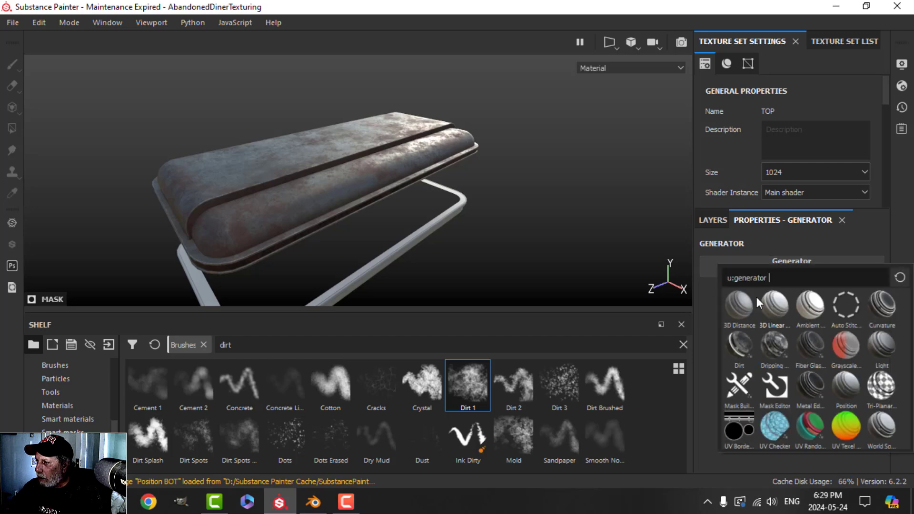
{"action": "left_click", "coordinate": [739, 346]}
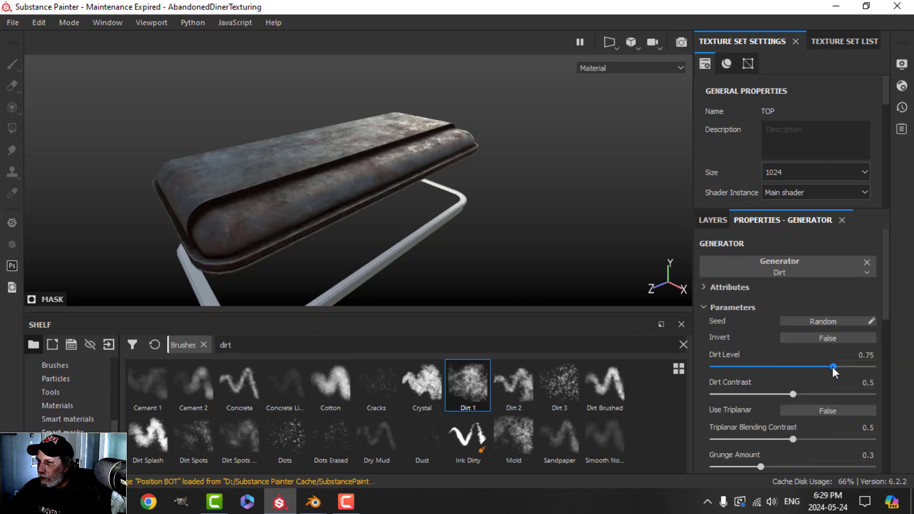
Step: Set the Dirt generator's Dirt Level to 0.59 and turn on Use Triplanar
{"action": "left_click_drag", "start_coordinate": [833, 366], "coordinate": [807, 368]}
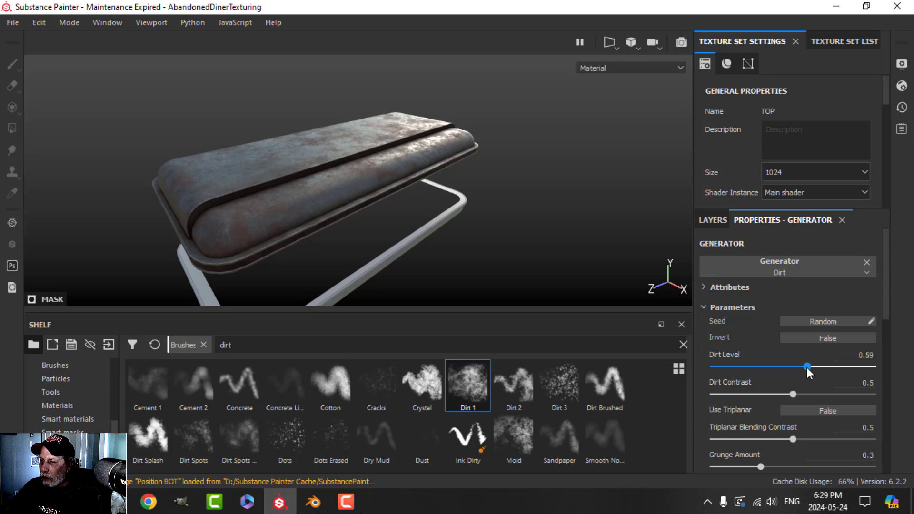
{"action": "left_click_drag", "start_coordinate": [261, 260], "coordinate": [467, 195], "text": "alt"}
{"action": "left_click_drag", "start_coordinate": [512, 233], "coordinate": [469, 212], "text": "alt"}
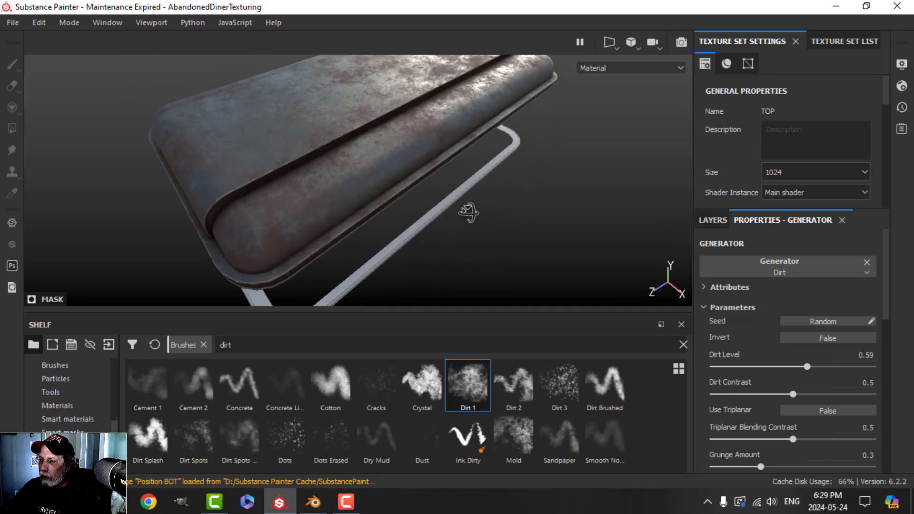
{"action": "left_click_drag", "start_coordinate": [434, 258], "coordinate": [486, 220], "text": "alt"}
{"action": "left_click", "coordinate": [816, 410]}
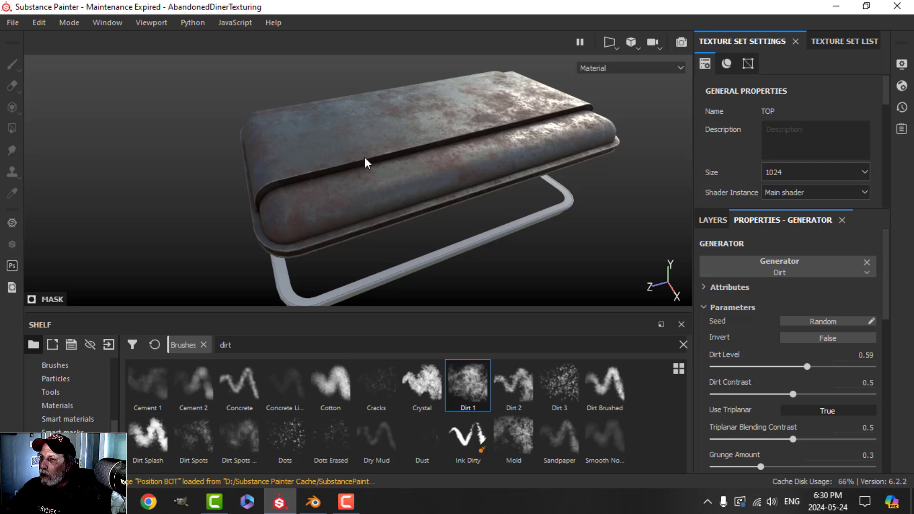
{"action": "left_click_drag", "start_coordinate": [426, 236], "coordinate": [425, 202], "text": "alt"}
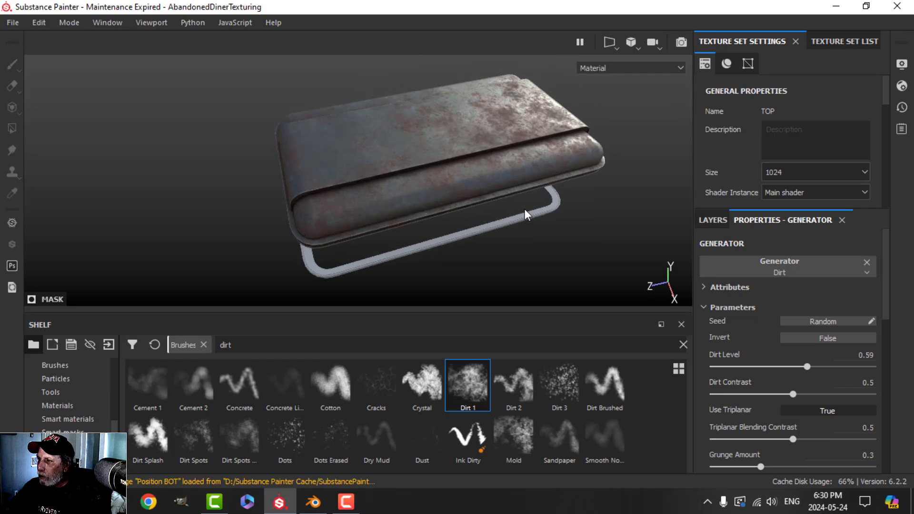
{"action": "middle_click_drag", "start_coordinate": [525, 209], "coordinate": [454, 236], "text": "alt"}
Step: Rename the new top fill layer Dirt and the edges layer Edges
{"action": "left_click", "coordinate": [716, 221]}
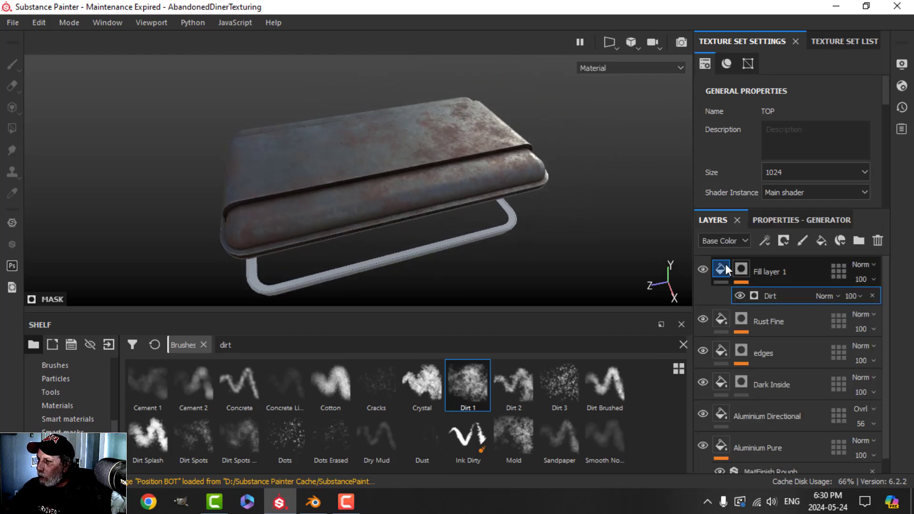
{"action": "left_click", "coordinate": [760, 271]}
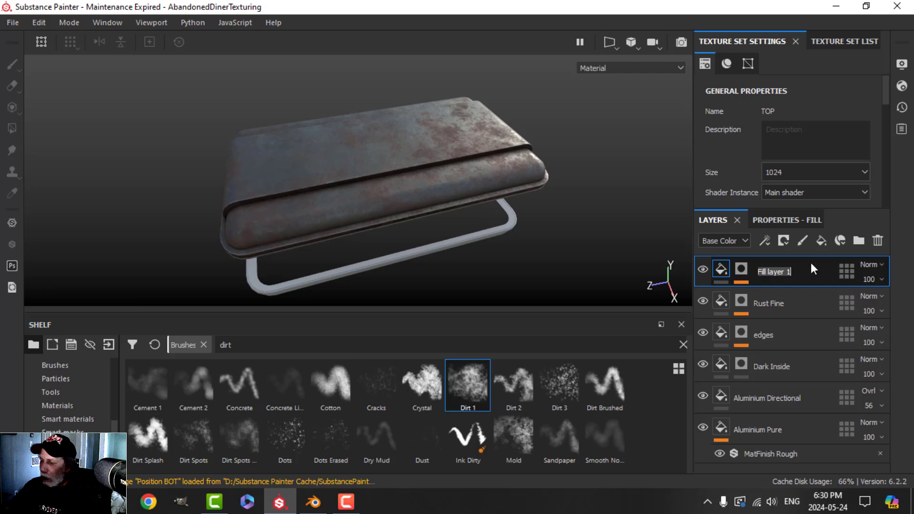
{"action": "type", "text": "Dirt"}
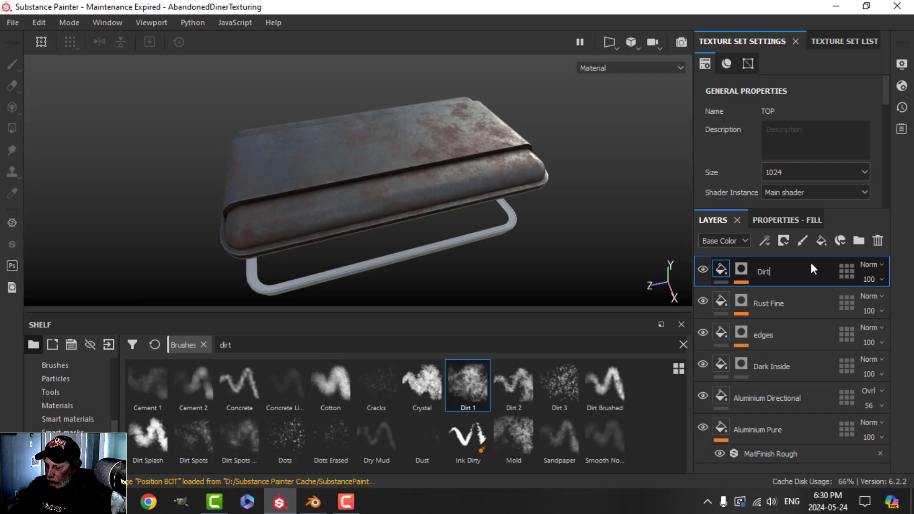
{"action": "key", "text": "Return"}
{"action": "double_click", "coordinate": [760, 336]}
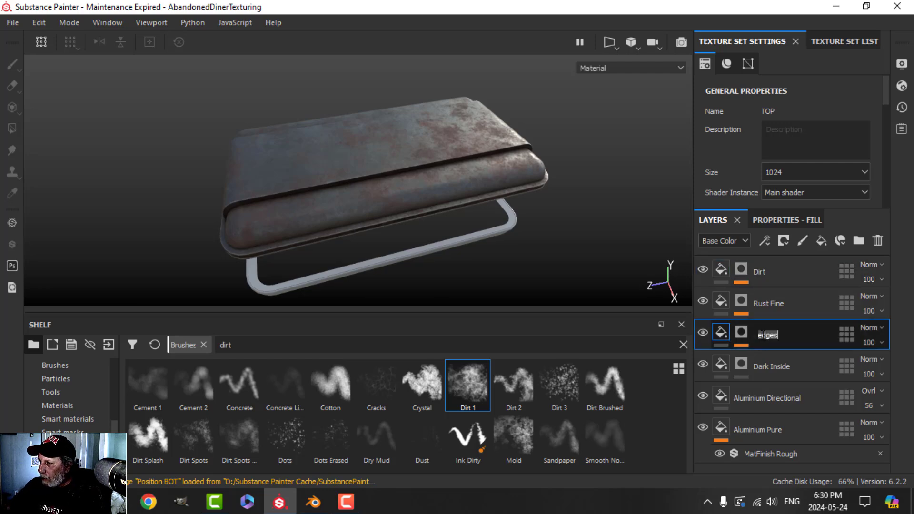
{"action": "type", "text": "Edges"}
{"action": "key", "text": "Return"}
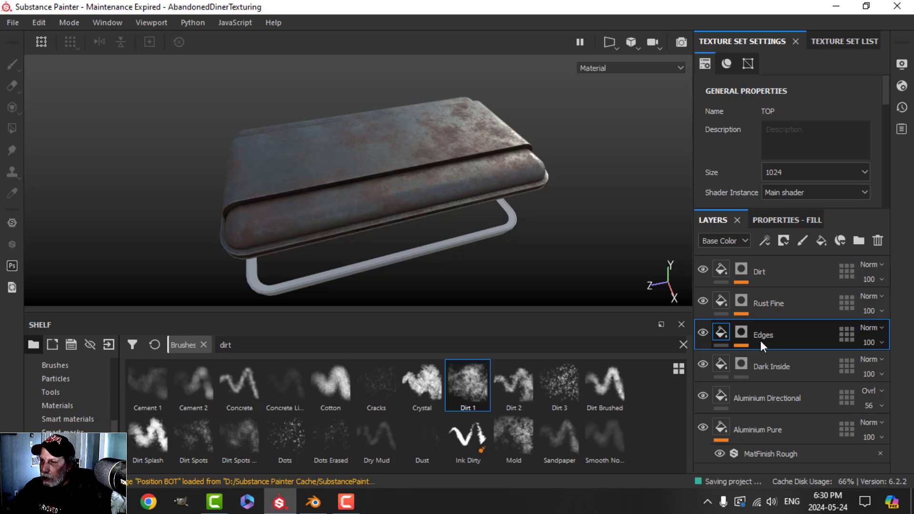
Step: Select the Dirt layer and switch the viewport to an orthographic view of the roof from directly above
{"action": "left_click", "coordinate": [721, 271]}
{"action": "scroll", "coordinate": [620, 249], "scroll_direction": "down", "scroll_amount": 3}
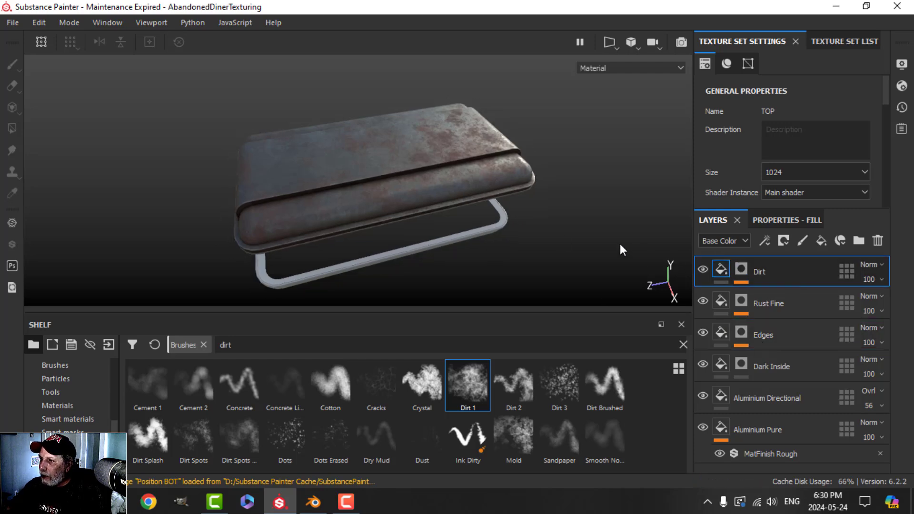
{"action": "left_click_drag", "start_coordinate": [494, 195], "coordinate": [464, 228], "text": "alt"}
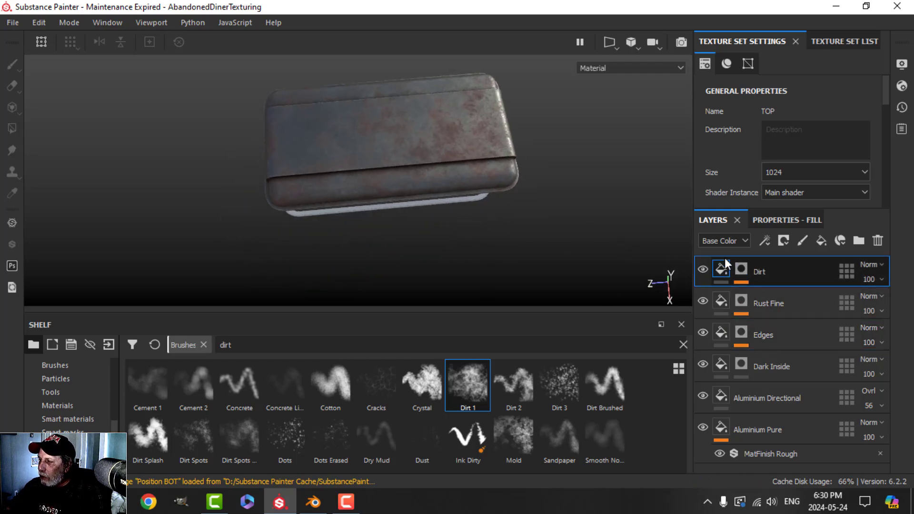
{"action": "left_click_drag", "start_coordinate": [535, 190], "coordinate": [484, 155], "text": "alt"}
{"action": "left_click", "coordinate": [615, 45]}
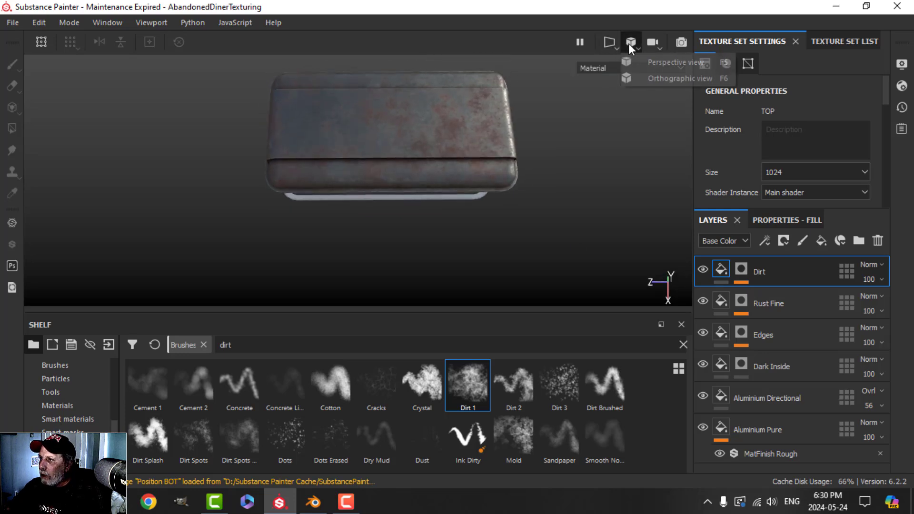
{"action": "left_click", "coordinate": [630, 73]}
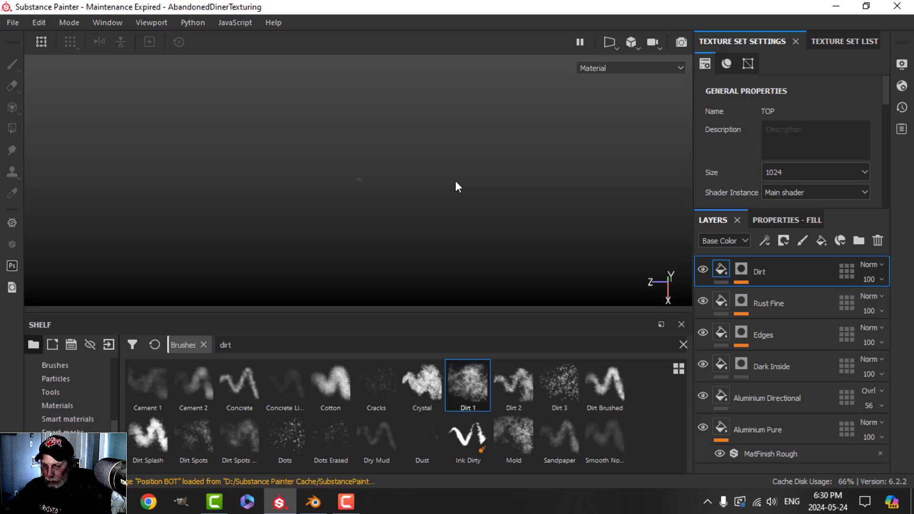
{"action": "key", "text": "f"}
{"action": "left_click_drag", "start_coordinate": [450, 192], "coordinate": [445, 164], "text": "alt"}
{"action": "scroll", "coordinate": [479, 182], "scroll_direction": "up", "scroll_amount": 3}
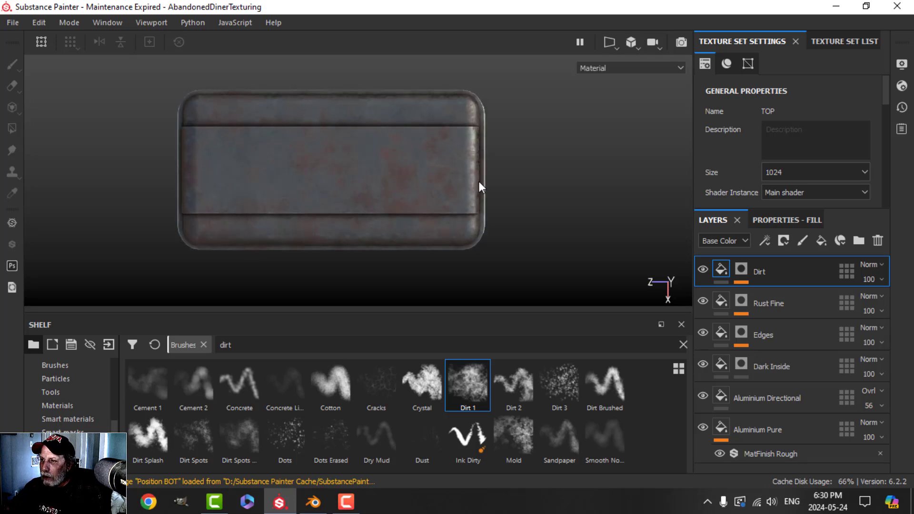
Step: Show the 3D and 2D views side by side, with UV tiles 1001 and 1002 in frame
{"action": "left_click", "coordinate": [612, 42]}
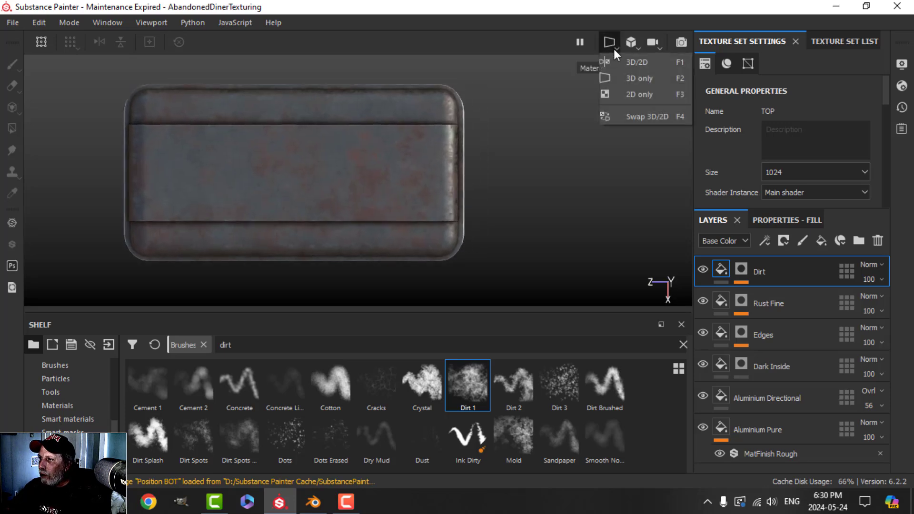
{"action": "left_click", "coordinate": [628, 76]}
{"action": "scroll", "coordinate": [571, 192], "scroll_direction": "down", "scroll_amount": 3}
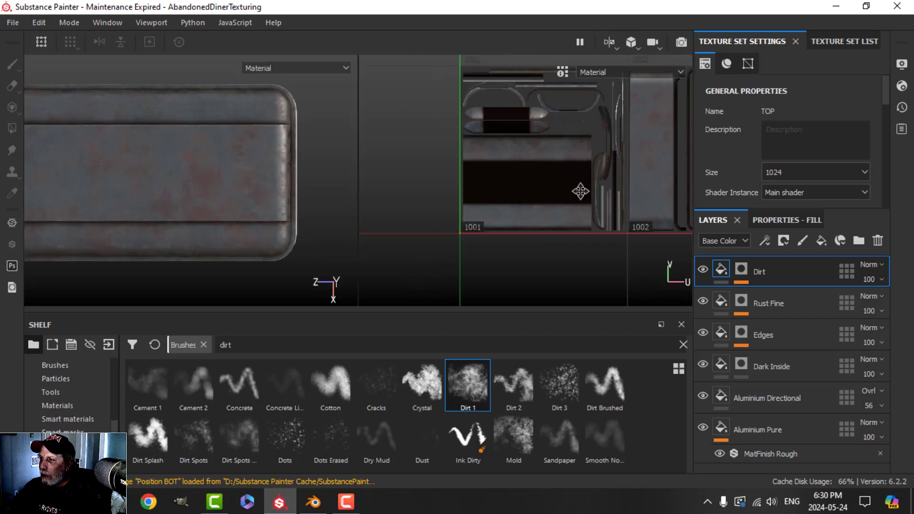
{"action": "scroll", "coordinate": [561, 200], "scroll_direction": "up", "scroll_amount": 2}
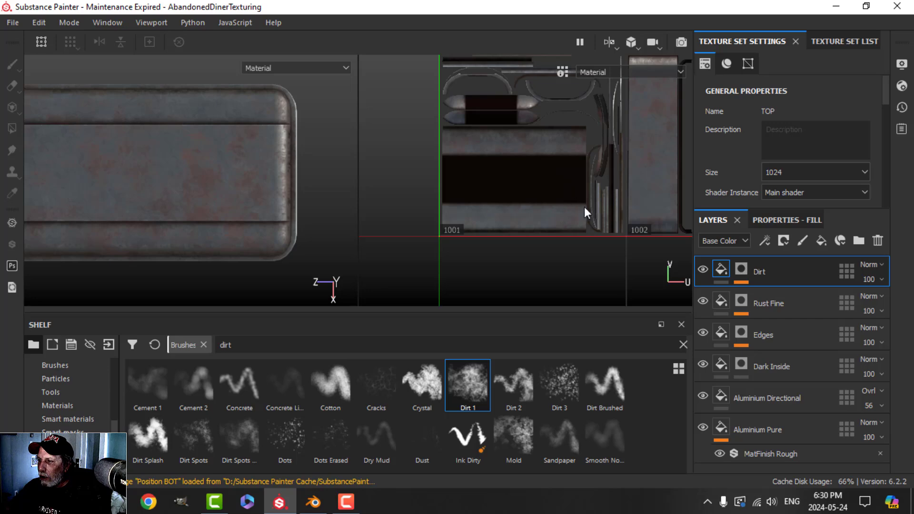
{"action": "scroll", "coordinate": [522, 205], "scroll_direction": "down", "scroll_amount": 2}
{"action": "middle_click_drag", "start_coordinate": [518, 207], "coordinate": [492, 204], "text": "alt"}
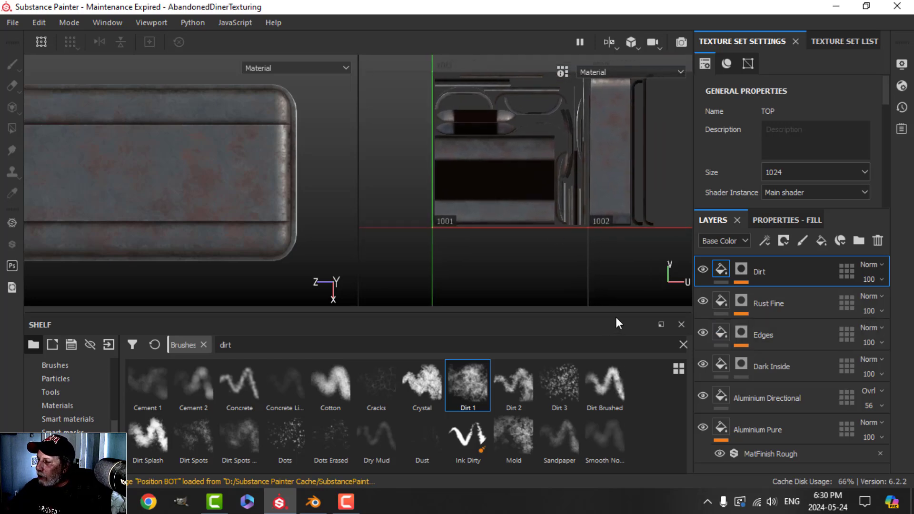
Step: Frame the whole roof in the 3D view and add a new fill layer above the Dirt layer
{"action": "key", "text": "f"}
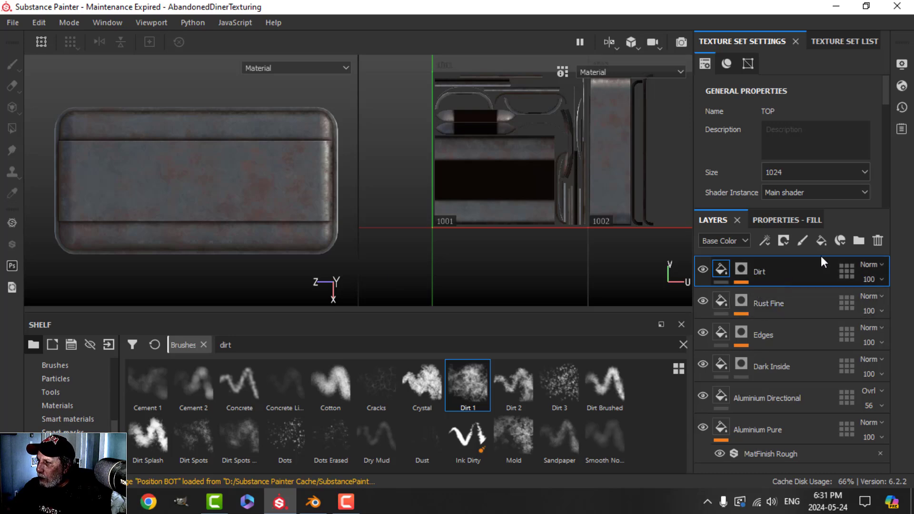
{"action": "left_click", "coordinate": [823, 240]}
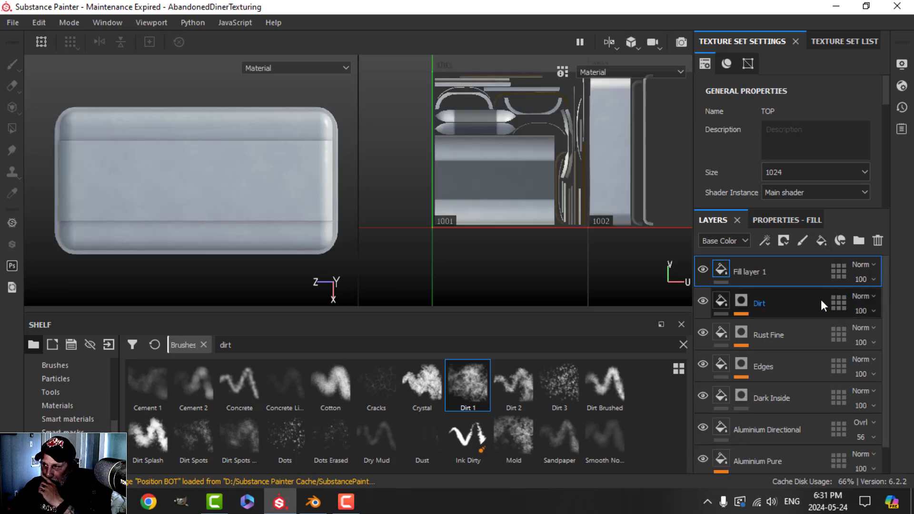
{"action": "left_click", "coordinate": [762, 238]}
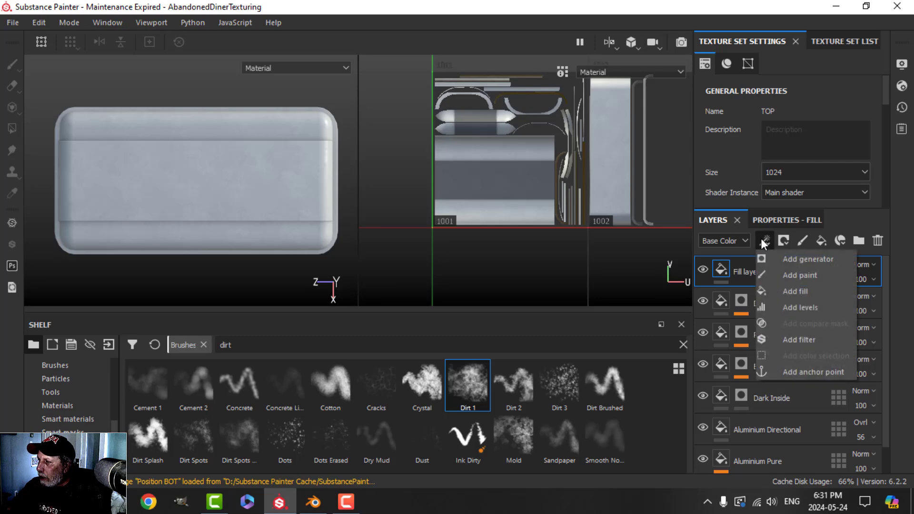
{"action": "left_click", "coordinate": [798, 339]}
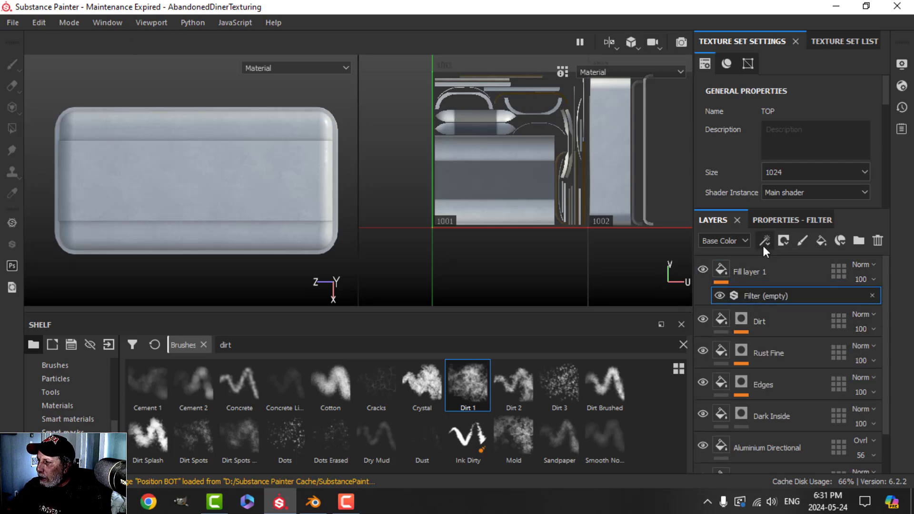
{"action": "left_click", "coordinate": [781, 223]}
{"action": "left_click", "coordinate": [787, 287]}
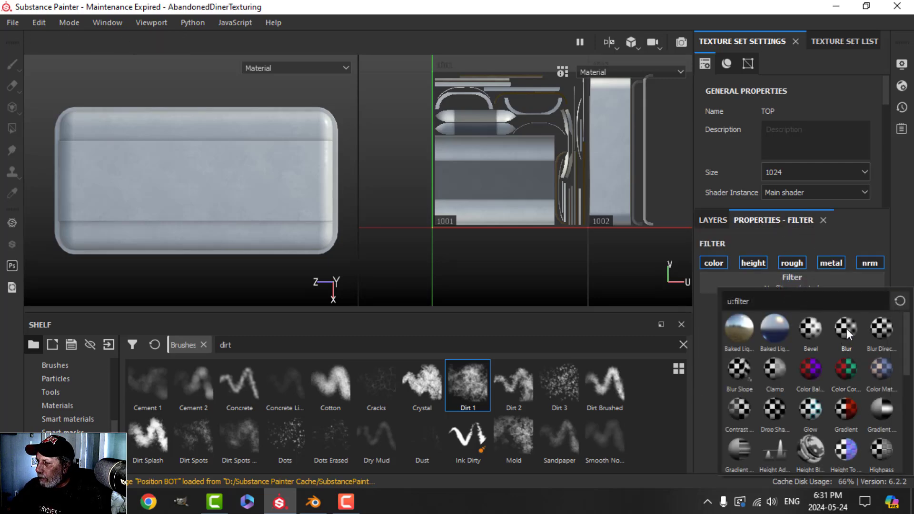
{"action": "left_click", "coordinate": [898, 236]}
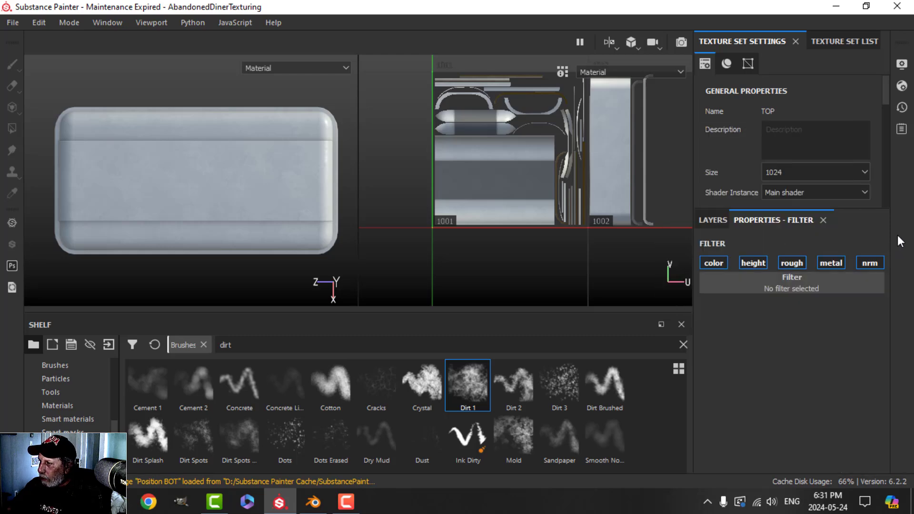
{"action": "left_click", "coordinate": [713, 222]}
{"action": "left_click", "coordinate": [868, 299]}
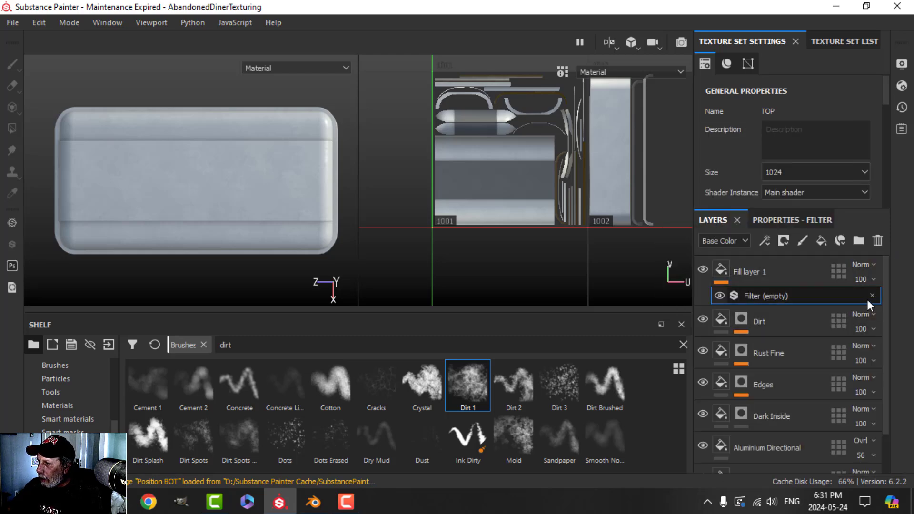
{"action": "key", "text": "Delete"}
Step: Add a fill effect to the new top fill layer and keep only its color and height channels
{"action": "left_click", "coordinate": [765, 242]}
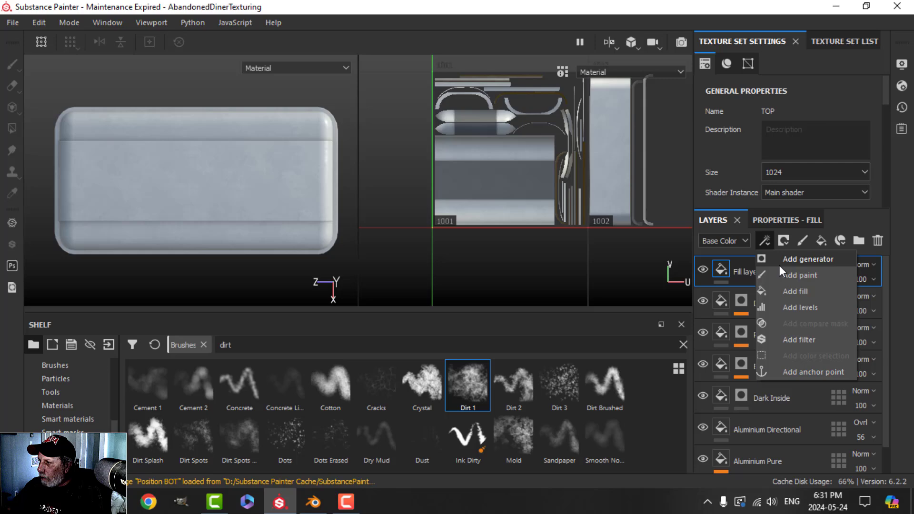
{"action": "left_click", "coordinate": [791, 291]}
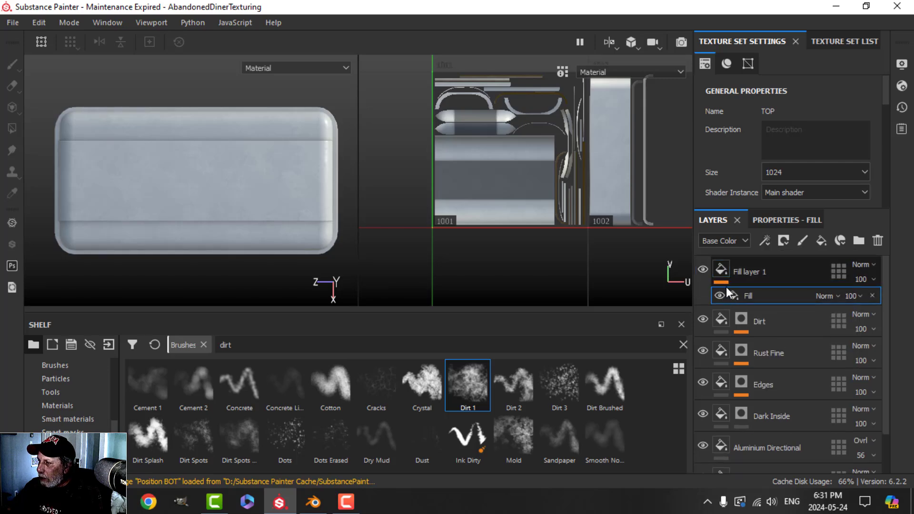
{"action": "left_click", "coordinate": [771, 220]}
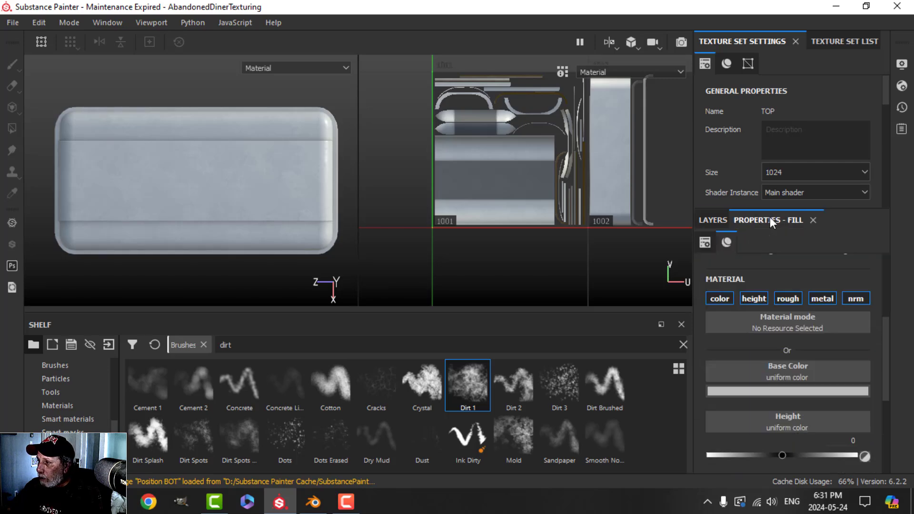
{"action": "left_click", "coordinate": [755, 301], "text": "alt"}
{"action": "left_click", "coordinate": [723, 301]}
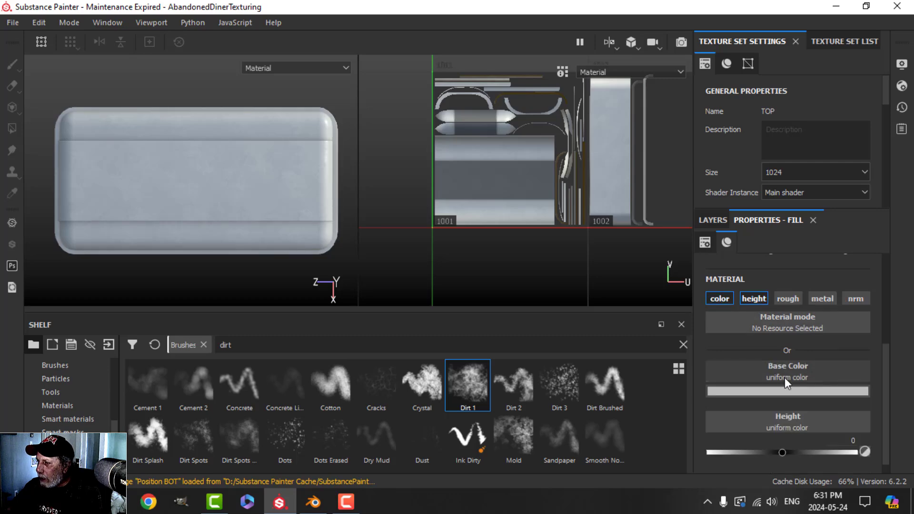
{"action": "scroll", "coordinate": [805, 440], "scroll_direction": "down", "scroll_amount": 1}
Step: Assign the Tile Generator procedural to the fill effect's height and set its Position to 0.89
{"action": "left_click", "coordinate": [796, 406]}
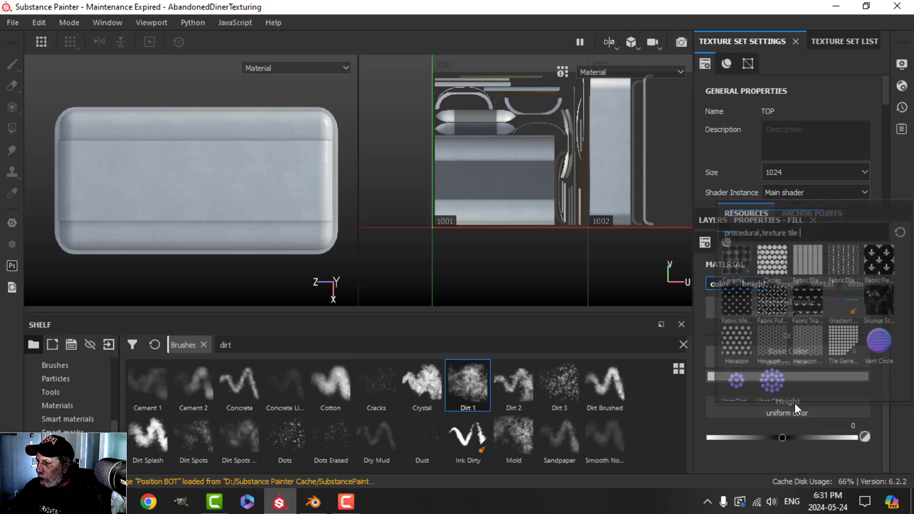
{"action": "left_click", "coordinate": [837, 342]}
{"action": "scroll", "coordinate": [788, 410], "scroll_direction": "down", "scroll_amount": 5}
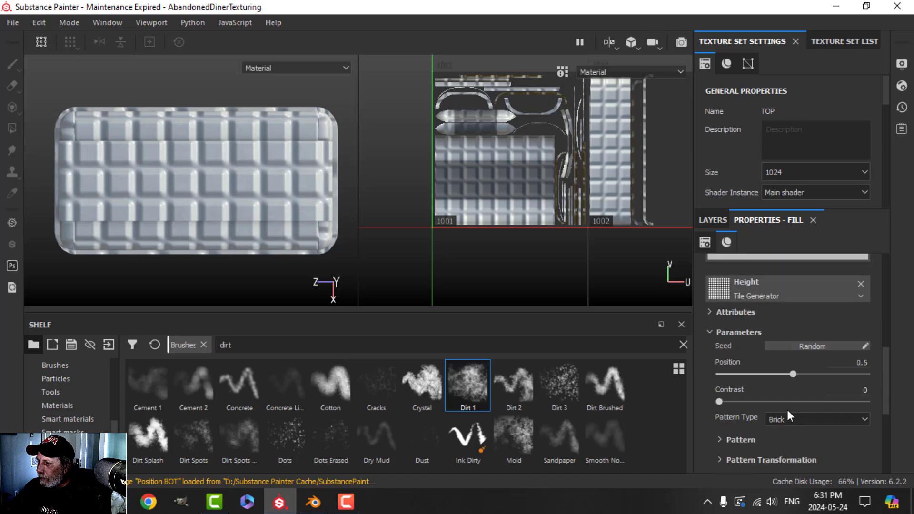
{"action": "left_click_drag", "start_coordinate": [789, 334], "coordinate": [847, 334]}
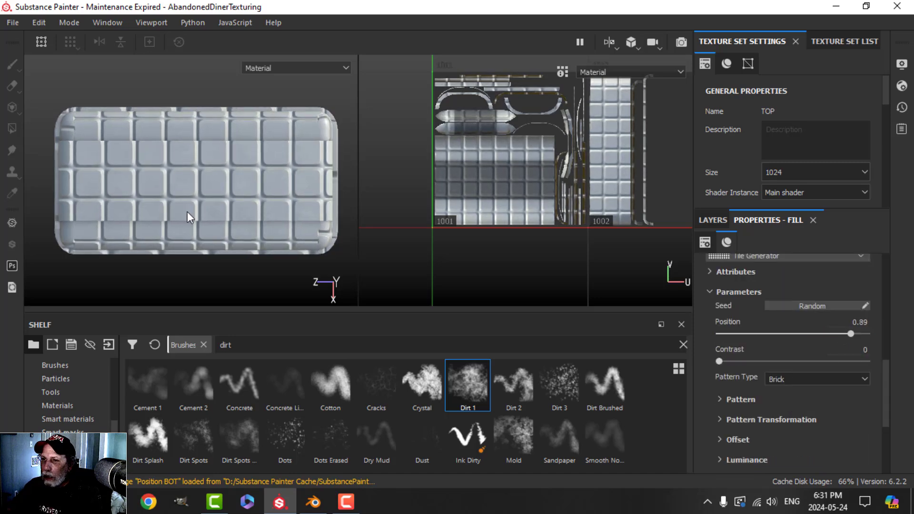
Step: Add a black mask to the tiled fill layer
{"action": "left_click", "coordinate": [713, 220]}
{"action": "left_click", "coordinate": [722, 268]}
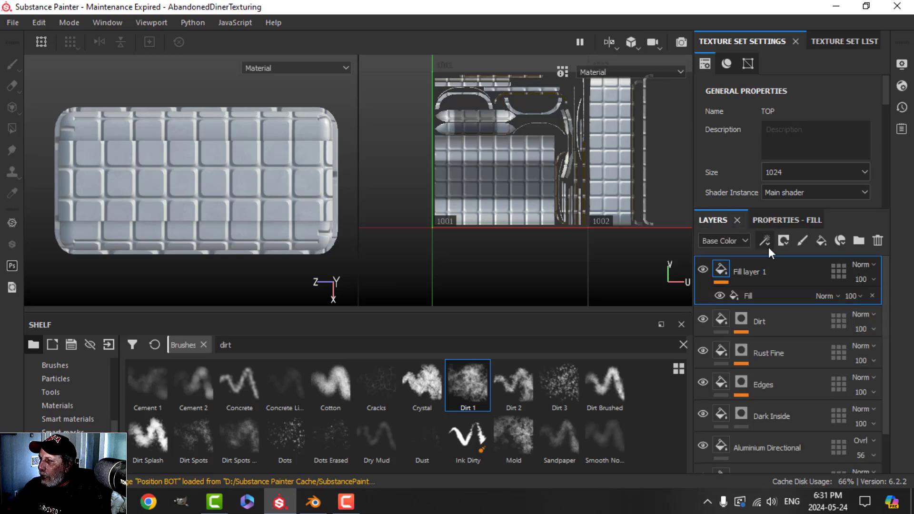
{"action": "left_click", "coordinate": [783, 241]}
{"action": "left_click", "coordinate": [794, 272]}
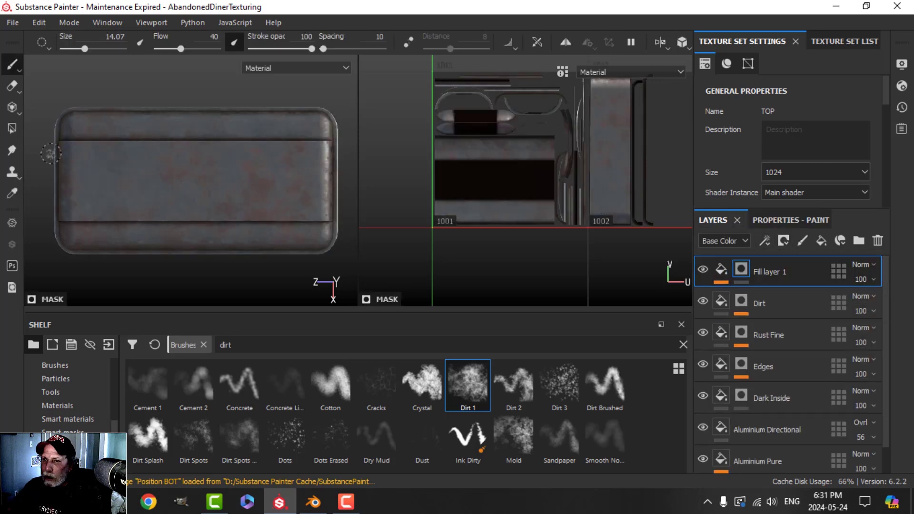
Step: Reveal the tile pattern on the roof's lower slab with a white UV-chunk Polygon Fill, and return to the Paint tool
{"action": "left_click", "coordinate": [10, 128]}
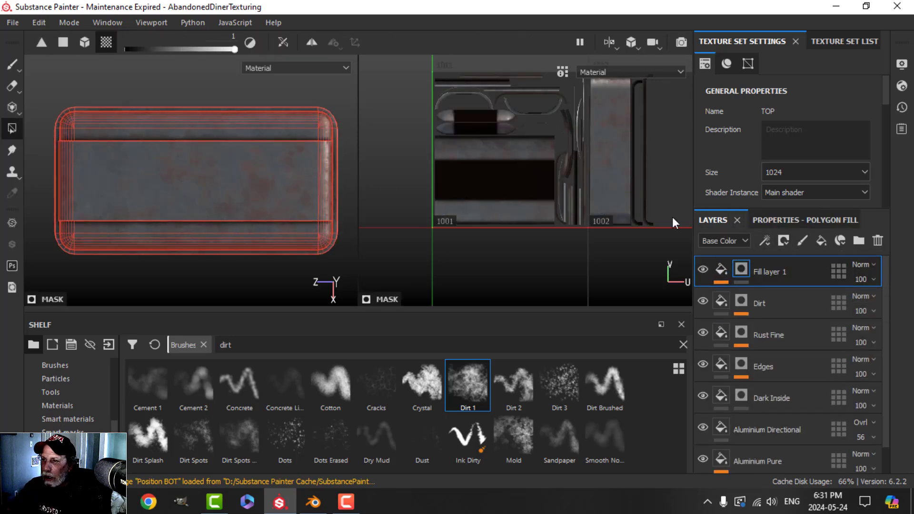
{"action": "left_click", "coordinate": [796, 219]}
{"action": "left_click", "coordinate": [245, 134]}
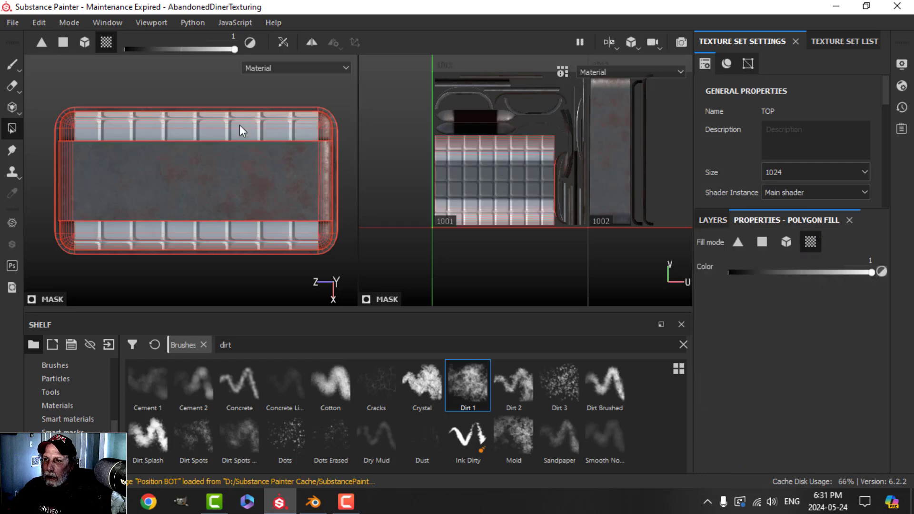
{"action": "left_click", "coordinate": [12, 64]}
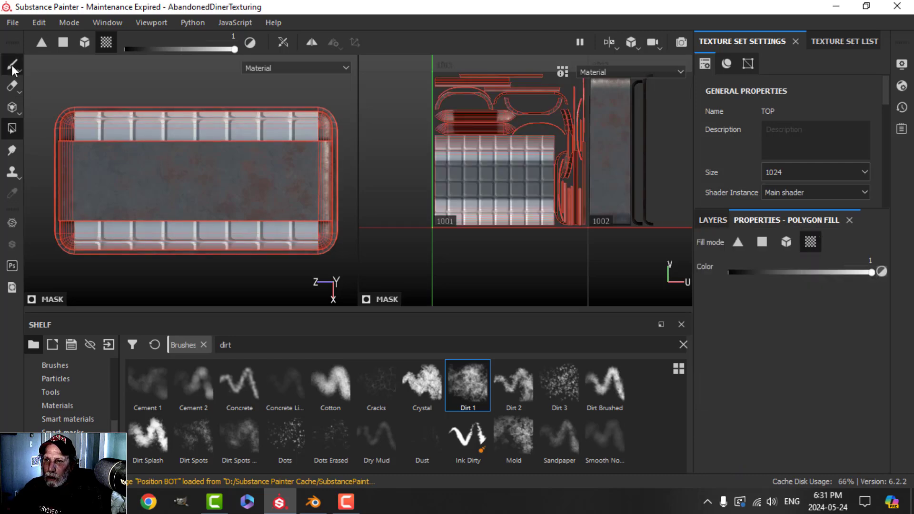
{"action": "scroll", "coordinate": [118, 188], "scroll_direction": "up", "scroll_amount": 5}
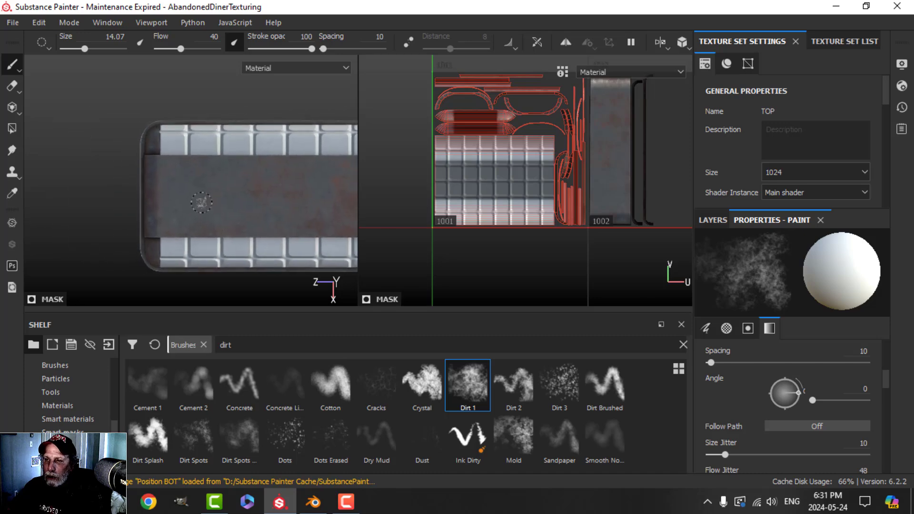
{"action": "scroll", "coordinate": [150, 200], "scroll_direction": "down", "scroll_amount": 4}
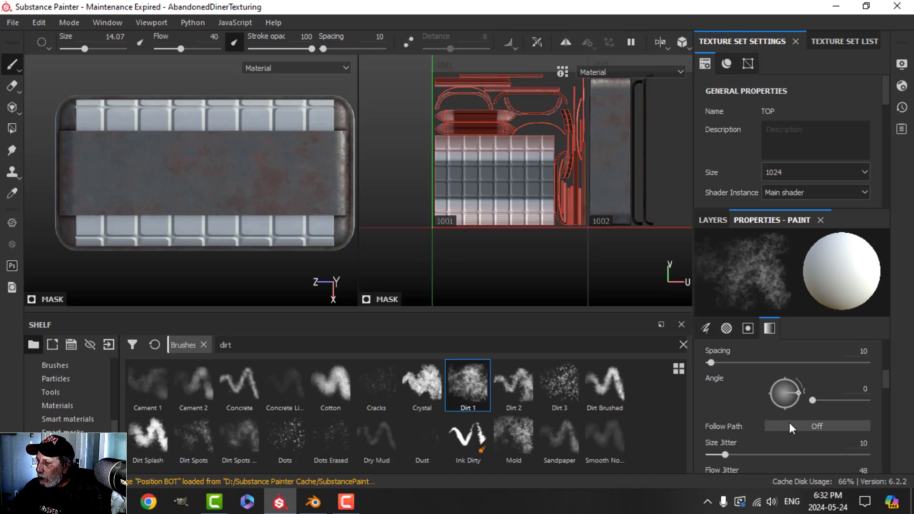
Step: Add a fill layer above the Guide layer and keep only its color and height channels
{"action": "left_click", "coordinate": [713, 220]}
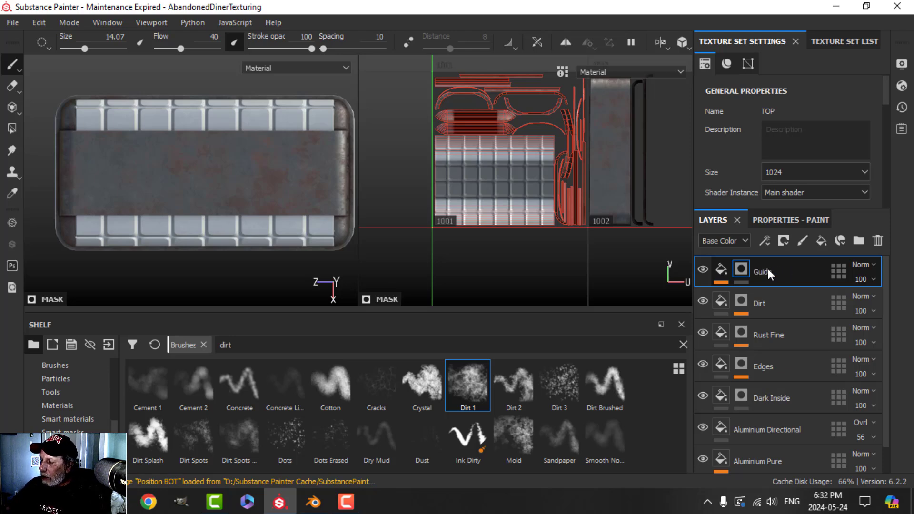
{"action": "left_click", "coordinate": [822, 241]}
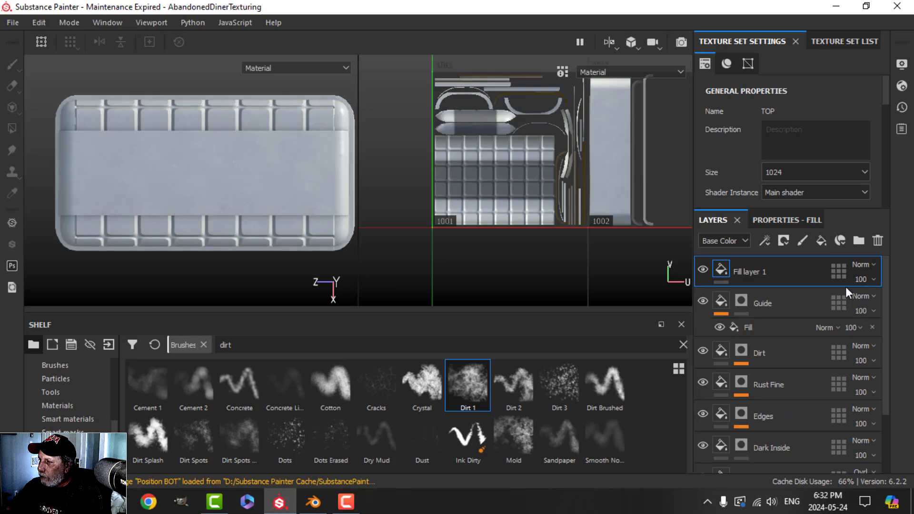
{"action": "left_click", "coordinate": [770, 220]}
{"action": "scroll", "coordinate": [787, 350], "scroll_direction": "up", "scroll_amount": 5}
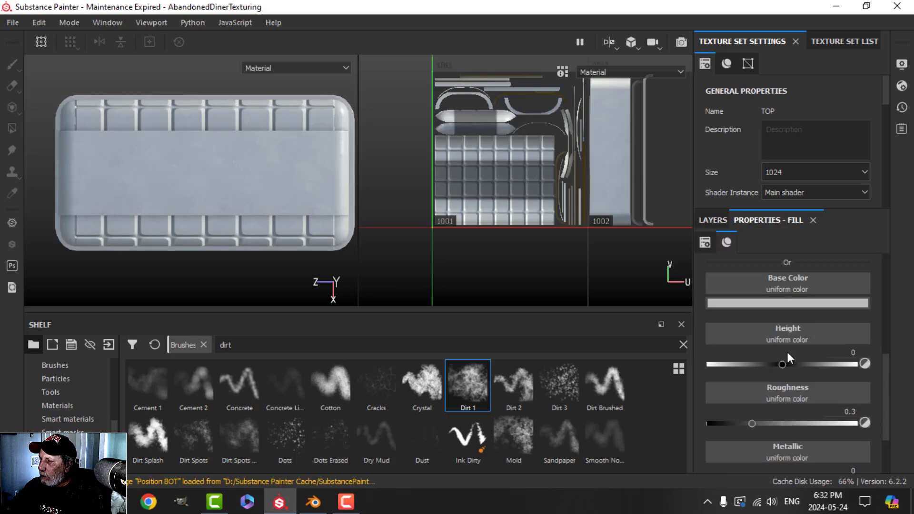
{"action": "left_click", "coordinate": [727, 293], "text": "alt"}
{"action": "left_click", "coordinate": [755, 294]}
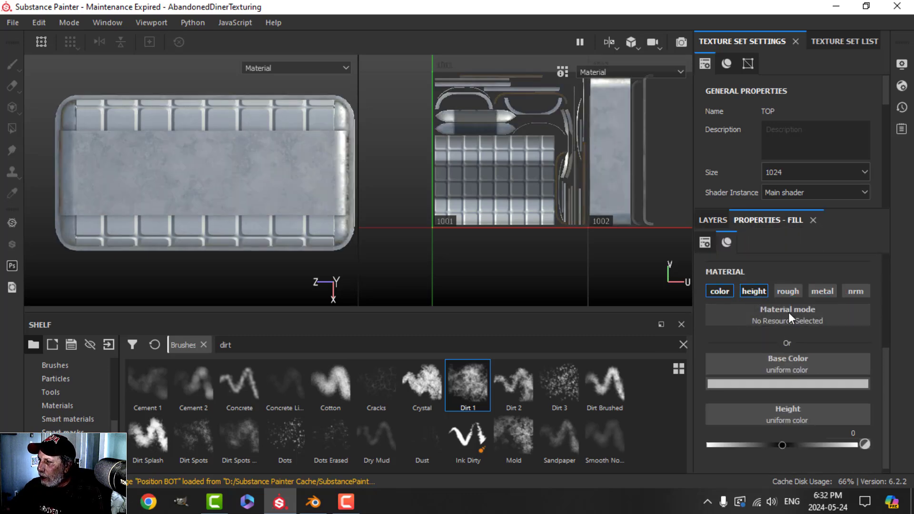
Step: Set the new fill layer's height to about -0.70 and its base color to near-black, RGB 0.016
{"action": "scroll", "coordinate": [803, 395], "scroll_direction": "down", "scroll_amount": 1}
{"action": "left_click_drag", "start_coordinate": [783, 438], "coordinate": [730, 438]}
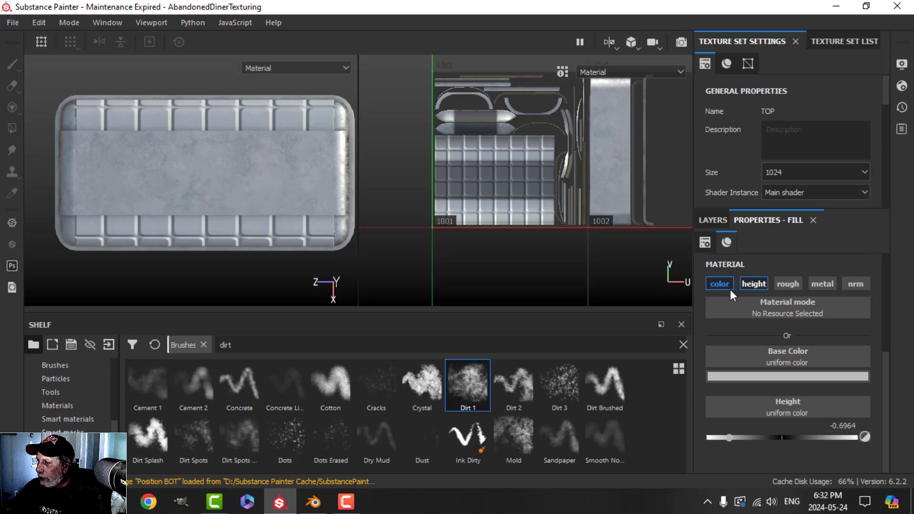
{"action": "left_click", "coordinate": [770, 377]}
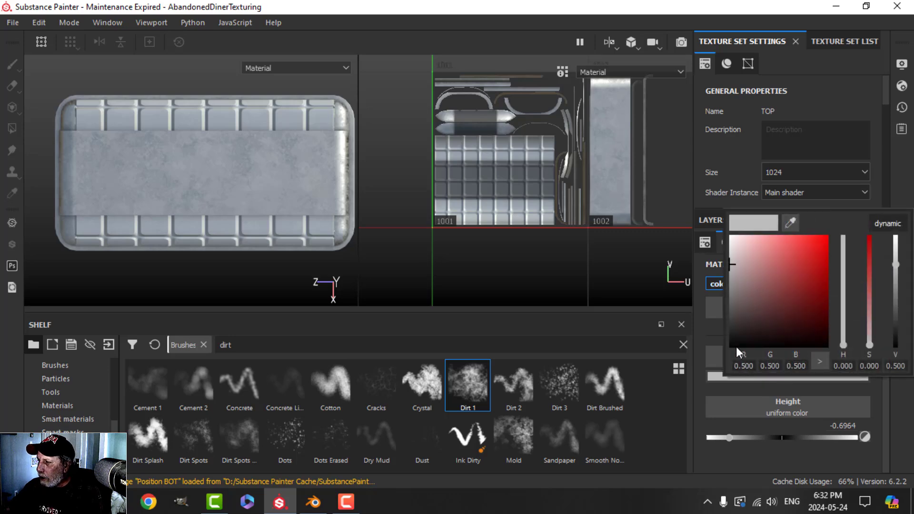
{"action": "left_click_drag", "start_coordinate": [733, 336], "coordinate": [725, 332]}
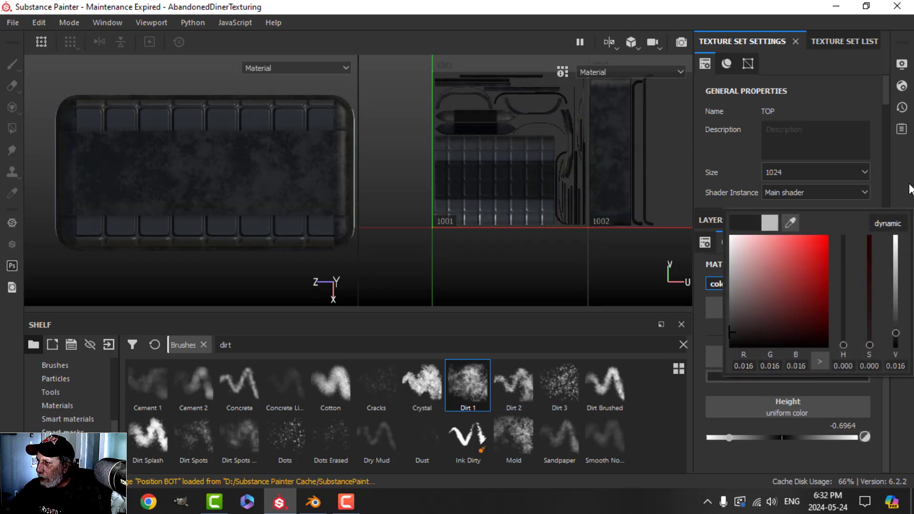
Step: Add a black mask to the dark fill layer and add a paint effect to that mask
{"action": "left_click", "coordinate": [719, 218]}
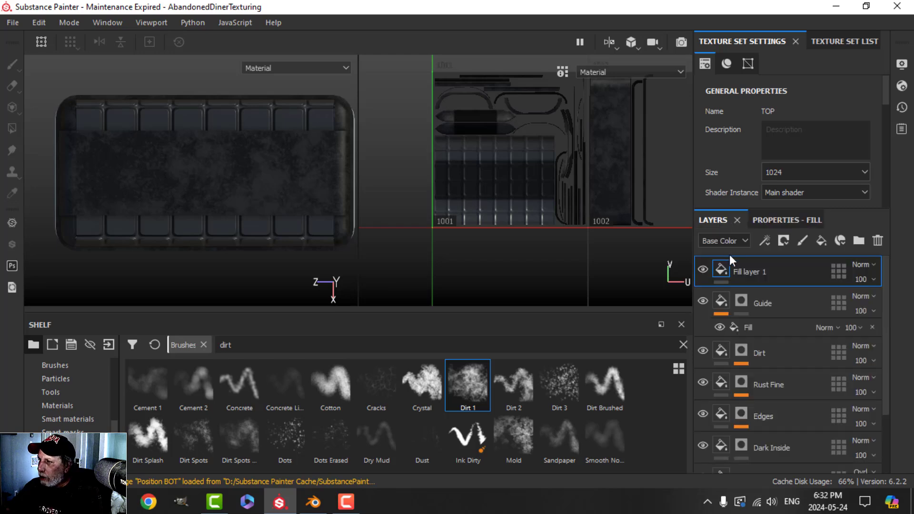
{"action": "left_click", "coordinate": [786, 239]}
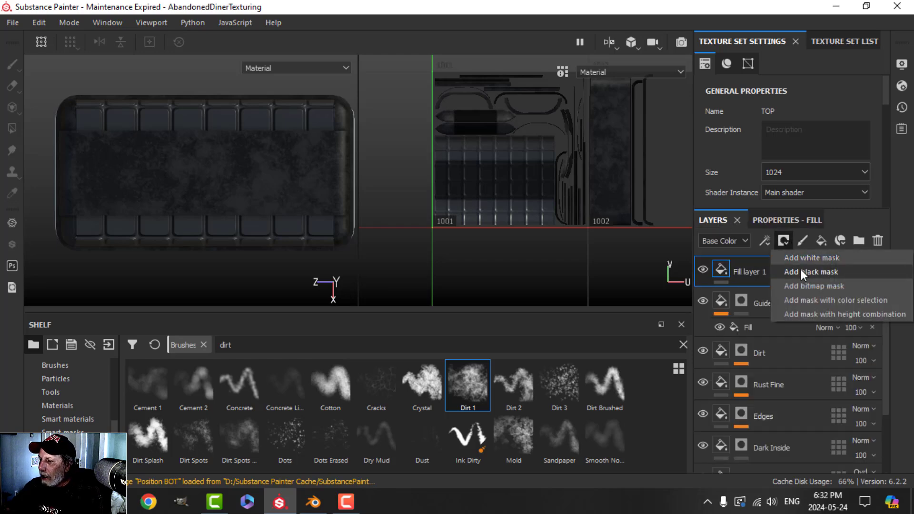
{"action": "left_click", "coordinate": [802, 271]}
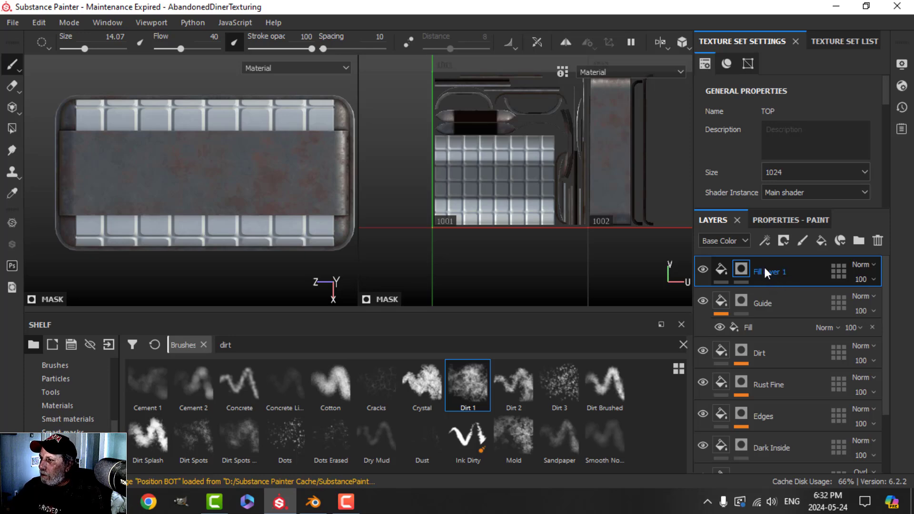
{"action": "left_click", "coordinate": [764, 242]}
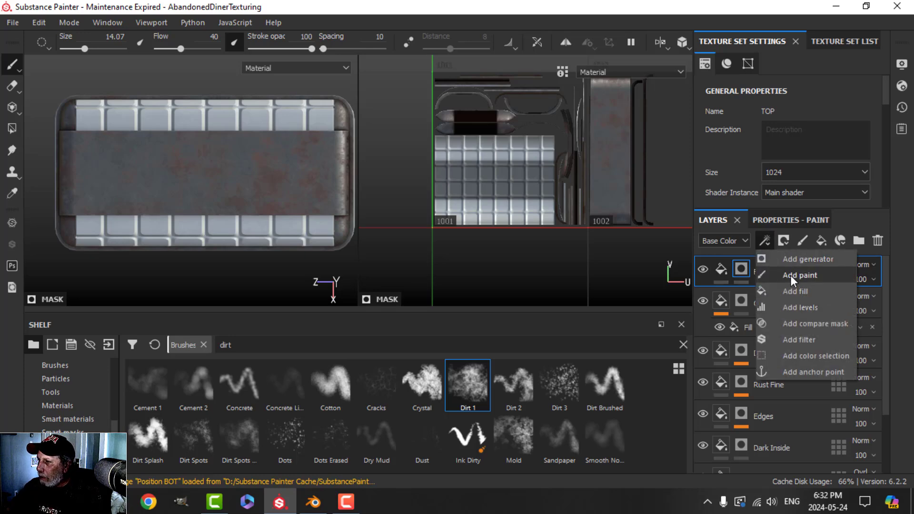
{"action": "left_click", "coordinate": [791, 276]}
Step: Search the alphas for "sq", choose the Square Rect alpha for the brush, and set the brush size to 0.8
{"action": "scroll", "coordinate": [526, 223], "scroll_direction": "down", "scroll_amount": 2}
{"action": "middle_click_drag", "start_coordinate": [527, 216], "coordinate": [503, 237], "text": "alt"}
{"action": "scroll", "coordinate": [539, 204], "scroll_direction": "up", "scroll_amount": 4}
{"action": "scroll", "coordinate": [593, 218], "scroll_direction": "up", "scroll_amount": 2}
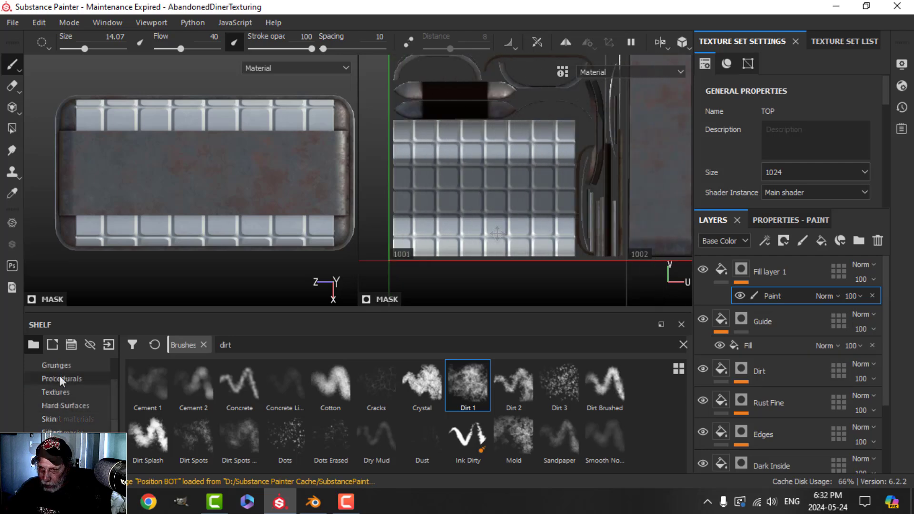
{"action": "scroll", "coordinate": [75, 394], "scroll_direction": "up", "scroll_amount": 3}
{"action": "left_click", "coordinate": [53, 392]}
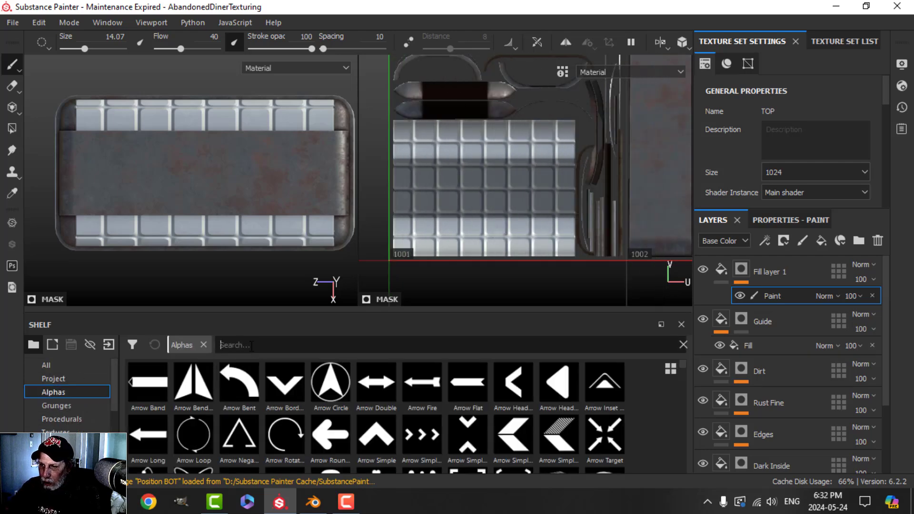
{"action": "type", "text": "sq"}
{"action": "left_click", "coordinate": [514, 435]}
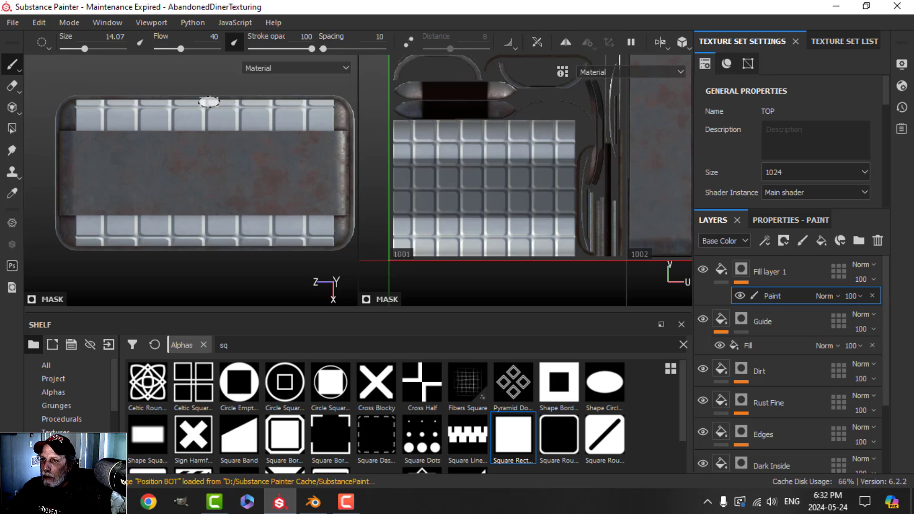
{"action": "left_click", "coordinate": [114, 36]}
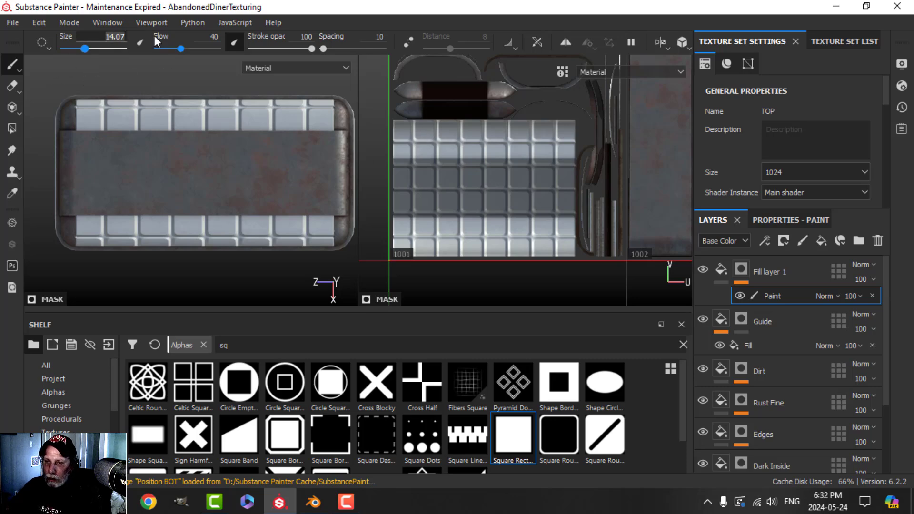
{"action": "type", "text": "0.8"}
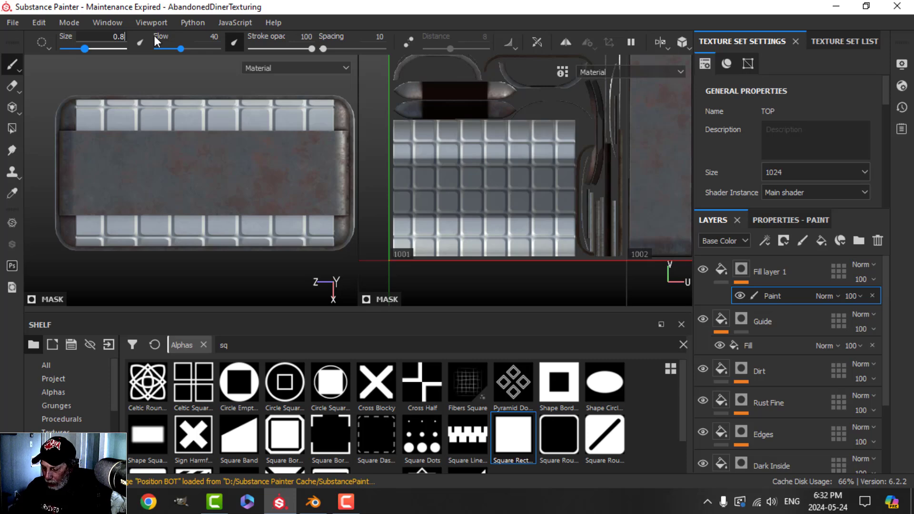
{"action": "key", "text": "Return"}
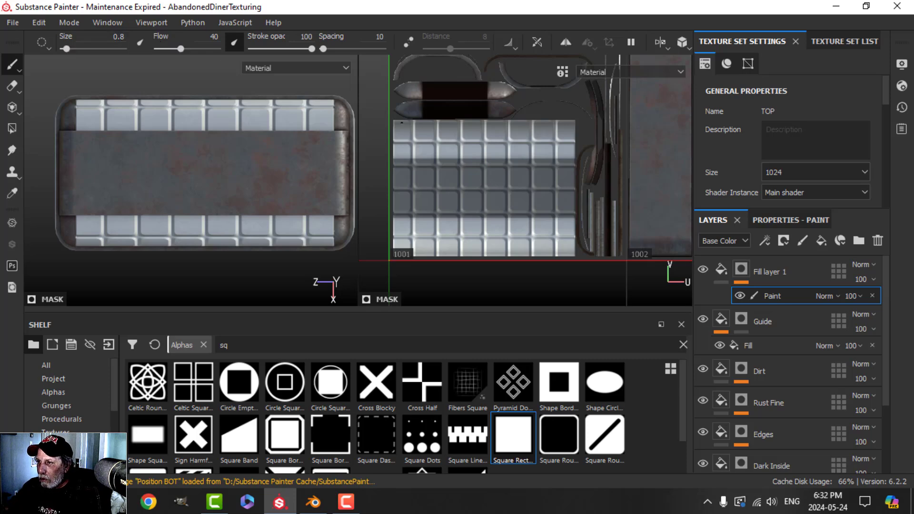
Step: Paint a snapped straight vertical groove along the first tile seam in the UV view, and check it with the Guide layer temporarily hidden
{"action": "scroll", "coordinate": [456, 189], "scroll_direction": "up", "scroll_amount": 1}
{"action": "middle_click_drag", "start_coordinate": [455, 189], "coordinate": [485, 166]}
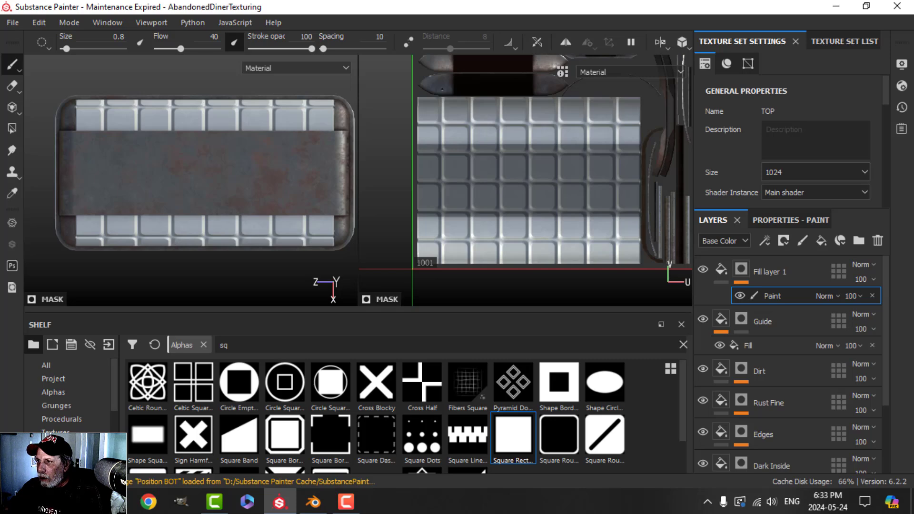
{"action": "key", "text": "ctrl+shift"}
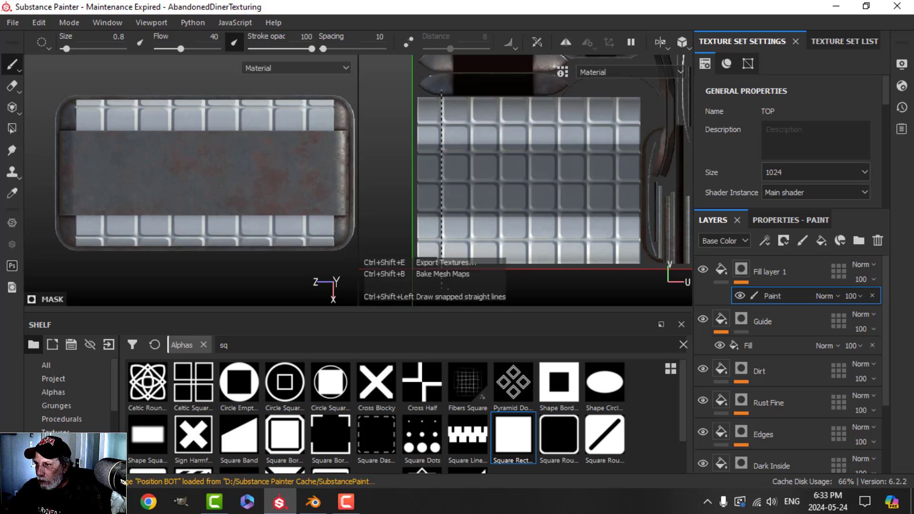
{"action": "left_click", "coordinate": [446, 289], "text": "ctrl+shift"}
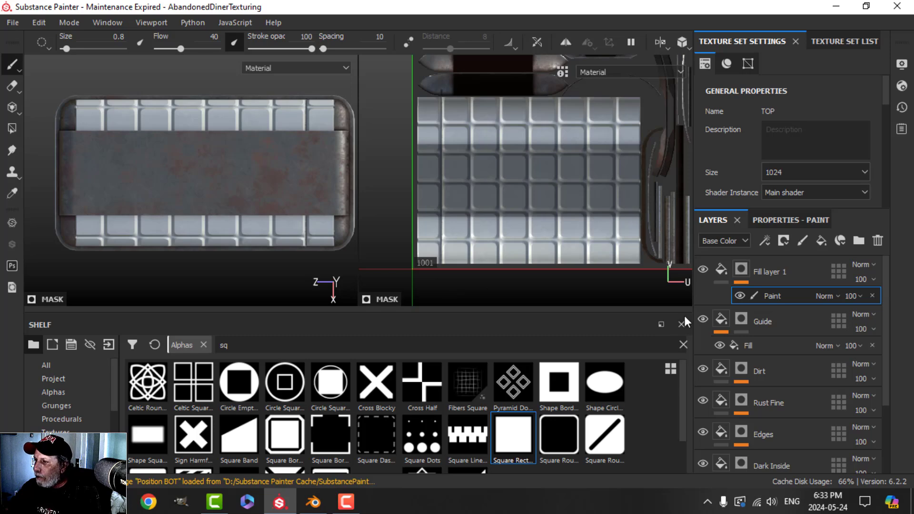
{"action": "left_click", "coordinate": [703, 319]}
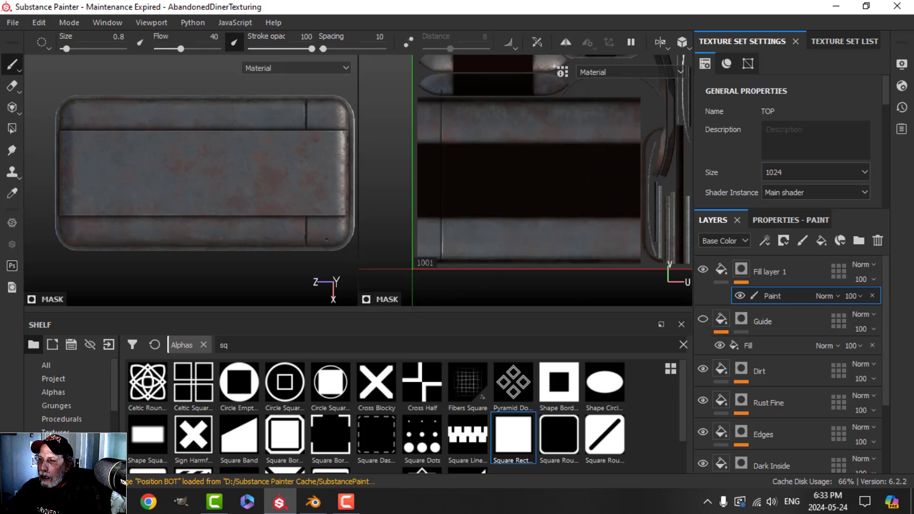
{"action": "left_click_drag", "start_coordinate": [327, 239], "coordinate": [251, 137], "text": "alt"}
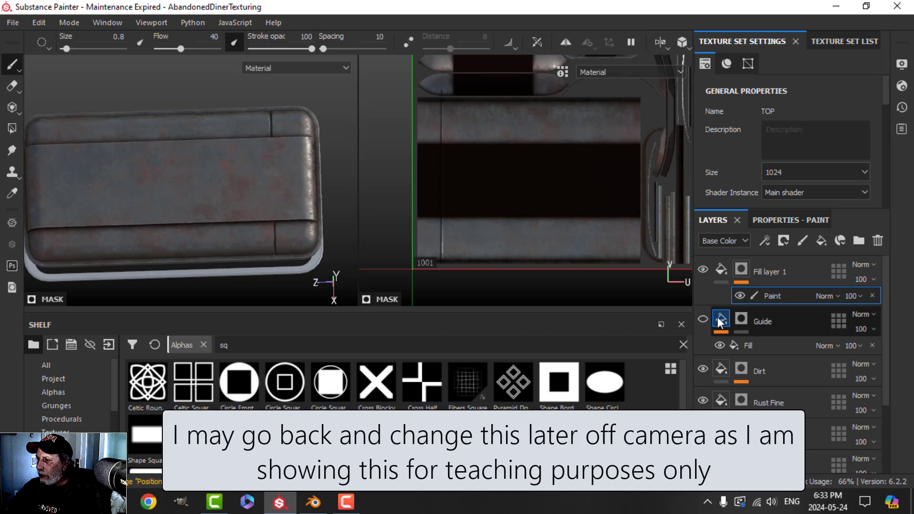
{"action": "left_click", "coordinate": [703, 318]}
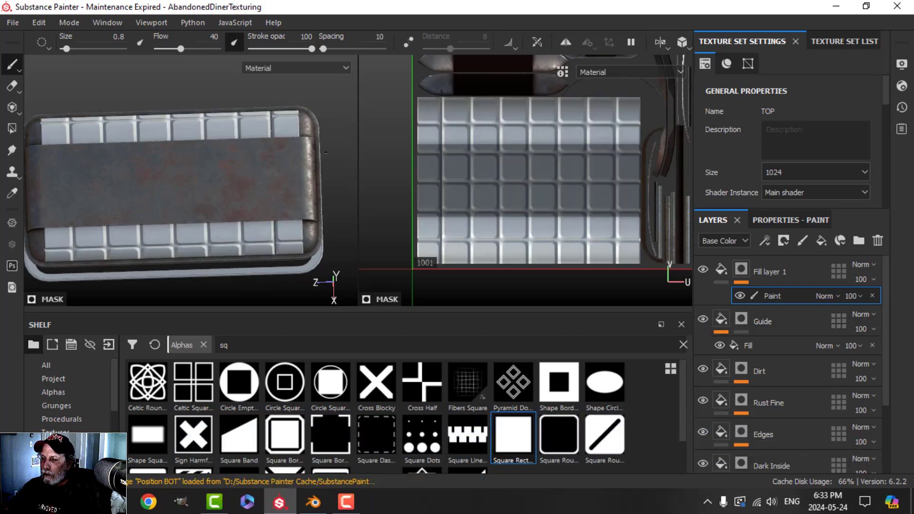
Step: Paint straight vertical grooves along the second and third tile seams in the UV view, and check them with the Guide layer temporarily hidden
{"action": "left_click_drag", "start_coordinate": [301, 143], "coordinate": [300, 161], "text": "alt+shift"}
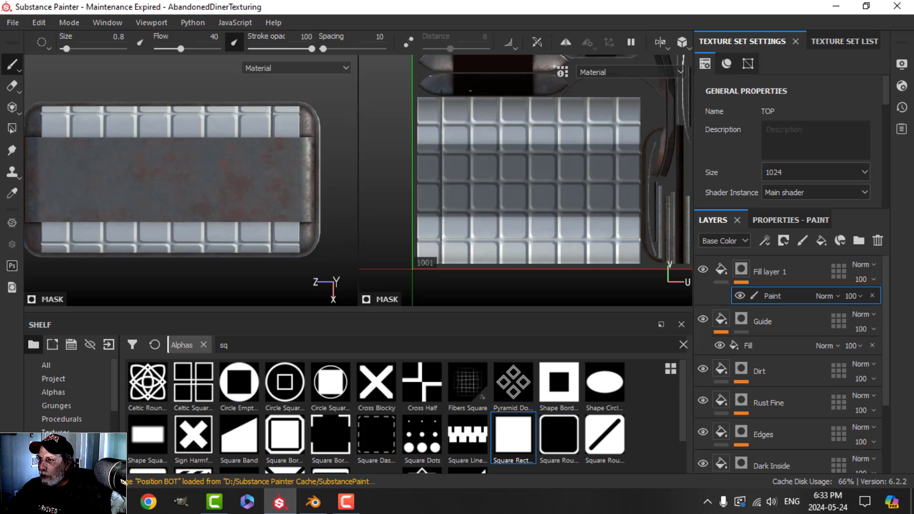
{"action": "left_click", "coordinate": [471, 90]}
{"action": "left_click", "coordinate": [474, 285], "text": "ctrl+shift"}
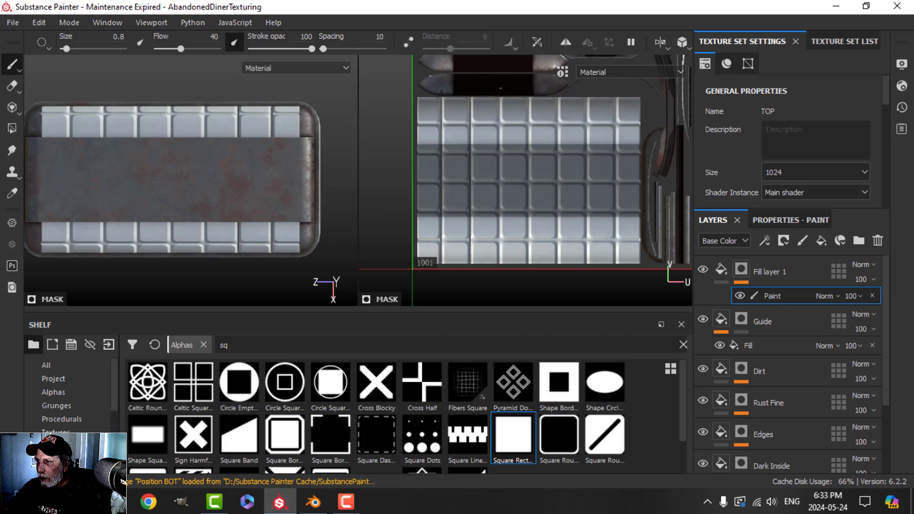
{"action": "key", "text": "shift"}
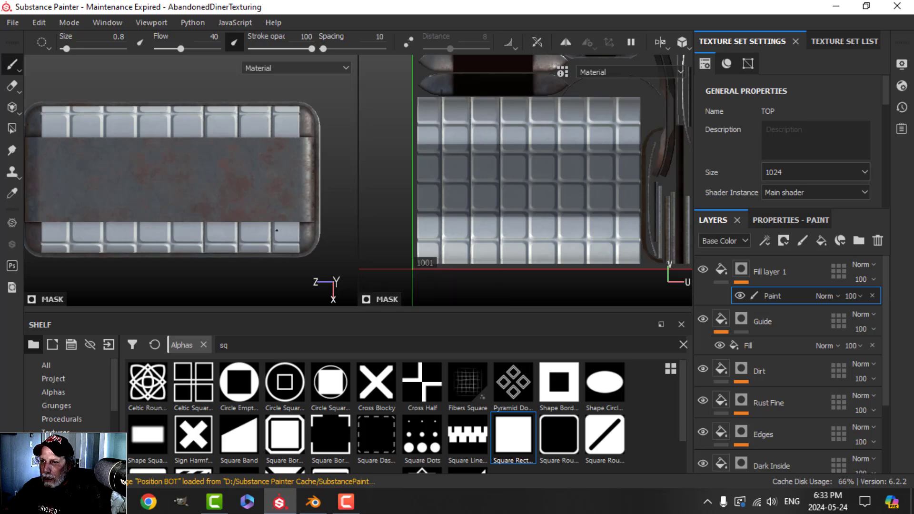
{"action": "left_click", "coordinate": [703, 319]}
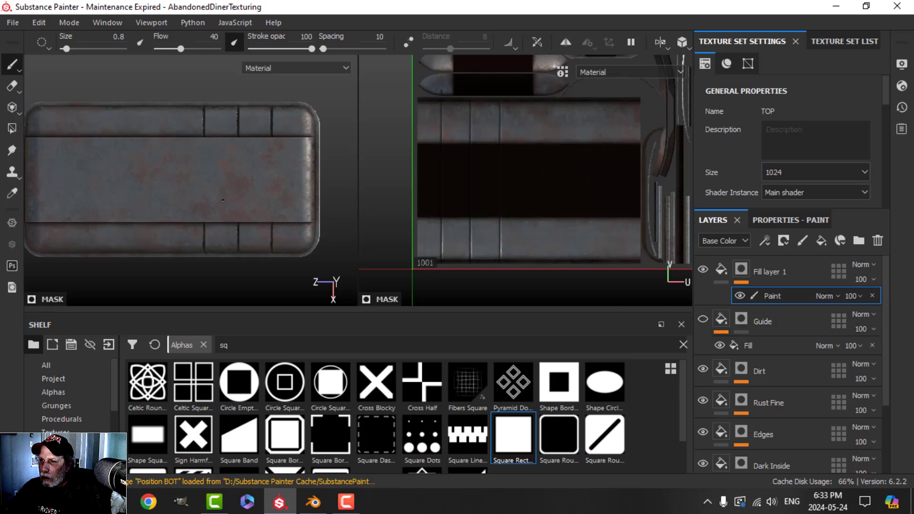
{"action": "left_click_drag", "start_coordinate": [223, 200], "coordinate": [219, 141], "text": "alt"}
{"action": "left_click_drag", "start_coordinate": [312, 139], "coordinate": [288, 167], "text": "alt+shift"}
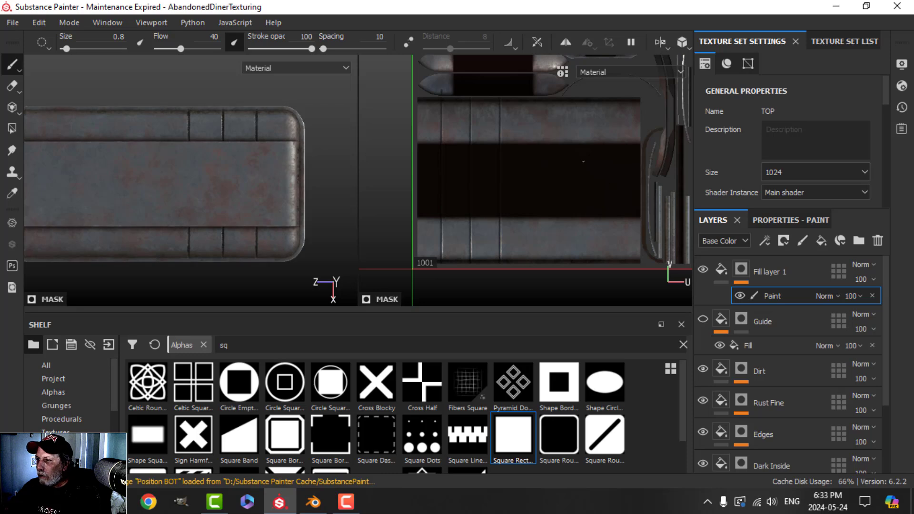
{"action": "left_click", "coordinate": [703, 319]}
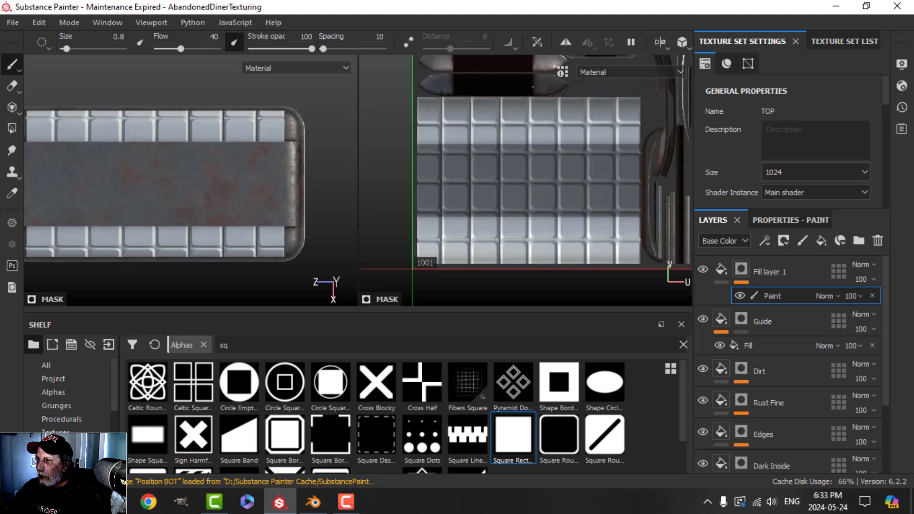
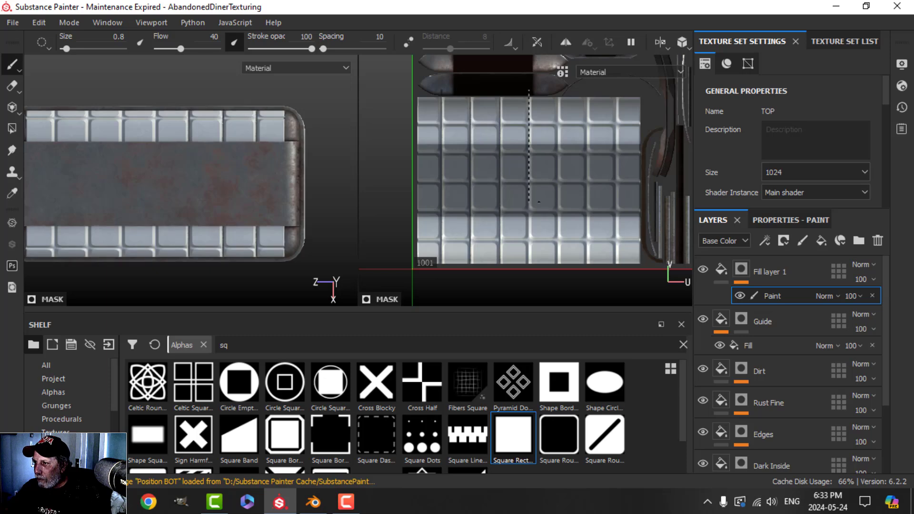
Step: Paint snapped straight vertical grooves along the remaining tile seams in the UV view, and hide the Guide layer
{"action": "left_click", "coordinate": [529, 286], "text": "ctrl+shift"}
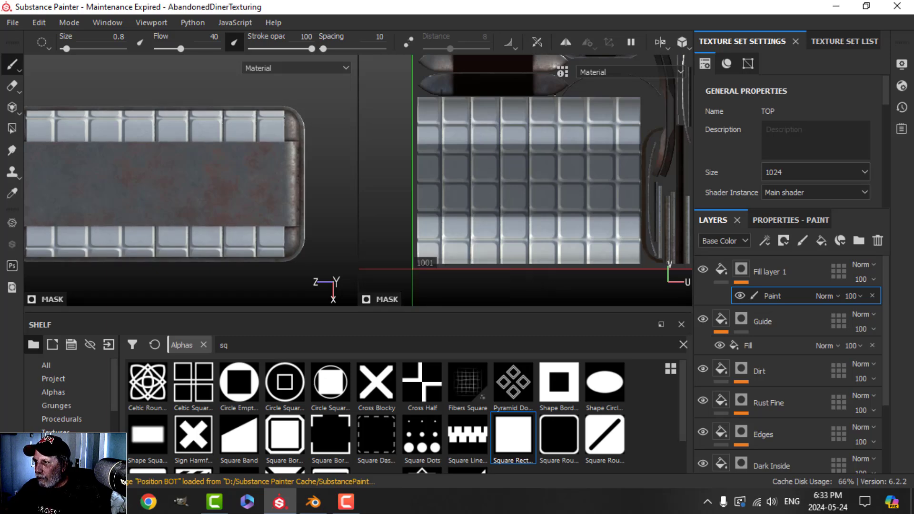
{"action": "key", "text": "ctrl"}
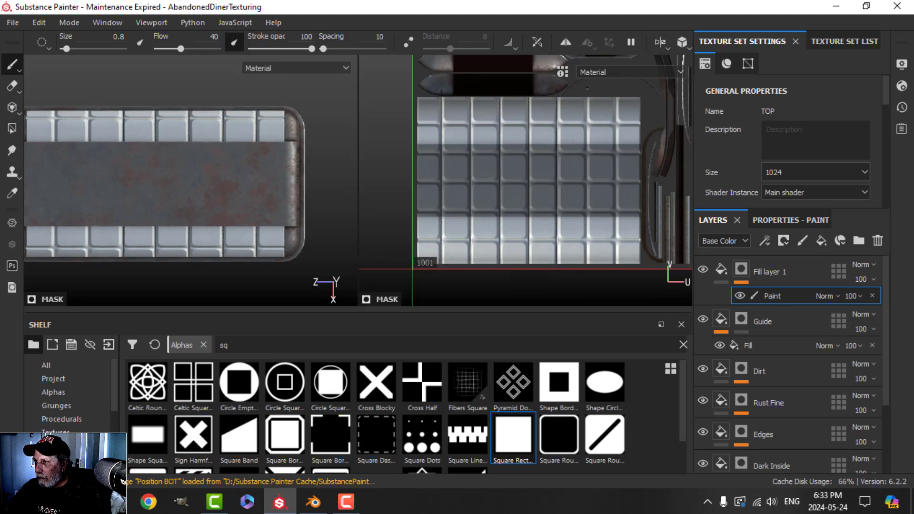
{"action": "key", "text": "ctrl"}
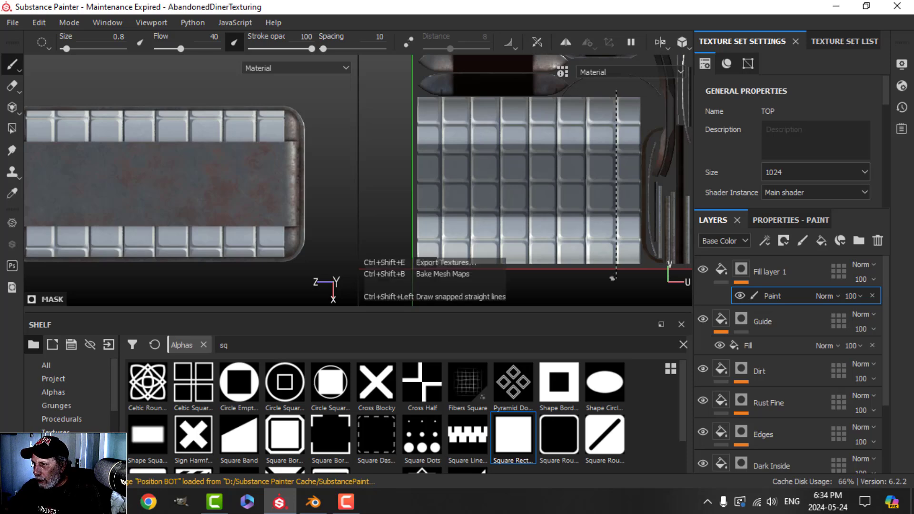
{"action": "left_click", "coordinate": [704, 319]}
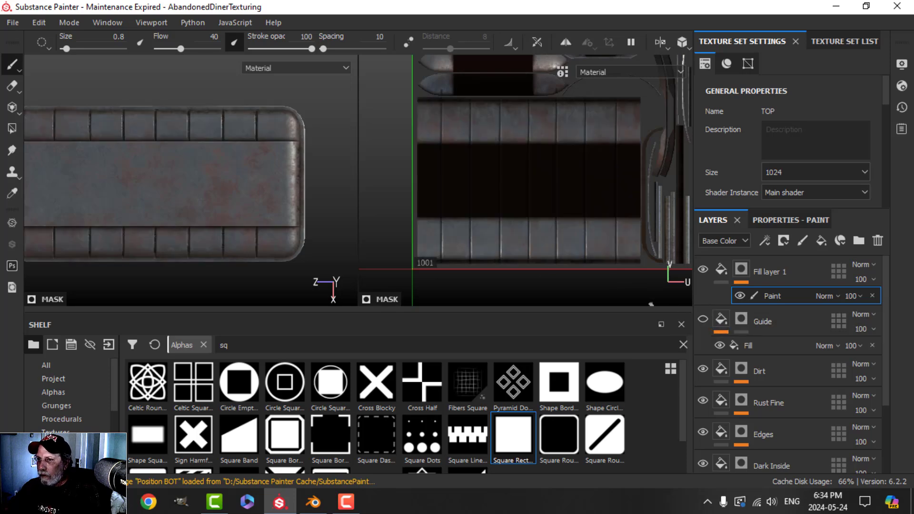
Step: Show only the 3D view of the roof and switch it to perspective projection
{"action": "scroll", "coordinate": [247, 191], "scroll_direction": "down", "scroll_amount": 2}
{"action": "middle_click_drag", "start_coordinate": [238, 202], "coordinate": [244, 150], "text": "alt"}
{"action": "scroll", "coordinate": [245, 150], "scroll_direction": "up", "scroll_amount": 3}
{"action": "left_click_drag", "start_coordinate": [218, 190], "coordinate": [221, 210], "text": "alt"}
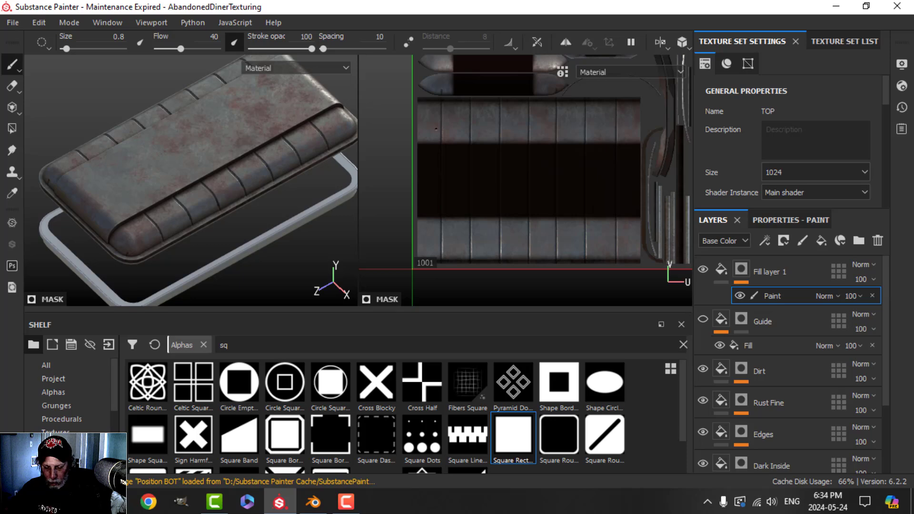
{"action": "key", "text": "F2"}
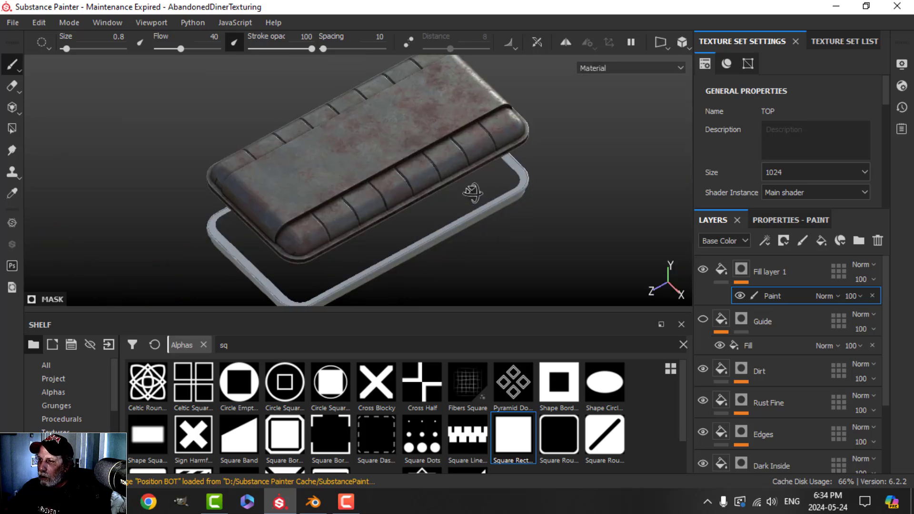
{"action": "left_click_drag", "start_coordinate": [474, 194], "coordinate": [350, 154], "text": "alt"}
{"action": "left_click", "coordinate": [680, 39]}
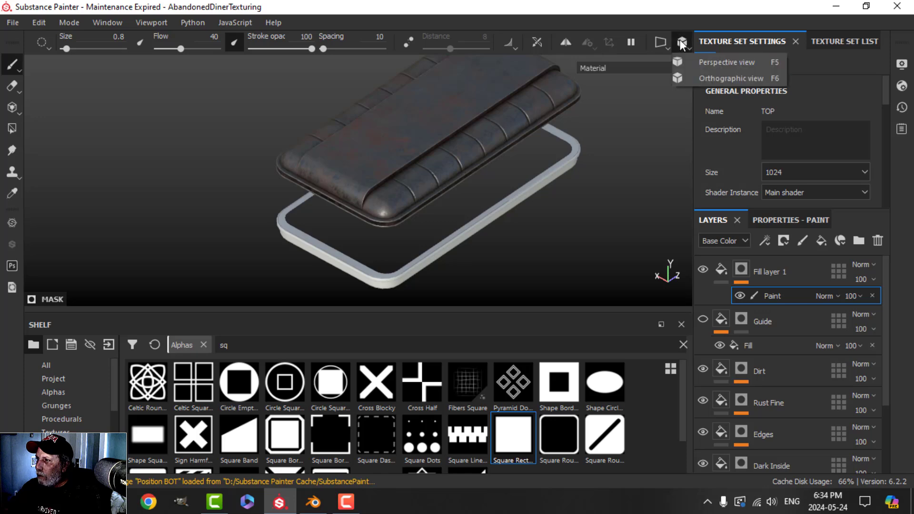
{"action": "left_click", "coordinate": [707, 64]}
Step: Examine the grooves along the roof's edge up close, comparing them with Fill layer 1 hidden and shown
{"action": "left_click_drag", "start_coordinate": [439, 197], "coordinate": [423, 200], "text": "alt"}
{"action": "scroll", "coordinate": [457, 189], "scroll_direction": "up", "scroll_amount": 7}
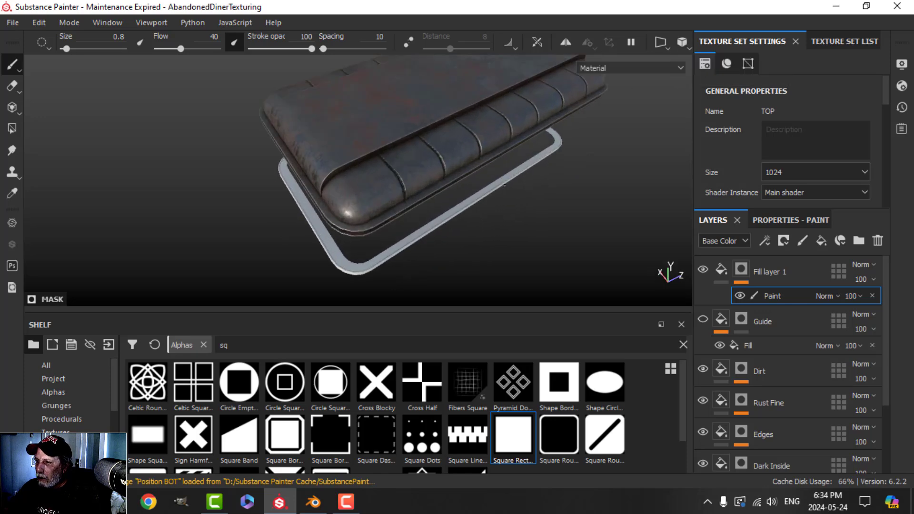
{"action": "middle_click_drag", "start_coordinate": [517, 178], "coordinate": [477, 196], "text": "alt"}
{"action": "left_click_drag", "start_coordinate": [476, 197], "coordinate": [427, 175], "text": "alt"}
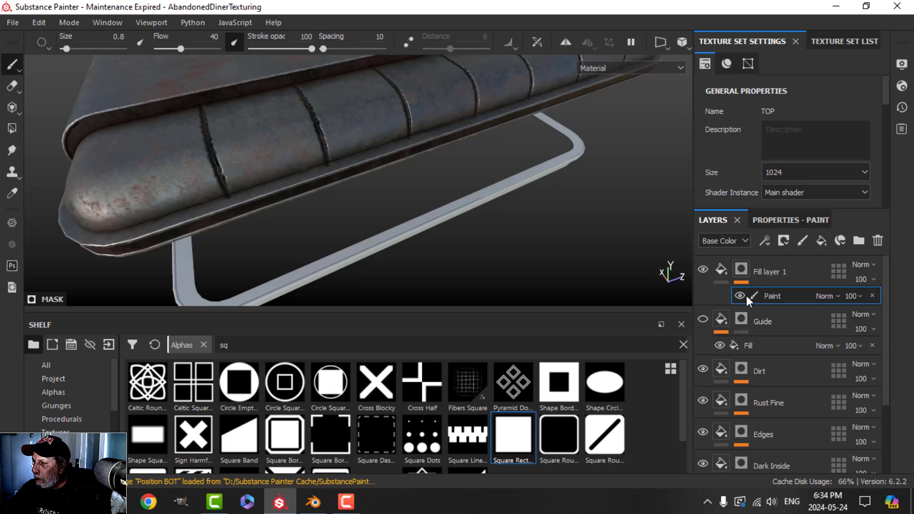
{"action": "left_click", "coordinate": [707, 268]}
{"action": "left_click", "coordinate": [707, 268]}
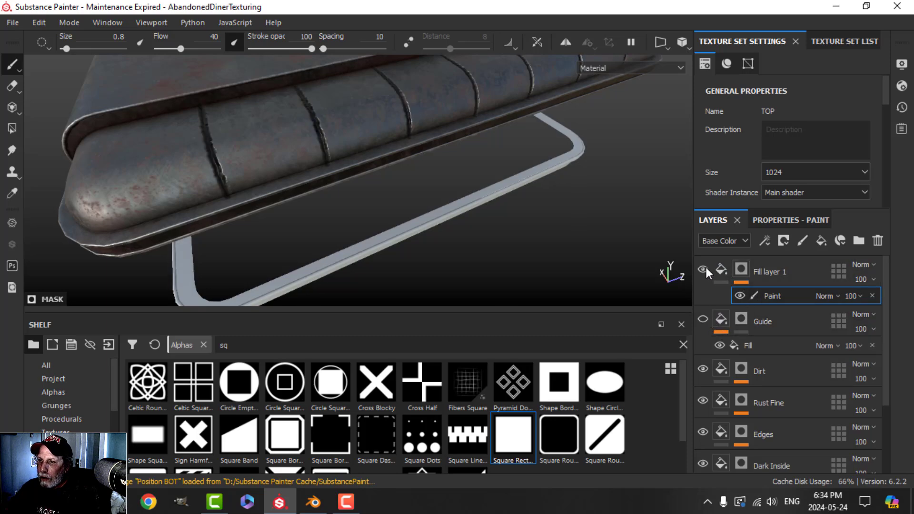
Step: Set the TOP texture set's size to 2048
{"action": "left_click", "coordinate": [780, 170]}
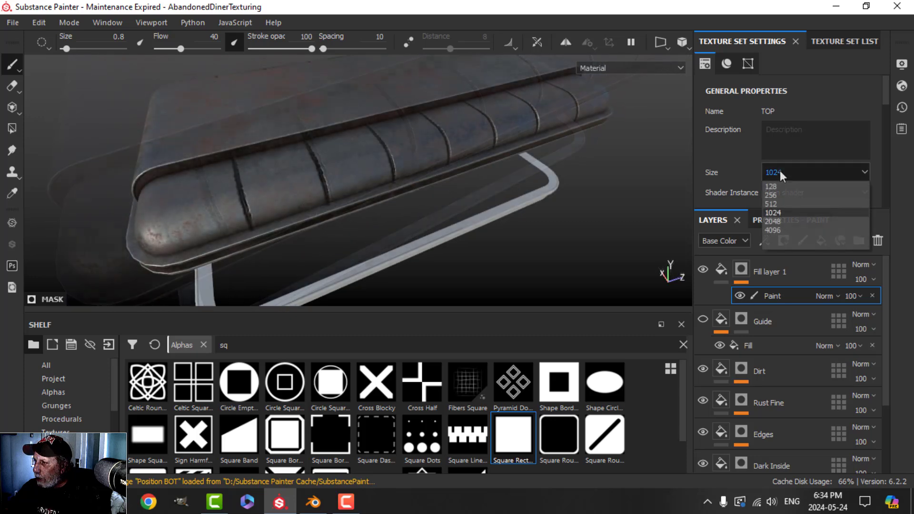
{"action": "left_click", "coordinate": [778, 218]}
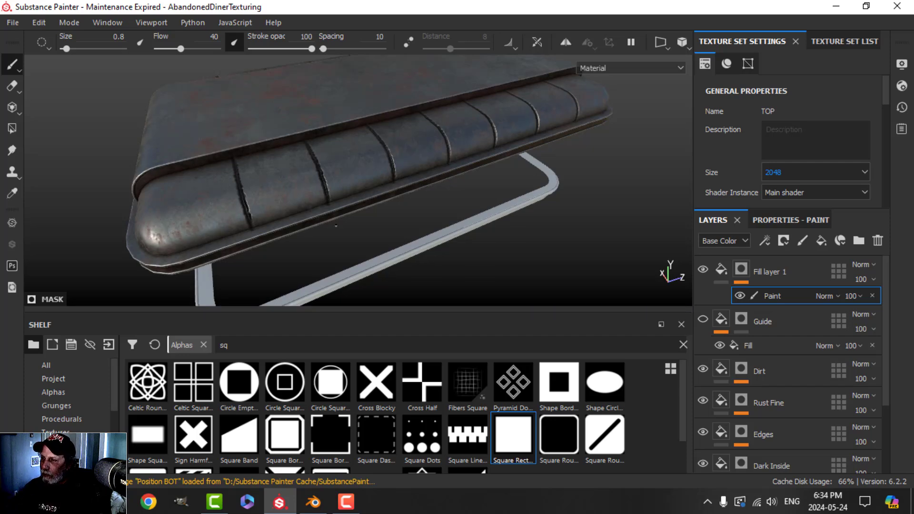
{"action": "mouse_move", "coordinate": [247, 160]}
{"action": "left_mouse_down", "text": "alt"}
{"action": "mouse_move", "coordinate": [333, 219]}
{"action": "mouse_move", "coordinate": [346, 248]}
{"action": "mouse_move", "coordinate": [323, 208]}
{"action": "left_mouse_up", "text": "alt"}
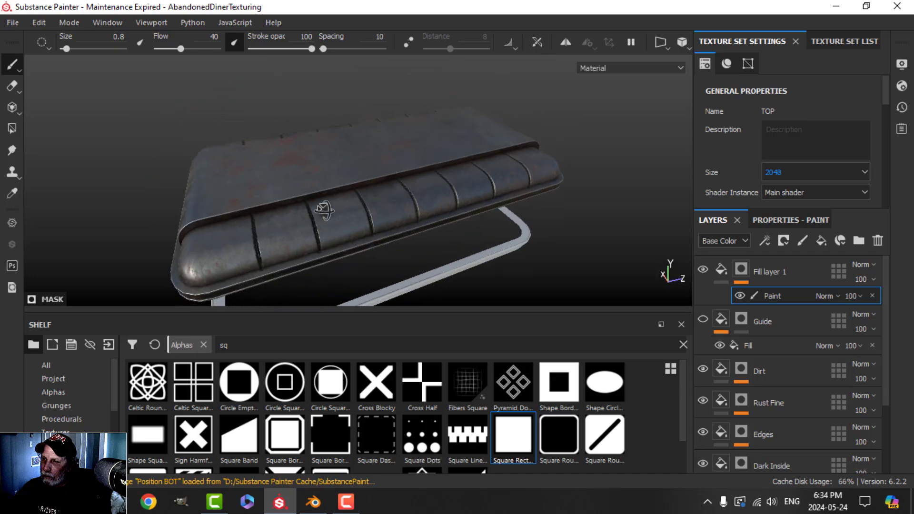
Step: Turn off the color channel of Fill layer 1, keeping only its height channel, and inspect the grooves on the roof
{"action": "left_click", "coordinate": [727, 268]}
{"action": "left_click", "coordinate": [777, 221]}
{"action": "left_click", "coordinate": [751, 299]}
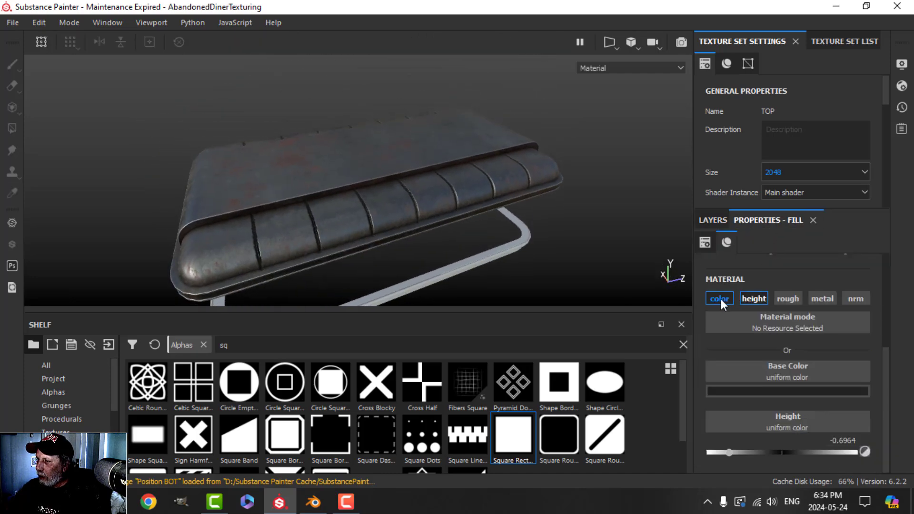
{"action": "scroll", "coordinate": [351, 230], "scroll_direction": "up", "scroll_amount": 3}
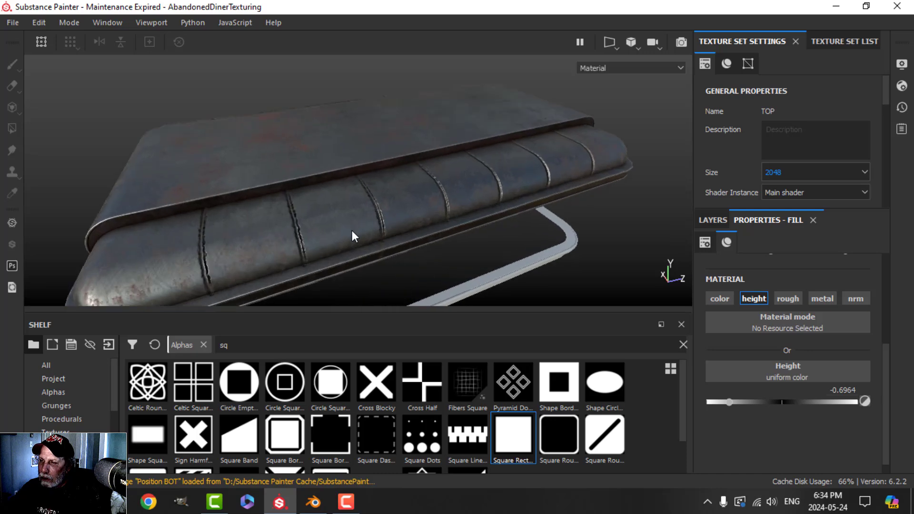
{"action": "left_click_drag", "start_coordinate": [352, 231], "coordinate": [418, 225], "text": "alt"}
{"action": "scroll", "coordinate": [355, 253], "scroll_direction": "down", "scroll_amount": 4}
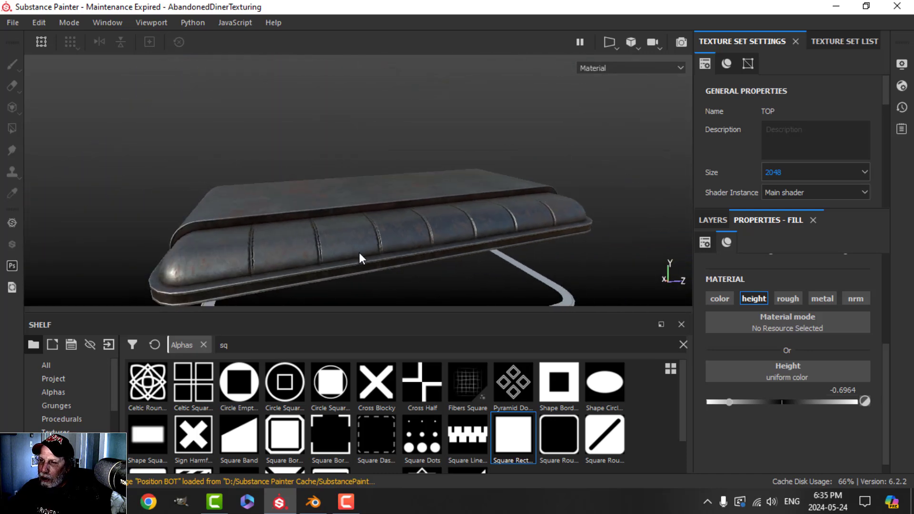
{"action": "left_click_drag", "start_coordinate": [359, 257], "coordinate": [404, 204], "text": "alt"}
Step: Delete the Guide layer
{"action": "left_click", "coordinate": [713, 220]}
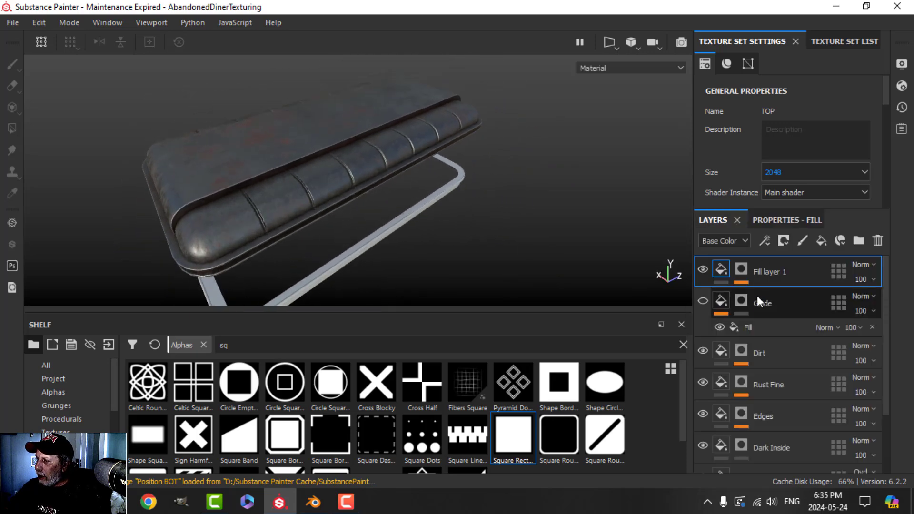
{"action": "left_click", "coordinate": [768, 301]}
{"action": "left_click_drag", "start_coordinate": [398, 183], "coordinate": [401, 212], "text": "alt"}
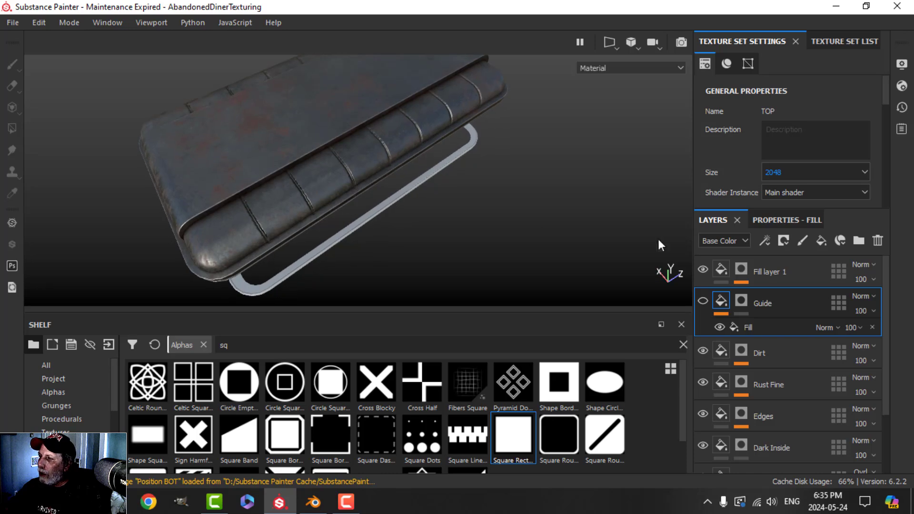
{"action": "key", "text": "Delete"}
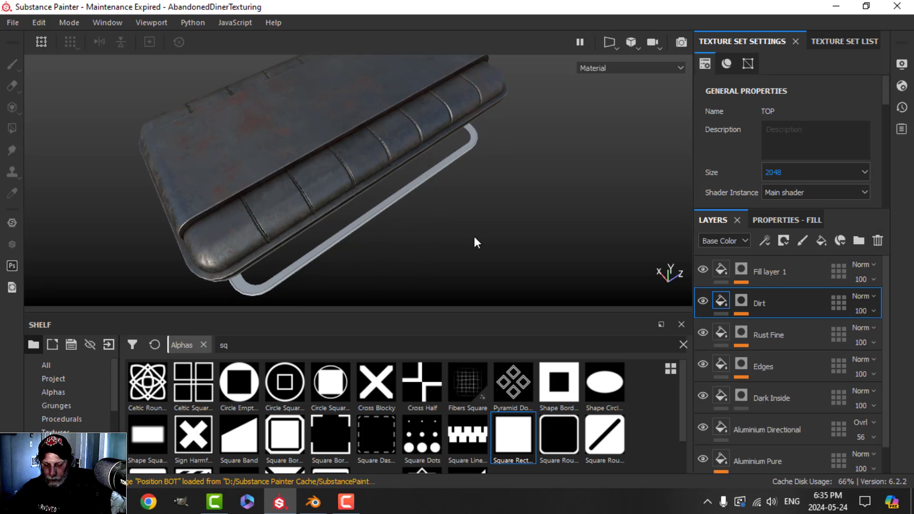
Step: Rename Fill layer 1 as "Lines" and move it directly beneath the Dirt layer
{"action": "double_click", "coordinate": [773, 276]}
{"action": "type", "text": "Lines"}
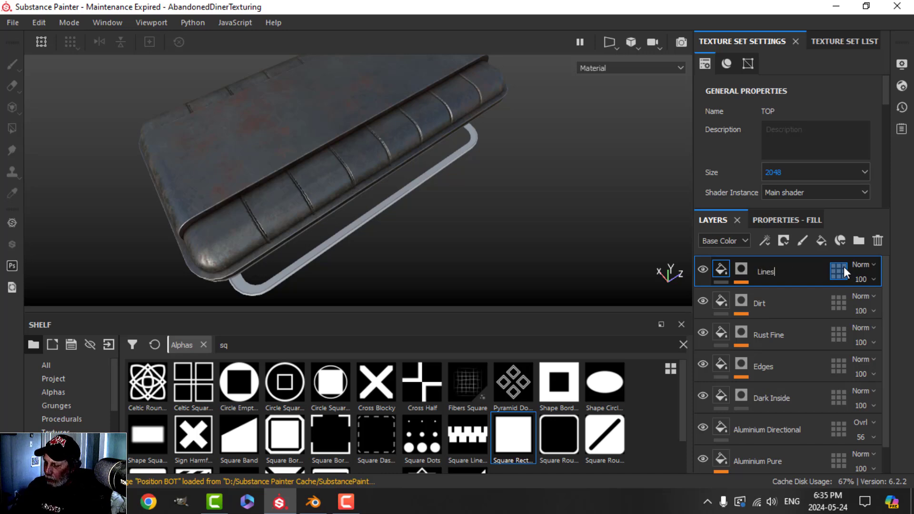
{"action": "key", "text": "Return"}
{"action": "left_click_drag", "start_coordinate": [777, 267], "coordinate": [781, 317]}
{"action": "double_click", "coordinate": [767, 304]}
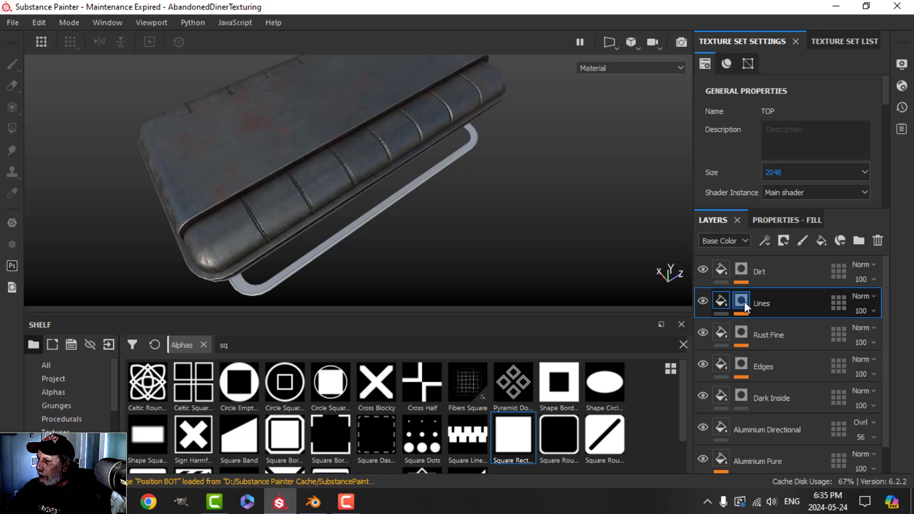
Step: Add an anchor point to the Lines layer's mask
{"action": "left_click", "coordinate": [744, 304]}
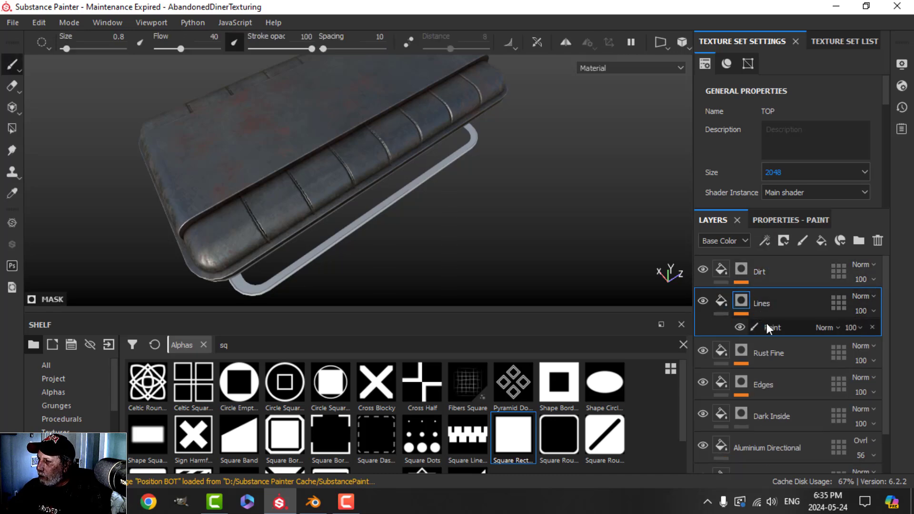
{"action": "left_click", "coordinate": [765, 240]}
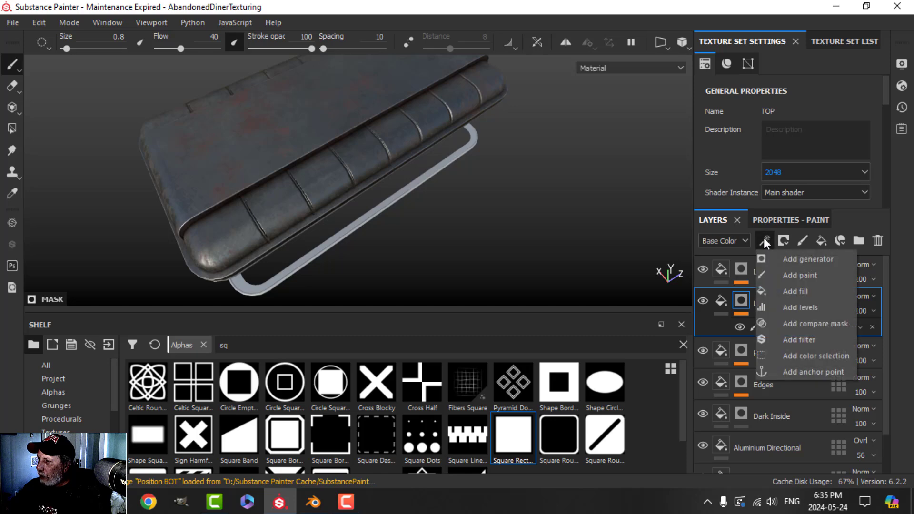
{"action": "left_click", "coordinate": [800, 373]}
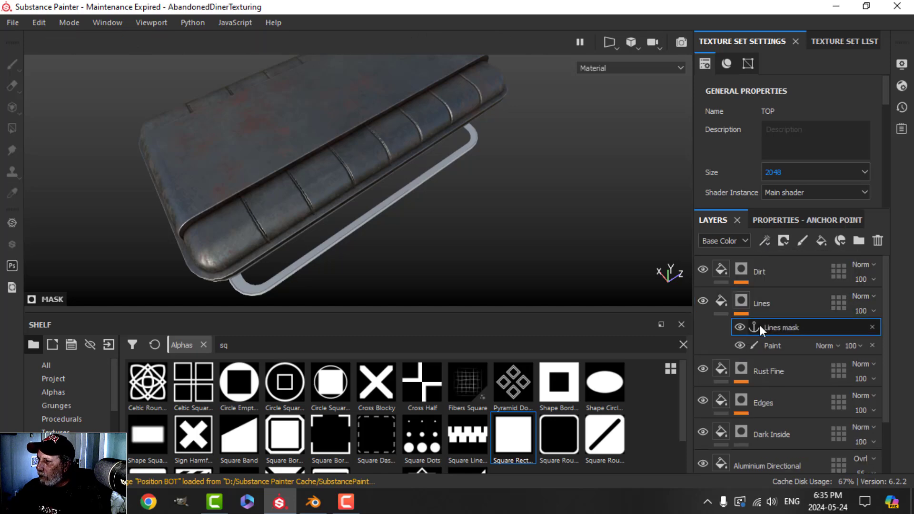
Step: Enable Micro Height in the micro details of the Dirt layer's mask generator
{"action": "left_click", "coordinate": [743, 272]}
{"action": "left_click", "coordinate": [767, 295]}
{"action": "left_click", "coordinate": [780, 221]}
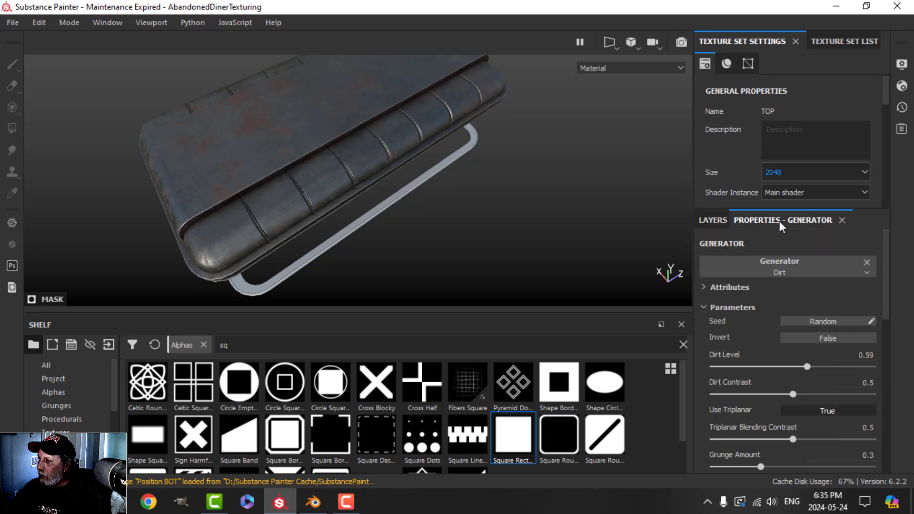
{"action": "scroll", "coordinate": [753, 439], "scroll_direction": "down", "scroll_amount": 2}
{"action": "scroll", "coordinate": [762, 402], "scroll_direction": "down", "scroll_amount": 8}
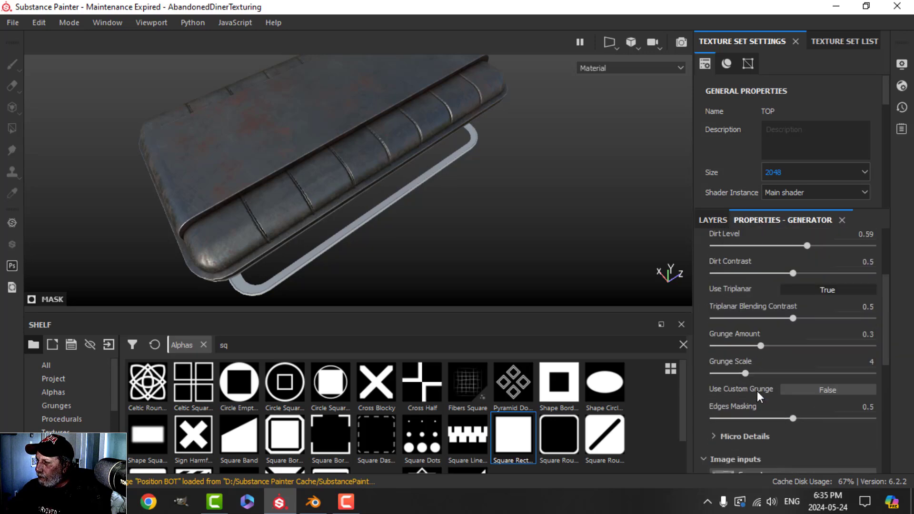
{"action": "left_click", "coordinate": [714, 355]}
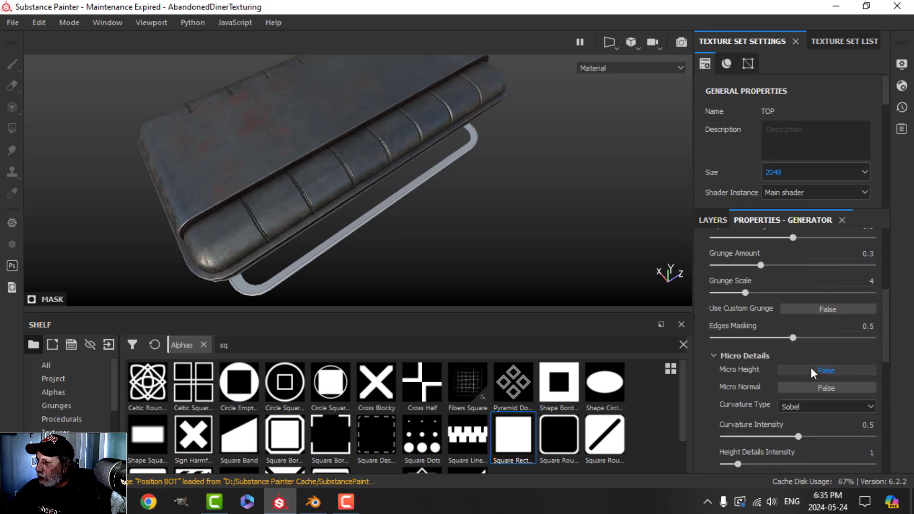
{"action": "left_click", "coordinate": [799, 368]}
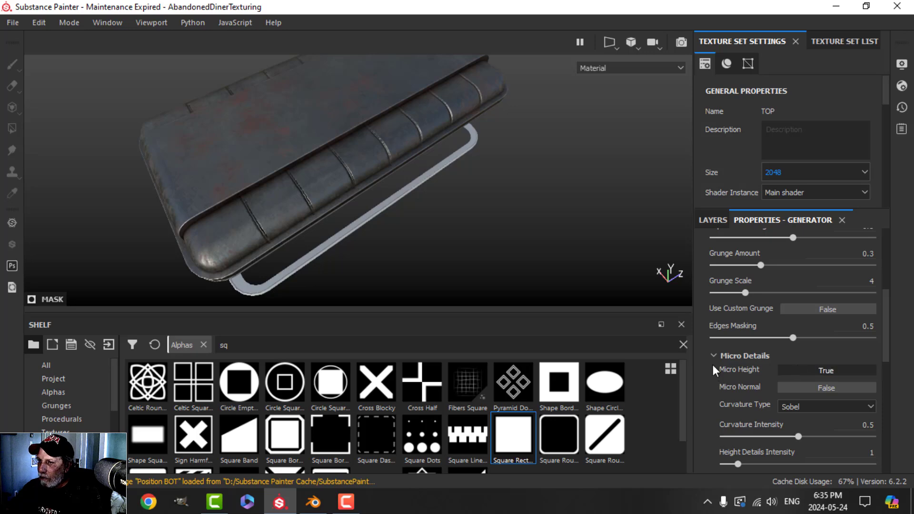
Step: Assign the Lines mask anchor point as the Dirt generator's Micro Height input
{"action": "scroll", "coordinate": [764, 381], "scroll_direction": "down", "scroll_amount": 10}
{"action": "scroll", "coordinate": [759, 385], "scroll_direction": "down", "scroll_amount": 10}
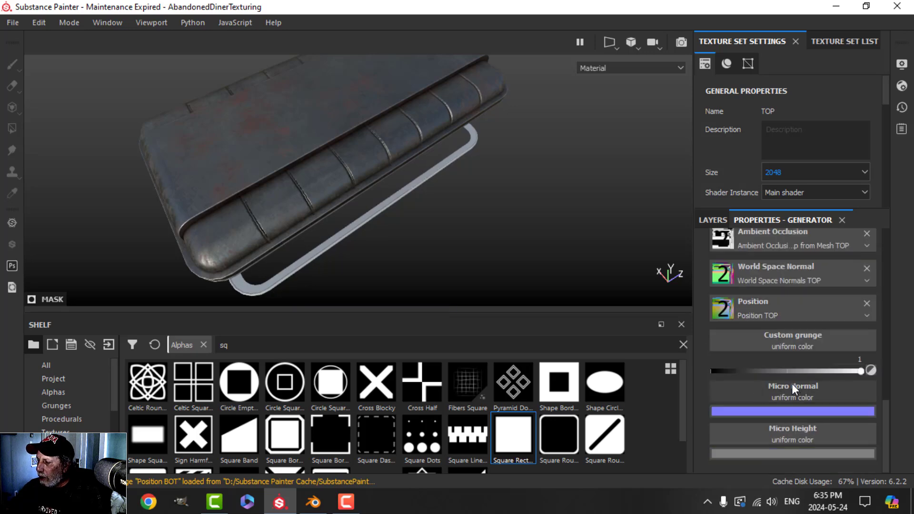
{"action": "left_click", "coordinate": [802, 436]}
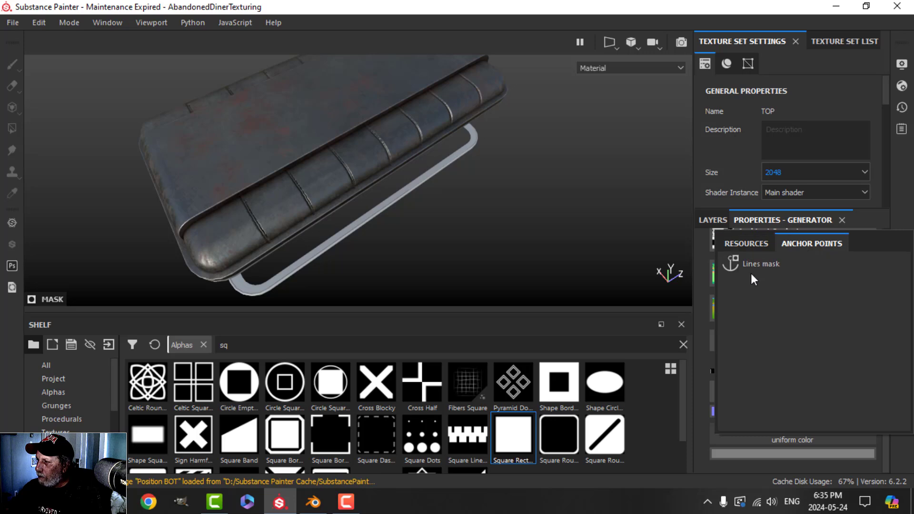
{"action": "left_click", "coordinate": [746, 264]}
{"action": "left_click_drag", "start_coordinate": [427, 220], "coordinate": [402, 228], "text": "alt"}
Step: In the levels of the Dirt generator's Micro Height input, lower the output white level to 0.264
{"action": "scroll", "coordinate": [772, 440], "scroll_direction": "down", "scroll_amount": 1}
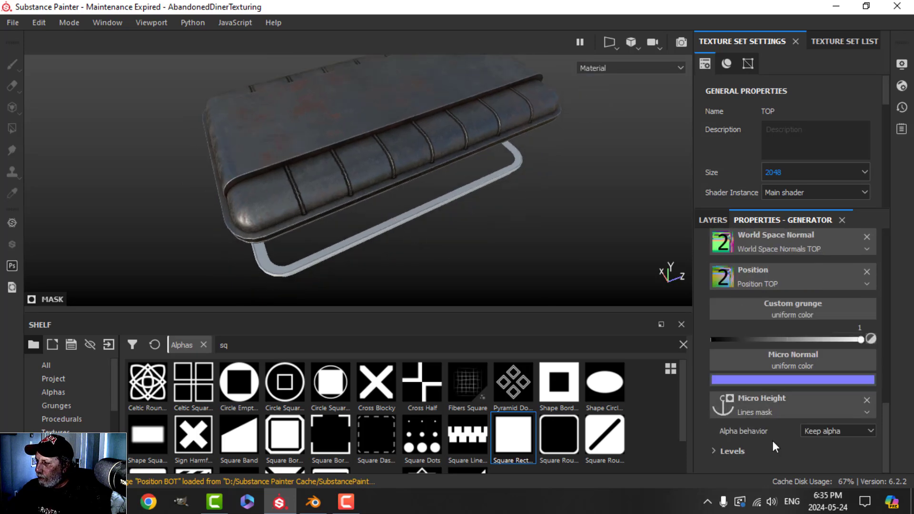
{"action": "scroll", "coordinate": [741, 441], "scroll_direction": "down", "scroll_amount": 4}
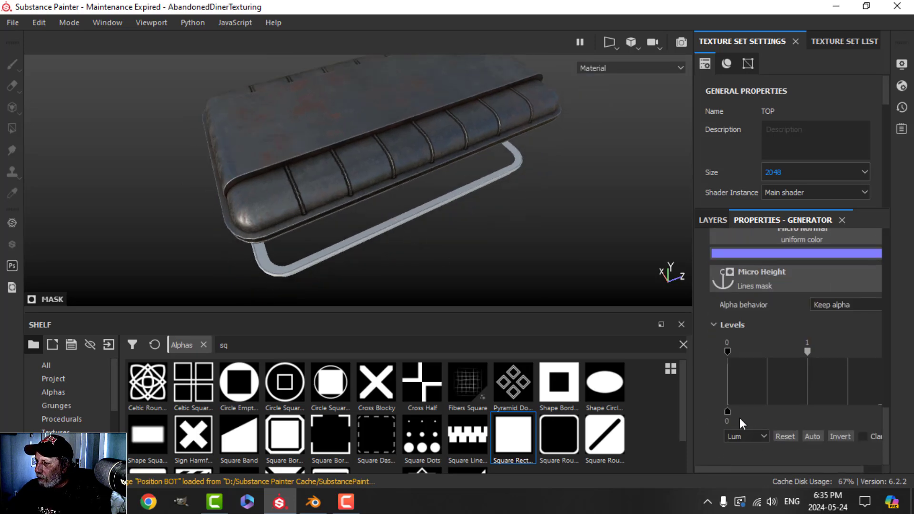
{"action": "left_click_drag", "start_coordinate": [796, 471], "coordinate": [814, 471]}
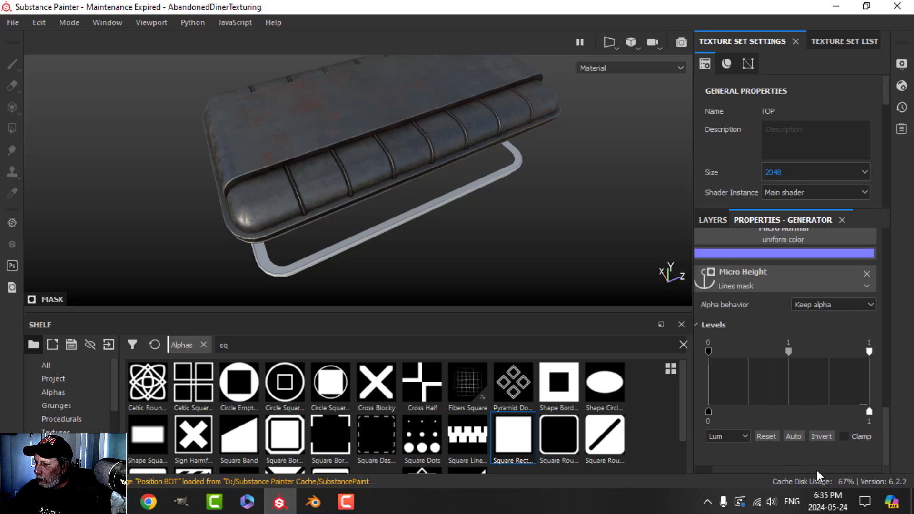
{"action": "left_click_drag", "start_coordinate": [807, 409], "coordinate": [751, 409]}
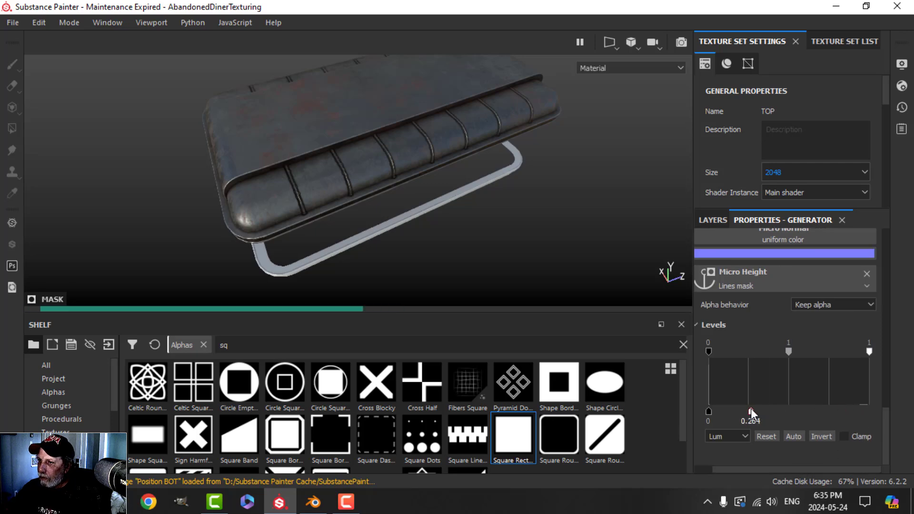
Step: Set the TOP texture set's size to 1024
{"action": "left_click", "coordinate": [779, 176]}
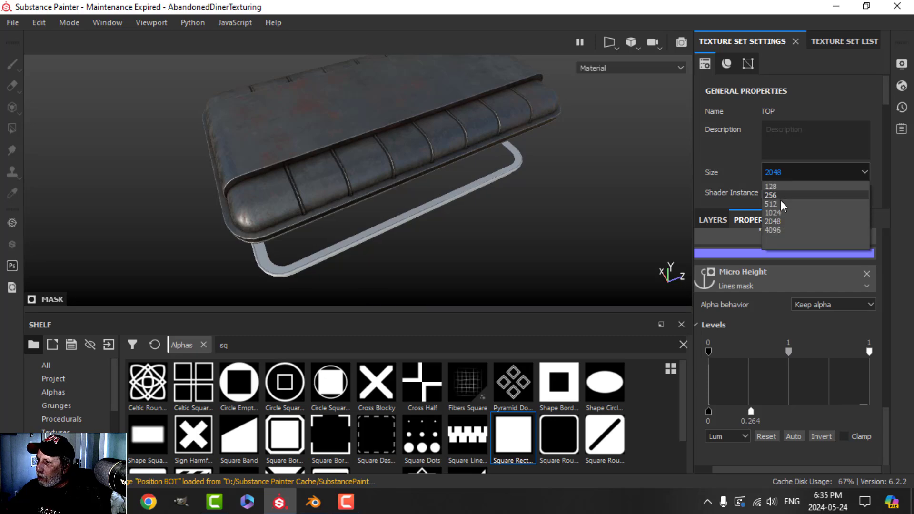
{"action": "left_click", "coordinate": [778, 212]}
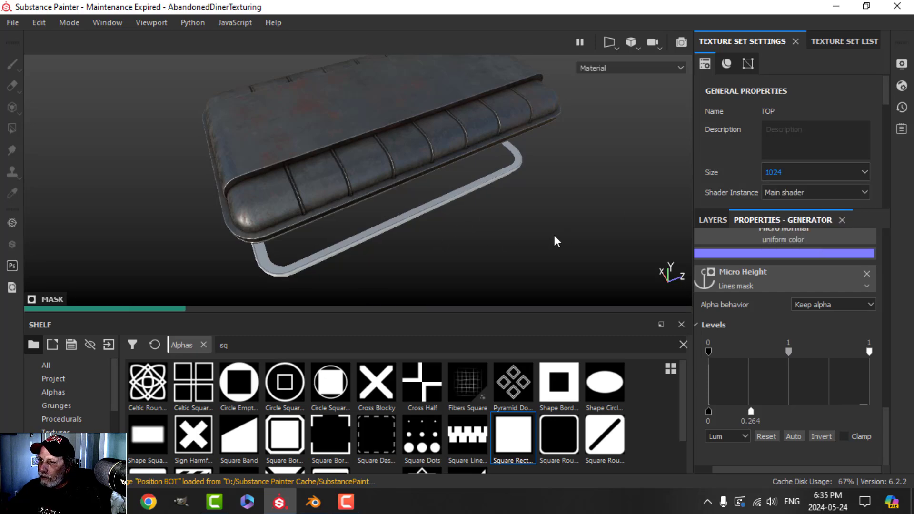
{"action": "scroll", "coordinate": [532, 246], "scroll_direction": "up", "scroll_amount": 3}
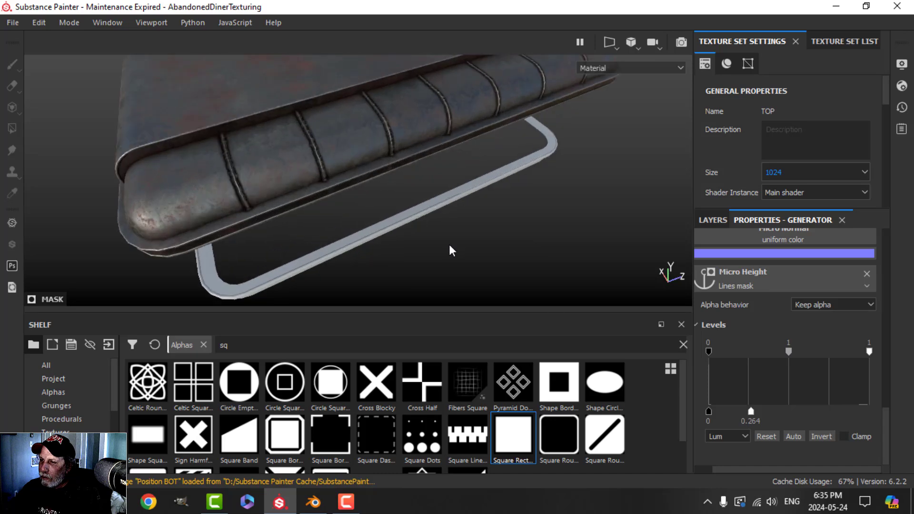
Step: In the Dirt generator's Micro Height levels, lower the output white level to 0 and raise the output black level slightly
{"action": "mouse_move", "coordinate": [746, 409]}
{"action": "left_mouse_down"}
{"action": "mouse_move", "coordinate": [773, 411]}
{"action": "mouse_move", "coordinate": [718, 413]}
{"action": "left_mouse_up"}
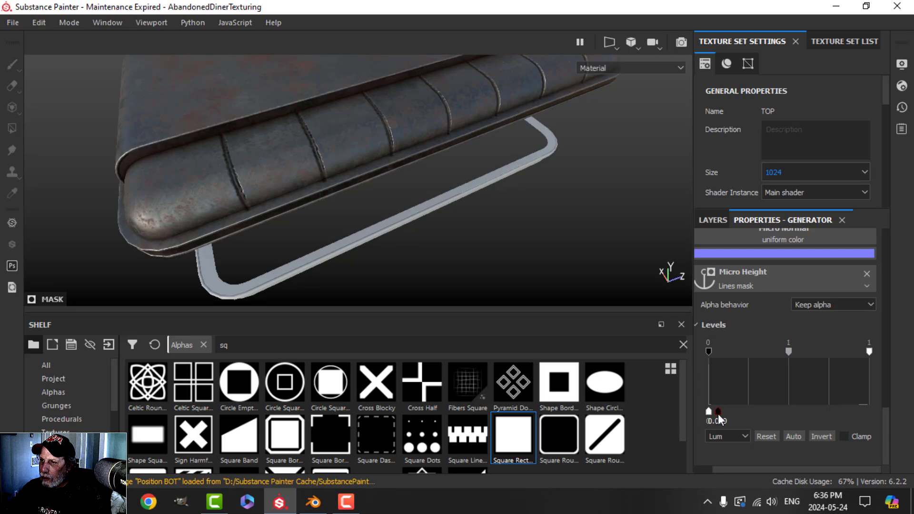
{"action": "left_click_drag", "start_coordinate": [405, 224], "coordinate": [427, 231], "text": "alt"}
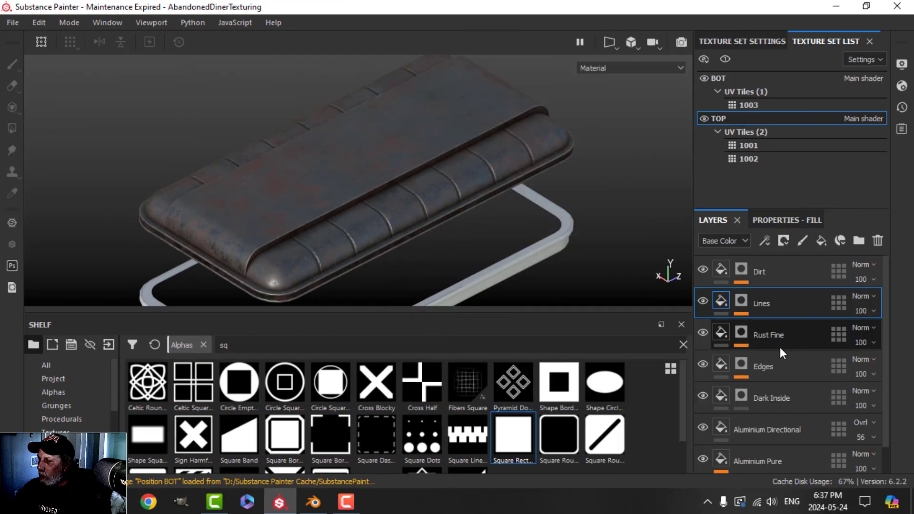
{"action": "scroll", "coordinate": [780, 348], "scroll_direction": "down", "scroll_amount": 1}
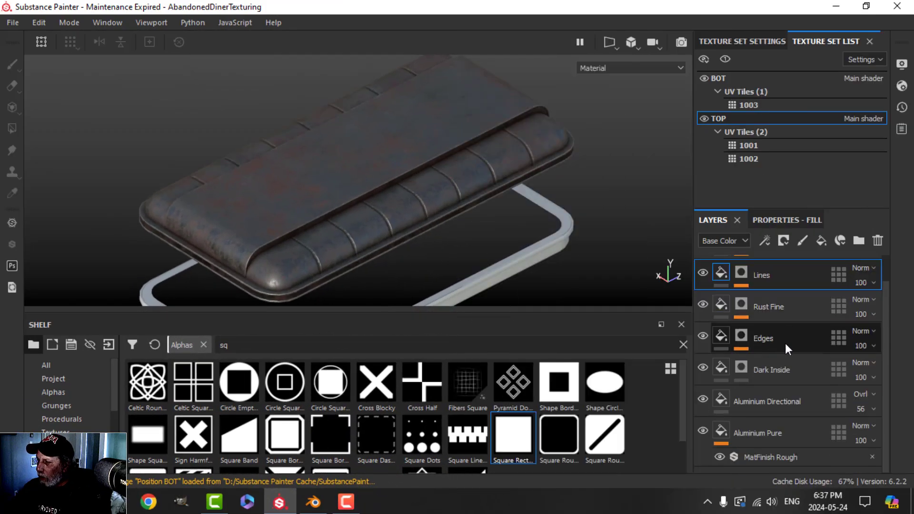
Step: Group all TOP layers from Lines down to Aluminium Pure into one folder
{"action": "left_click_drag", "start_coordinate": [411, 210], "coordinate": [378, 190], "text": "alt"}
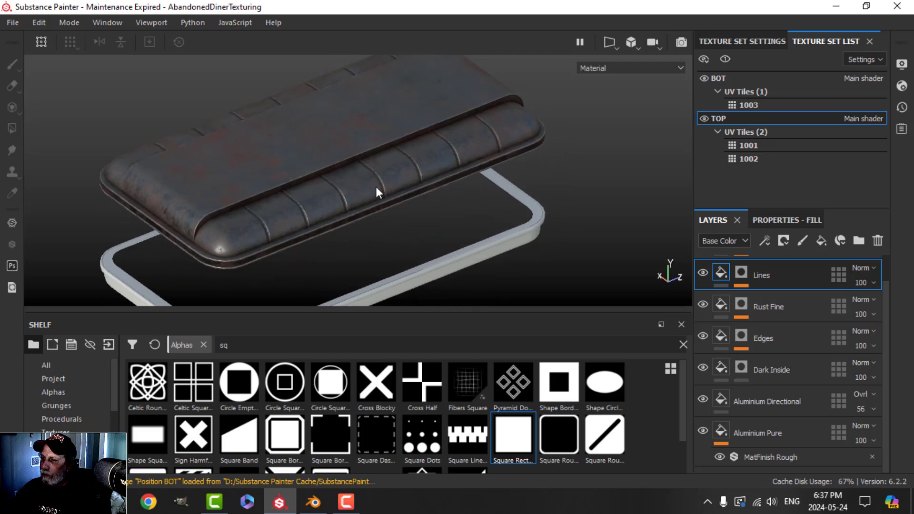
{"action": "left_click", "coordinate": [740, 276]}
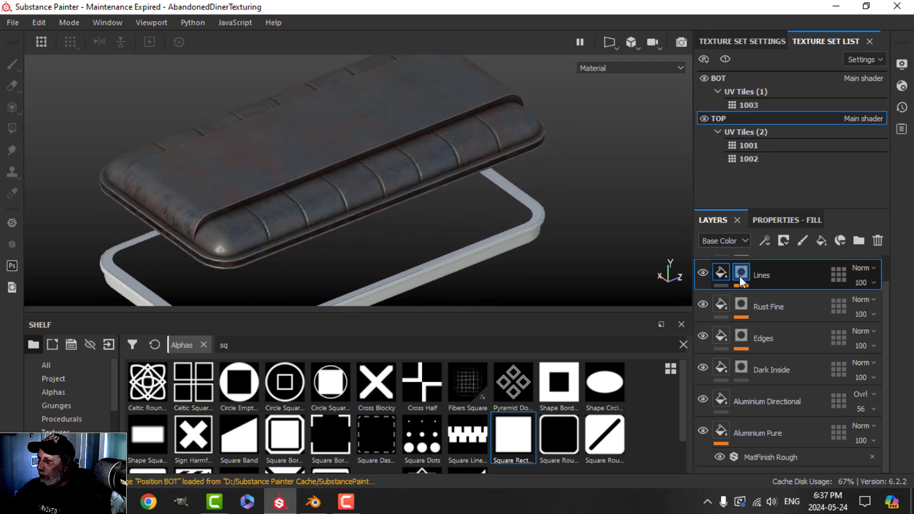
{"action": "left_click", "coordinate": [773, 438], "text": "shift"}
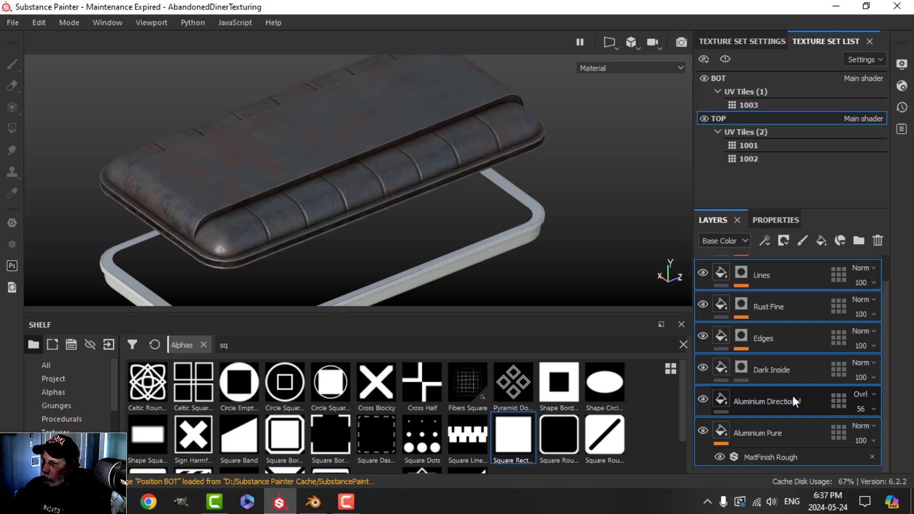
{"action": "key", "text": "ctrl+g"}
{"action": "left_click", "coordinate": [715, 270]}
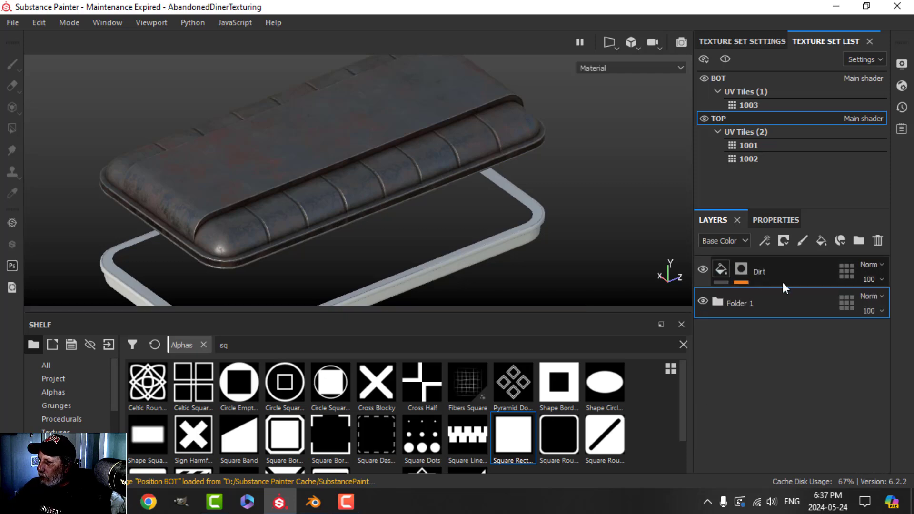
Step: Move the Dirt layer into the new folder, placing it above the Lines layer, and collapse the folder
{"action": "mouse_move", "coordinate": [762, 278]}
{"action": "left_mouse_down"}
{"action": "mouse_move", "coordinate": [752, 305]}
{"action": "mouse_move", "coordinate": [771, 307]}
{"action": "mouse_move", "coordinate": [755, 274]}
{"action": "left_mouse_up"}
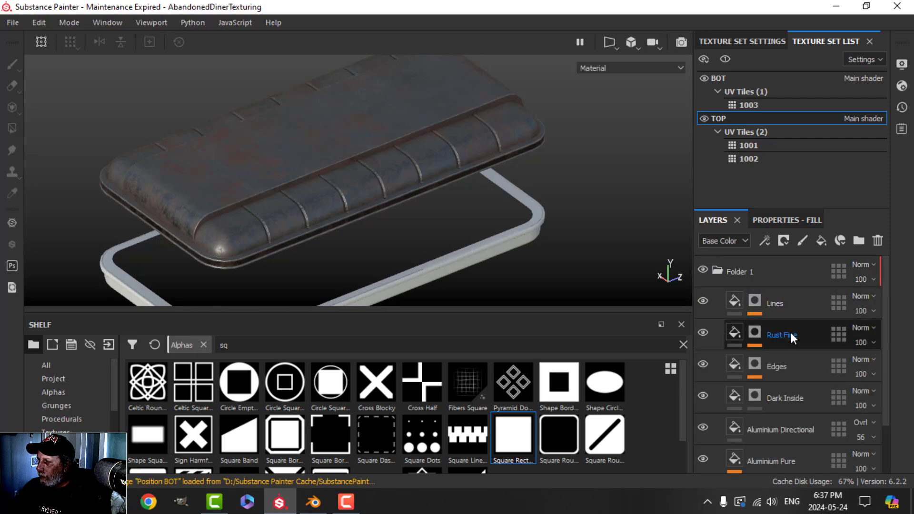
{"action": "scroll", "coordinate": [790, 386], "scroll_direction": "down", "scroll_amount": 2}
{"action": "left_click_drag", "start_coordinate": [785, 449], "coordinate": [779, 281]}
{"action": "left_click", "coordinate": [728, 270]}
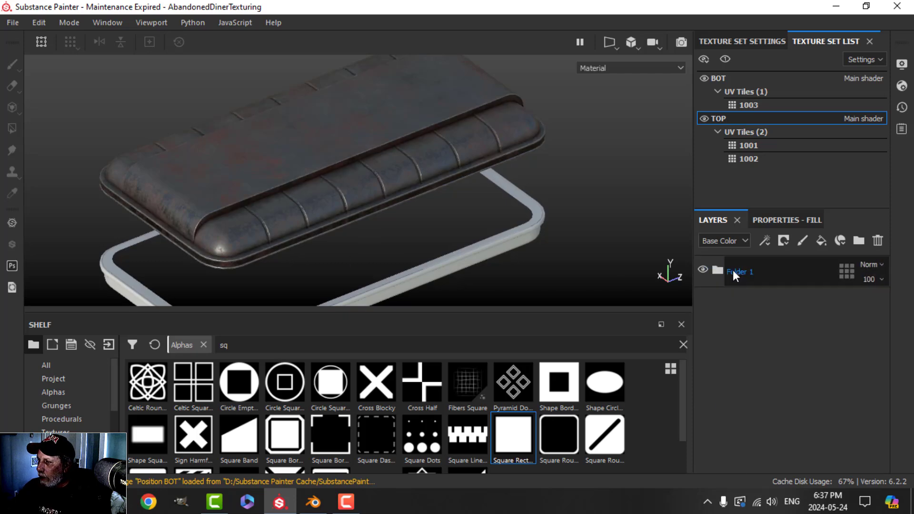
Step: Rename the folder as DinerMainMetal and create a smart material from it
{"action": "double_click", "coordinate": [743, 273]}
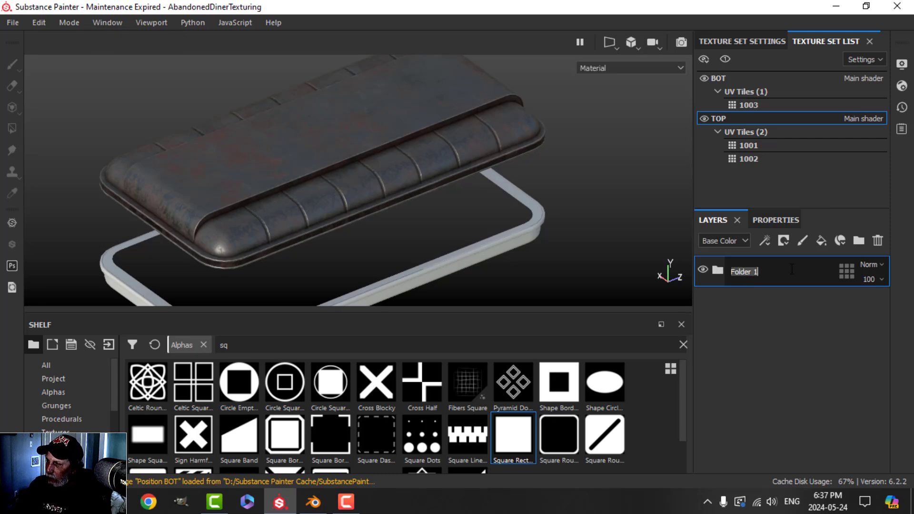
{"action": "type", "text": "DinerMainMetal"}
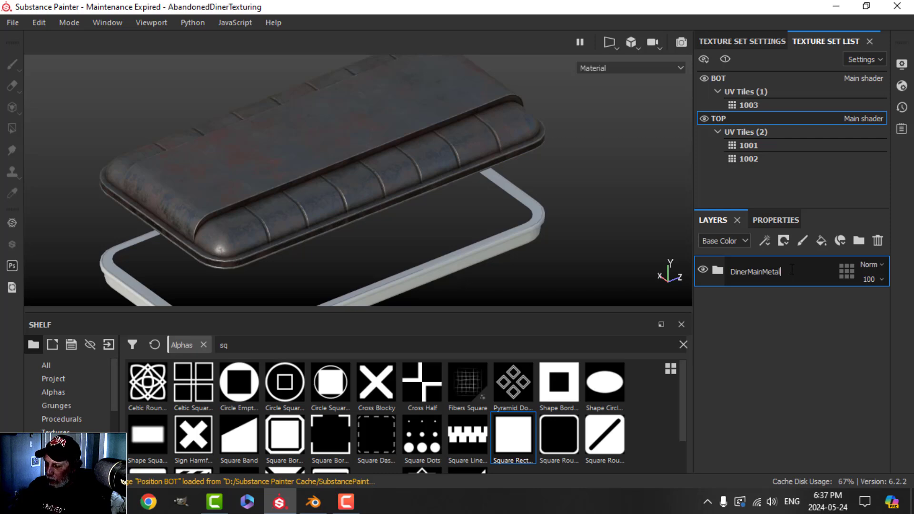
{"action": "key", "text": "Return"}
{"action": "right_click", "coordinate": [764, 270]}
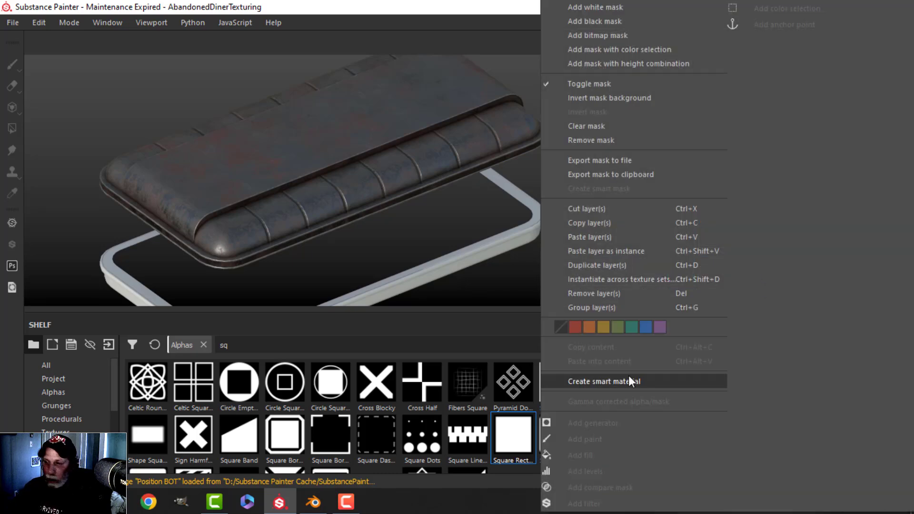
{"action": "left_click", "coordinate": [628, 381]}
Step: Copy the DinerMainMetal folder from the TOP texture set and paste it into the BOT texture set
{"action": "right_click", "coordinate": [744, 270]}
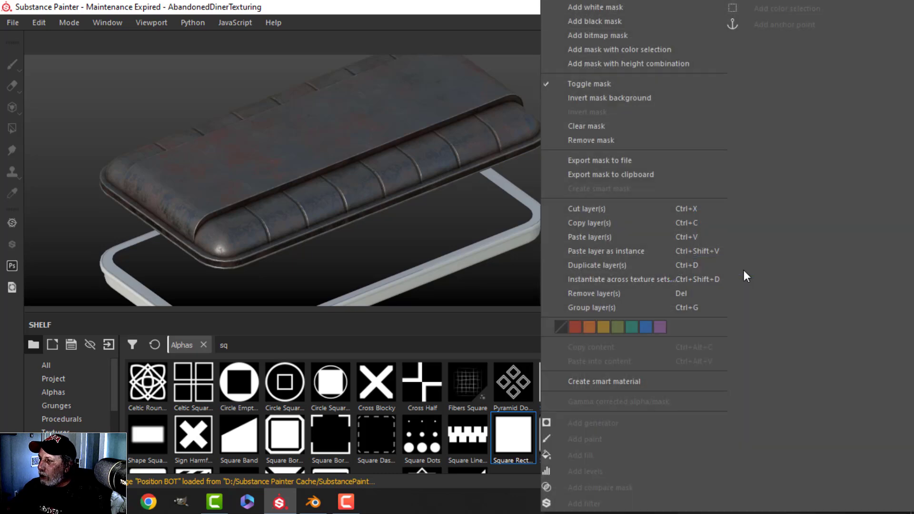
{"action": "left_click", "coordinate": [604, 224]}
{"action": "left_click", "coordinate": [730, 78]}
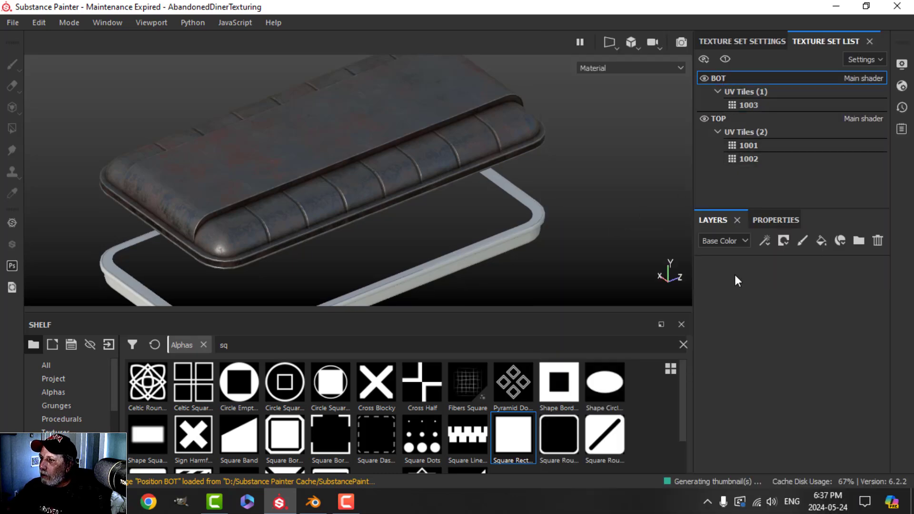
{"action": "right_click", "coordinate": [748, 284]}
{"action": "left_click", "coordinate": [767, 316]}
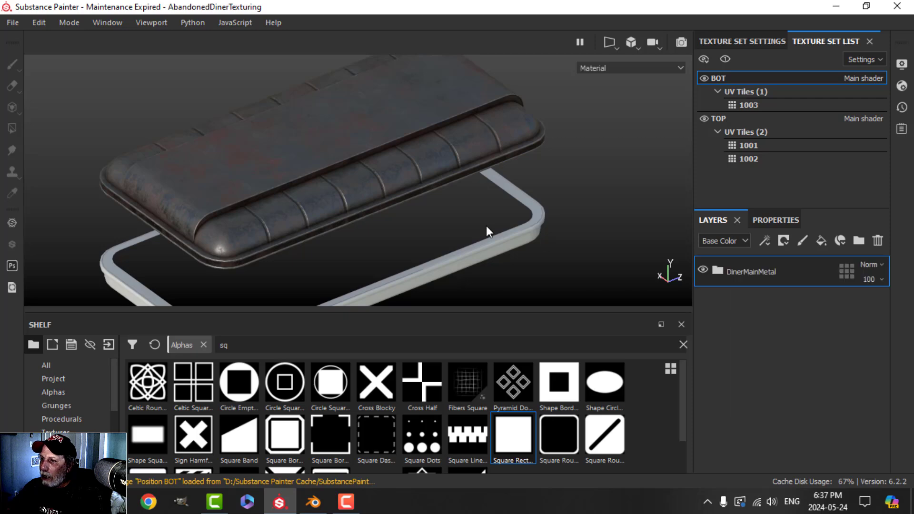
Step: Delete the Lines layer from the DinerMainMetal folder in the BOT texture set
{"action": "left_click_drag", "start_coordinate": [502, 231], "coordinate": [491, 177], "text": "alt"}
{"action": "left_click", "coordinate": [719, 273]}
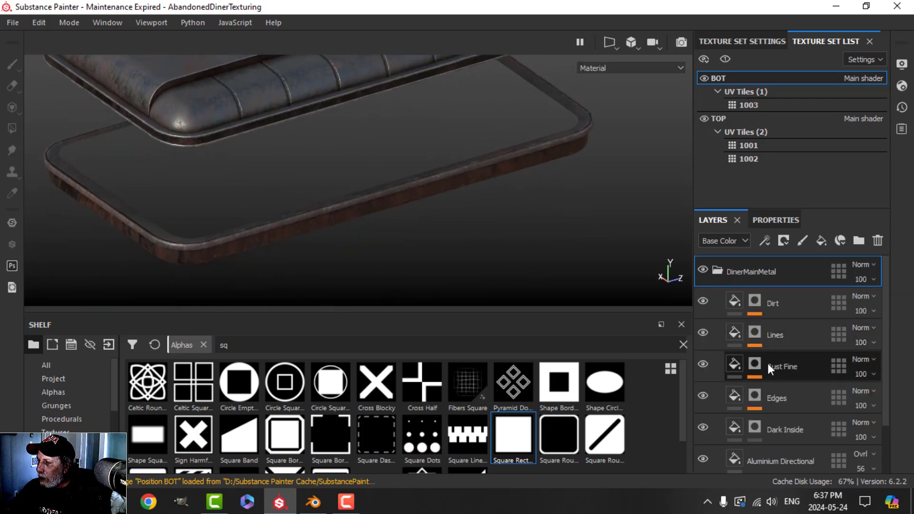
{"action": "left_click", "coordinate": [785, 335]}
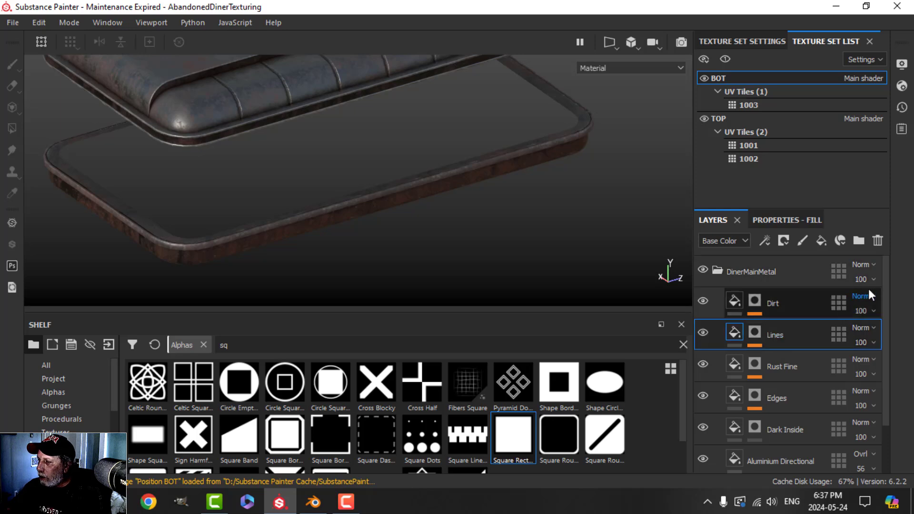
{"action": "left_click", "coordinate": [878, 240]}
Step: Remove the broken Lines mask reference from the BOT Dirt generator's Micro Height input and set Micro Height to False
{"action": "left_click", "coordinate": [754, 301]}
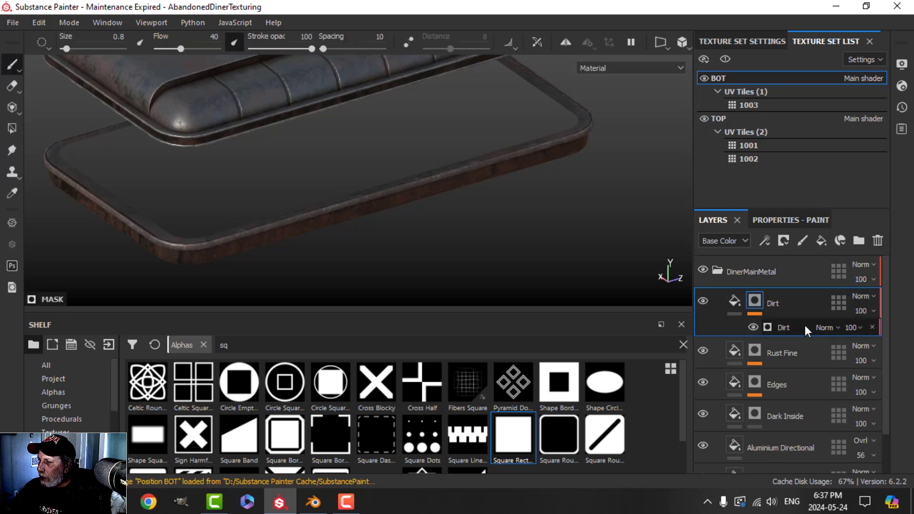
{"action": "left_click", "coordinate": [781, 328]}
{"action": "left_click", "coordinate": [788, 220]}
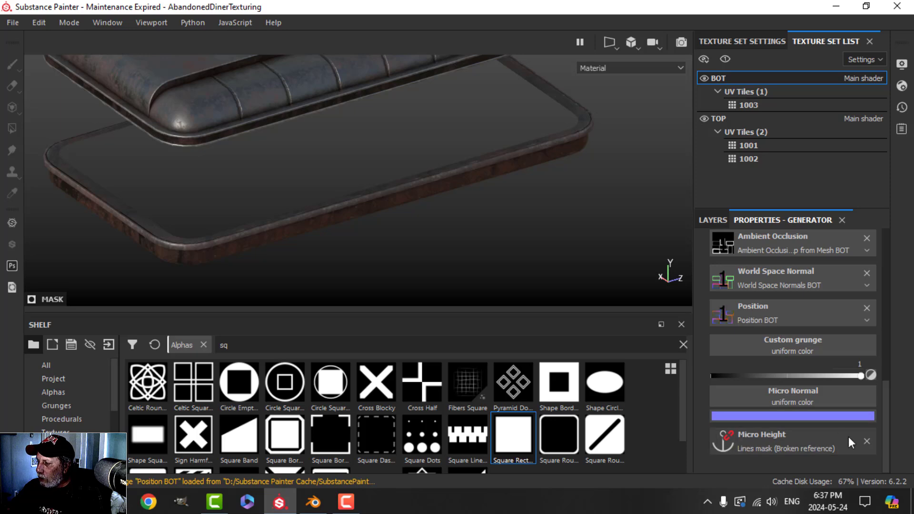
{"action": "left_click", "coordinate": [867, 442]}
{"action": "scroll", "coordinate": [810, 400], "scroll_direction": "up", "scroll_amount": 3}
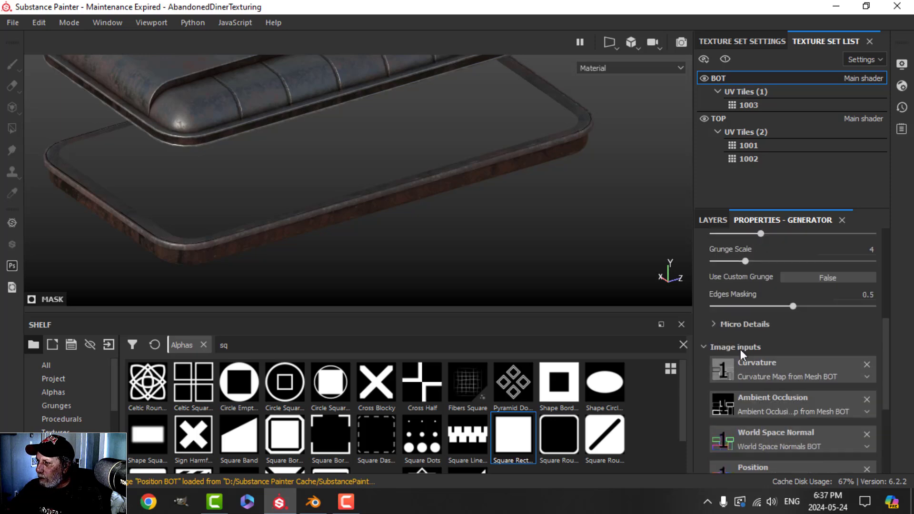
{"action": "left_click", "coordinate": [713, 324]}
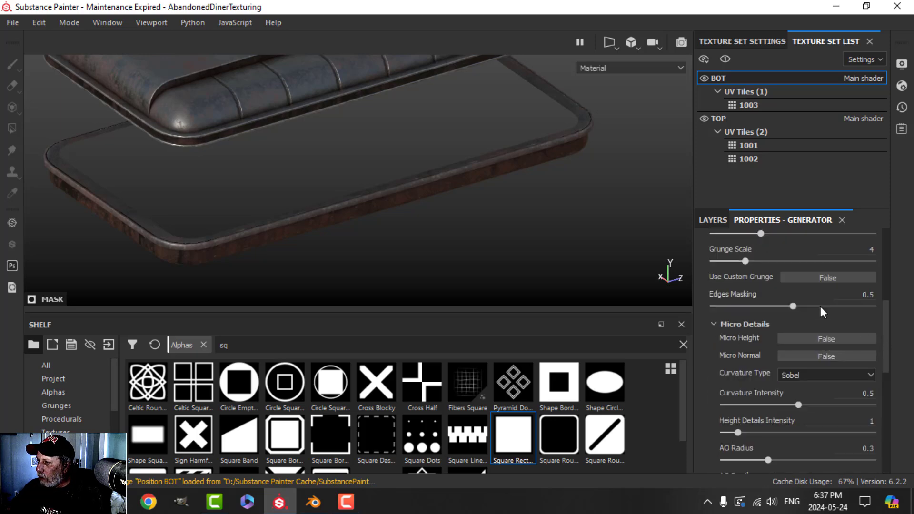
Step: Delete the Dark Inside layer from the BOT texture set's DinerMainMetal folder, then collapse the folder
{"action": "left_click", "coordinate": [708, 215]}
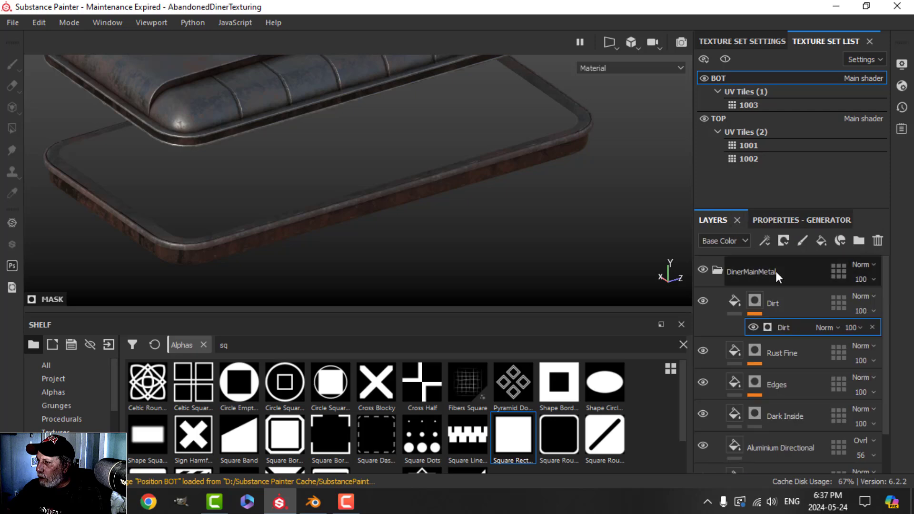
{"action": "left_click", "coordinate": [735, 298]}
{"action": "scroll", "coordinate": [816, 363], "scroll_direction": "down", "scroll_amount": 1}
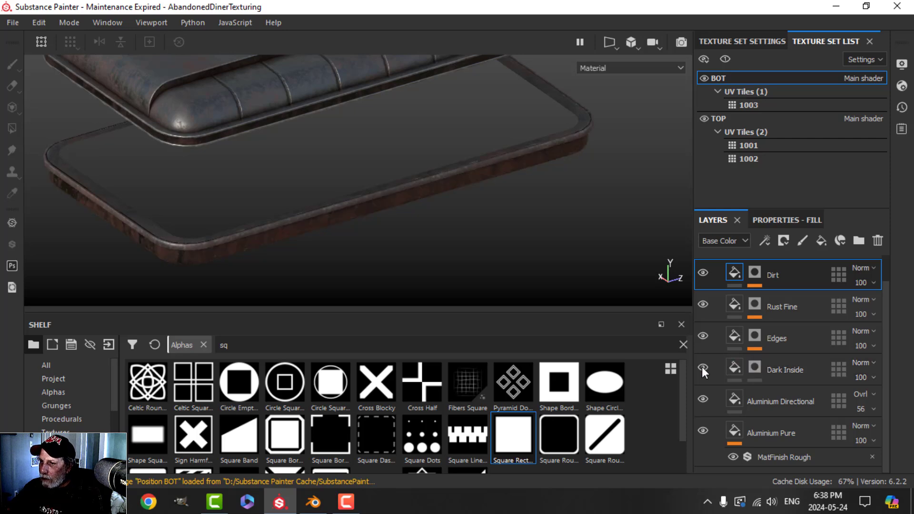
{"action": "left_click", "coordinate": [781, 371]}
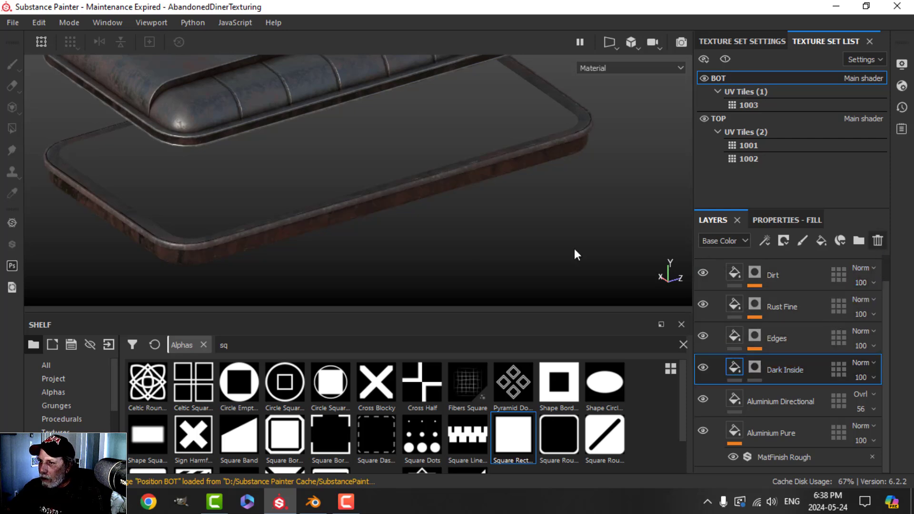
{"action": "key", "text": "Delete"}
{"action": "left_click_drag", "start_coordinate": [388, 245], "coordinate": [434, 216], "text": "alt"}
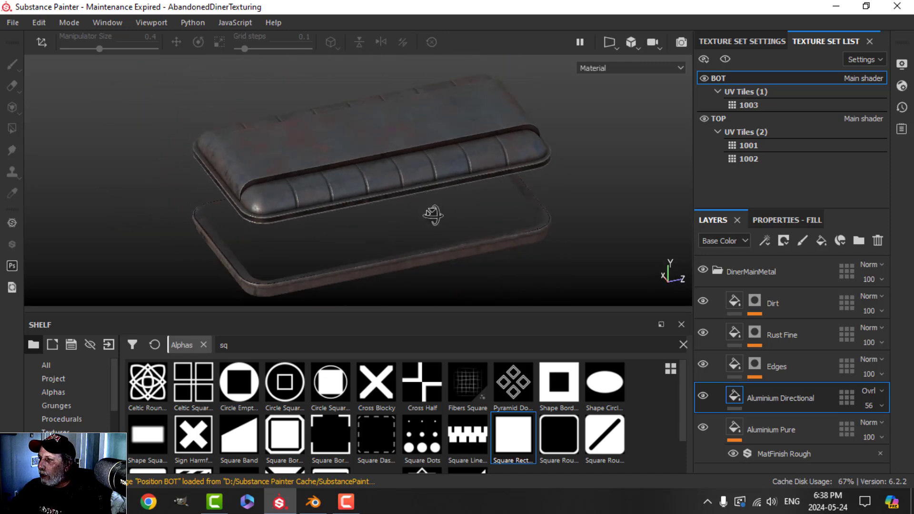
{"action": "left_click", "coordinate": [718, 270]}
Step: Examine the worn metal on the roof and bottom trim from several angles with the side panels hidden
{"action": "scroll", "coordinate": [365, 221], "scroll_direction": "down", "scroll_amount": 2}
{"action": "left_click_drag", "start_coordinate": [366, 221], "coordinate": [385, 212], "text": "alt"}
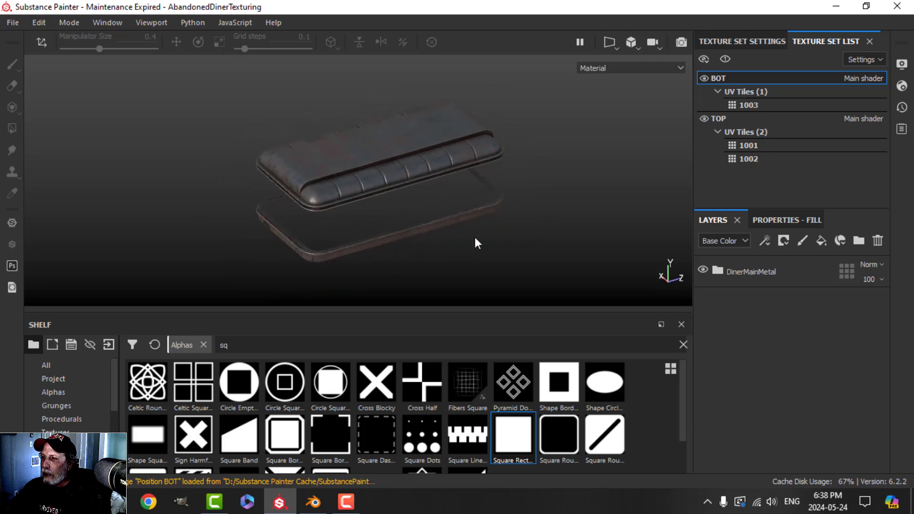
{"action": "key", "text": "Tab"}
{"action": "scroll", "coordinate": [538, 268], "scroll_direction": "up", "scroll_amount": 2}
{"action": "left_click_drag", "start_coordinate": [553, 271], "coordinate": [480, 216], "text": "alt"}
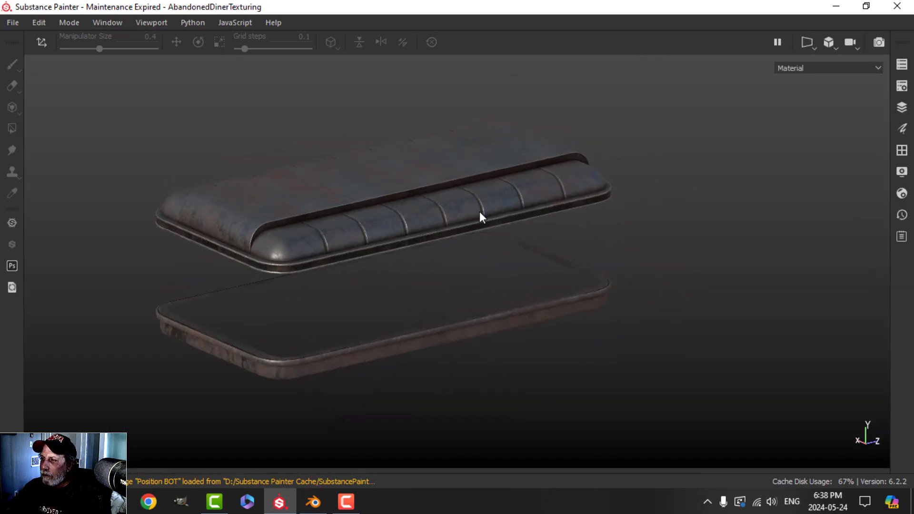
{"action": "left_click", "coordinate": [826, 62]}
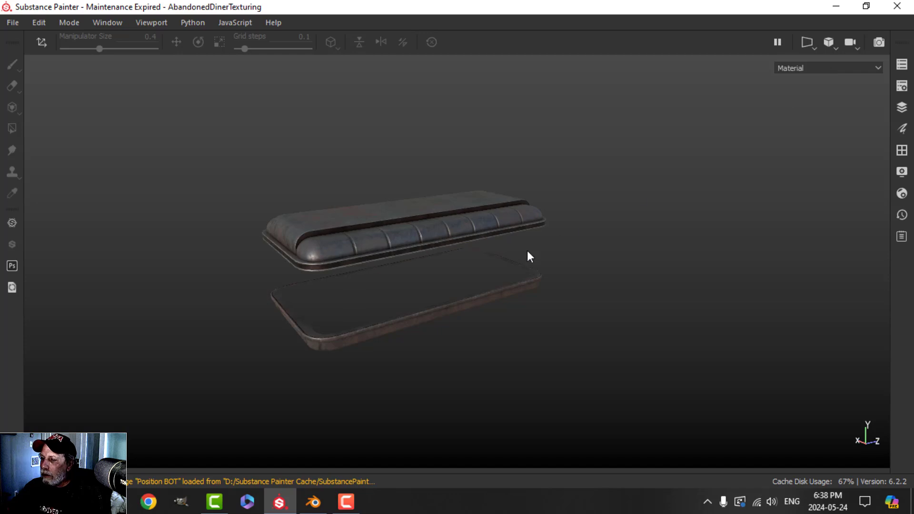
{"action": "scroll", "coordinate": [527, 251], "scroll_direction": "down", "scroll_amount": 2}
{"action": "scroll", "coordinate": [457, 230], "scroll_direction": "up", "scroll_amount": 3}
{"action": "left_click_drag", "start_coordinate": [393, 211], "coordinate": [408, 266], "text": "alt"}
{"action": "middle_click_drag", "start_coordinate": [409, 266], "coordinate": [414, 209], "text": "alt"}
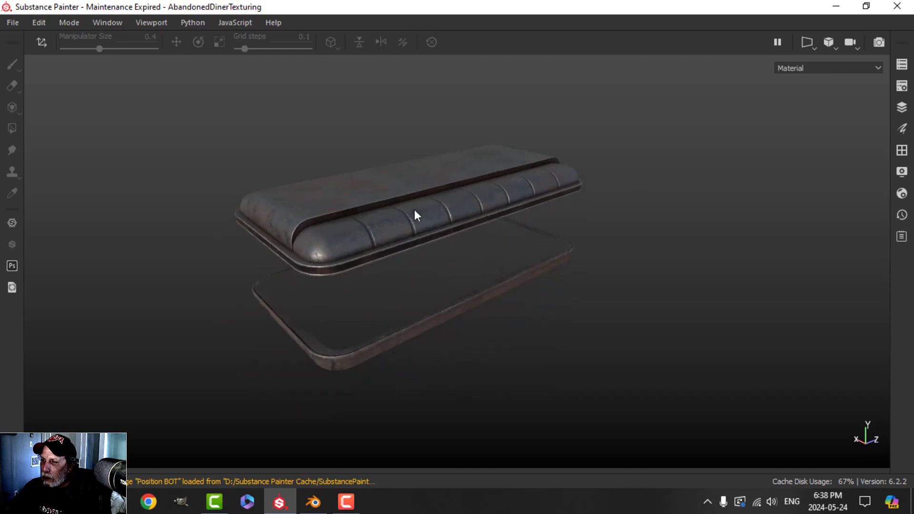
{"action": "left_click_drag", "start_coordinate": [416, 215], "coordinate": [405, 247], "text": "alt"}
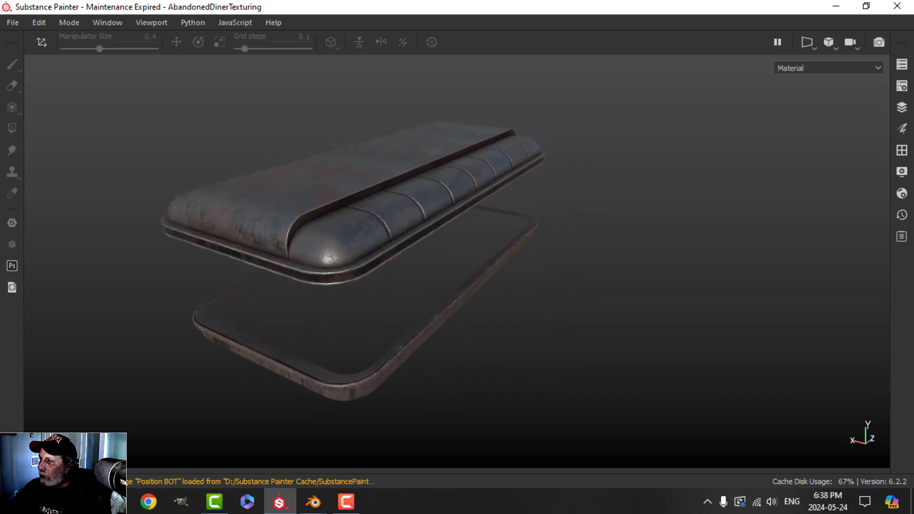
Step: Change the environment map from the display settings to Bus Garage
{"action": "left_click", "coordinate": [902, 172]}
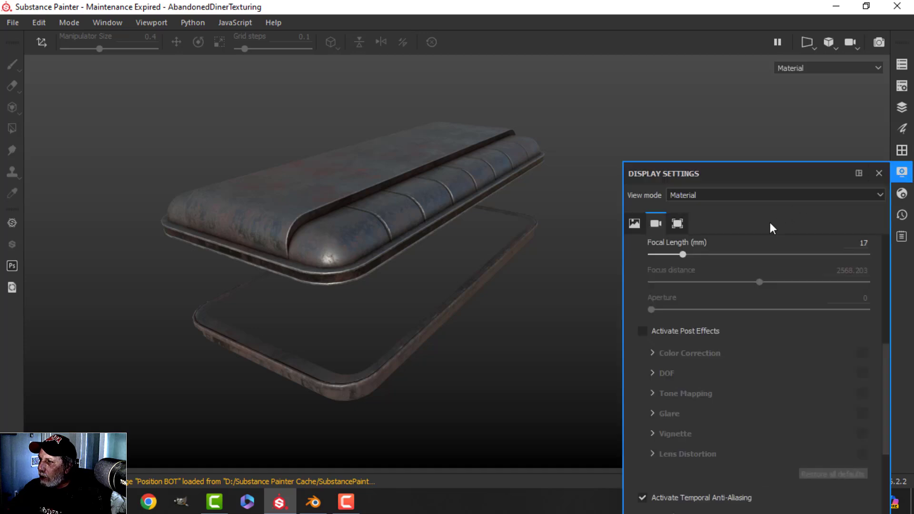
{"action": "left_click", "coordinate": [637, 225]}
{"action": "left_click", "coordinate": [786, 284]}
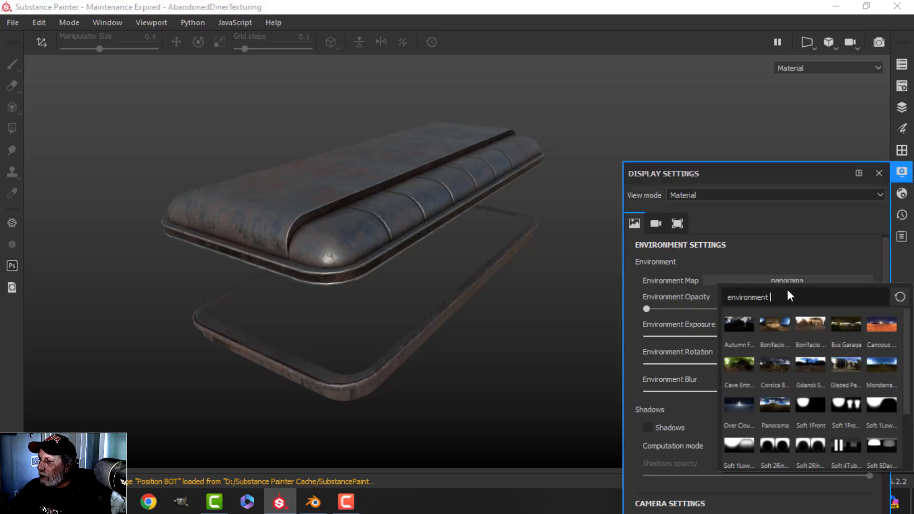
{"action": "left_click", "coordinate": [842, 328]}
{"action": "left_click", "coordinate": [902, 172]}
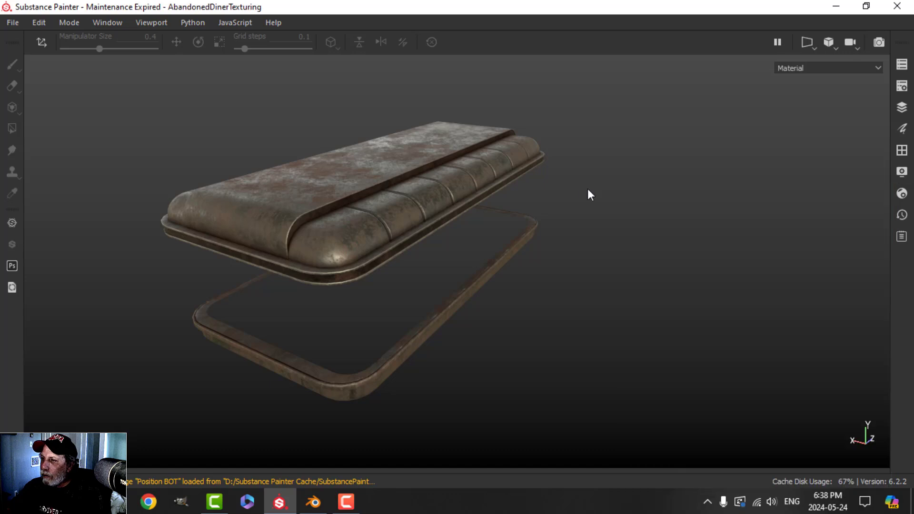
Step: Inspect the roof and bottom trim materials under the Bus Garage lighting from several angles and distances
{"action": "left_click_drag", "start_coordinate": [589, 189], "coordinate": [544, 201], "text": "alt"}
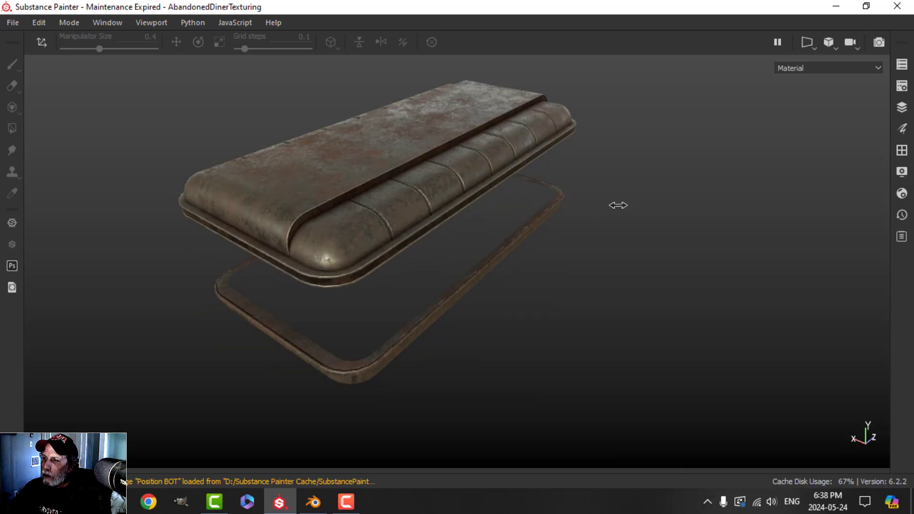
{"action": "mouse_move", "coordinate": [622, 224]}
{"action": "left_mouse_down", "text": "alt"}
{"action": "mouse_move", "coordinate": [579, 239]}
{"action": "mouse_move", "coordinate": [571, 267]}
{"action": "mouse_move", "coordinate": [614, 189]}
{"action": "mouse_move", "coordinate": [603, 227]}
{"action": "mouse_move", "coordinate": [576, 237]}
{"action": "mouse_move", "coordinate": [573, 259]}
{"action": "left_mouse_up", "text": "alt"}
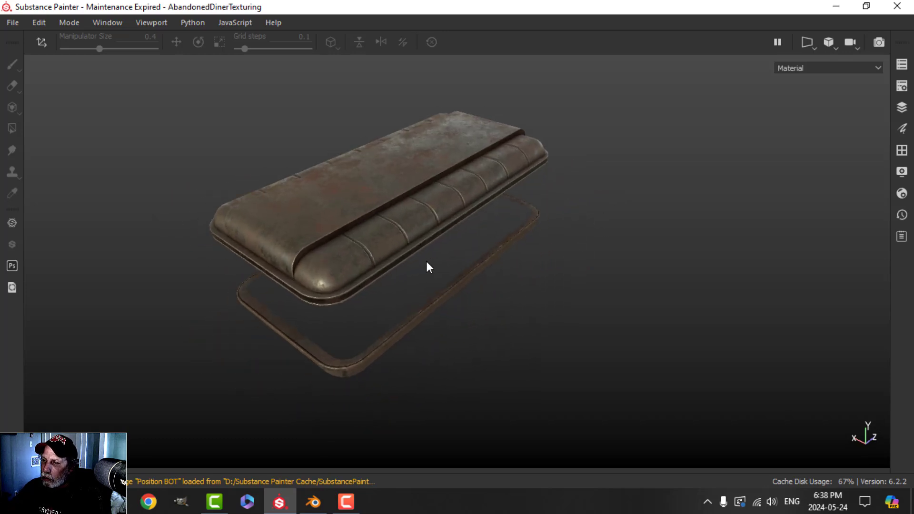
{"action": "mouse_move", "coordinate": [427, 266]}
{"action": "left_mouse_down", "text": "alt"}
{"action": "mouse_move", "coordinate": [377, 279]}
{"action": "mouse_move", "coordinate": [563, 259]}
{"action": "mouse_move", "coordinate": [508, 292]}
{"action": "mouse_move", "coordinate": [598, 237]}
{"action": "mouse_move", "coordinate": [321, 285]}
{"action": "mouse_move", "coordinate": [428, 259]}
{"action": "mouse_move", "coordinate": [369, 249]}
{"action": "mouse_move", "coordinate": [388, 259]}
{"action": "mouse_move", "coordinate": [414, 255]}
{"action": "mouse_move", "coordinate": [362, 270]}
{"action": "mouse_move", "coordinate": [432, 279]}
{"action": "left_mouse_up", "text": "alt"}
{"action": "middle_click_drag", "start_coordinate": [432, 279], "coordinate": [363, 286], "text": "alt"}
{"action": "scroll", "coordinate": [364, 286], "scroll_direction": "up", "scroll_amount": 3}
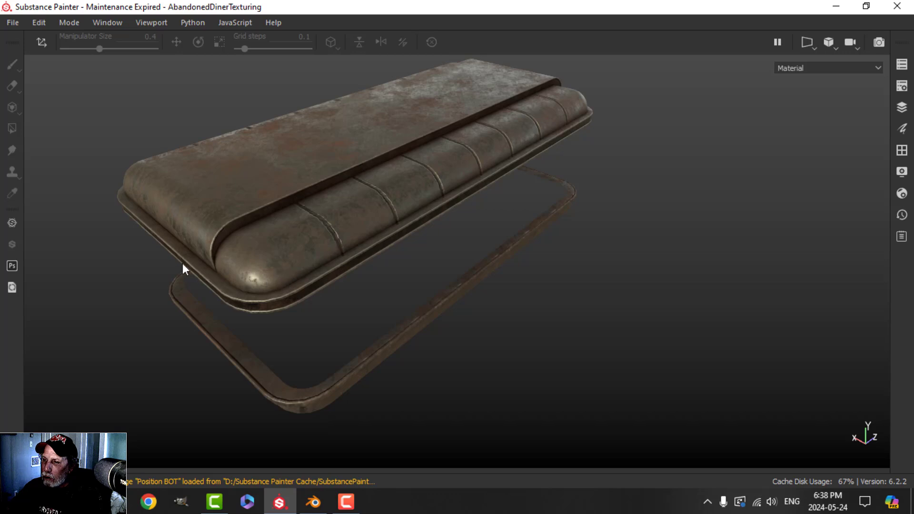
{"action": "scroll", "coordinate": [428, 223], "scroll_direction": "down", "scroll_amount": 2}
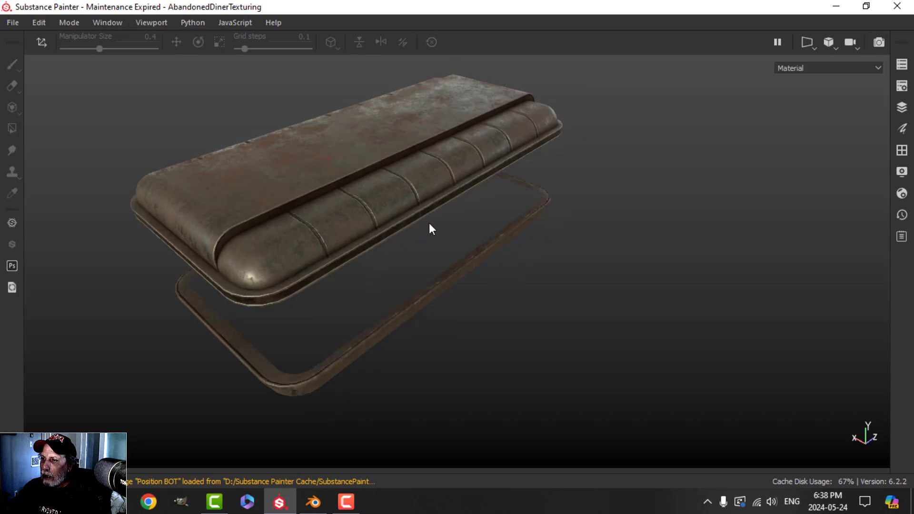
{"action": "middle_click_drag", "start_coordinate": [463, 223], "coordinate": [437, 231], "text": "alt"}
{"action": "left_click_drag", "start_coordinate": [436, 233], "coordinate": [428, 204], "text": "alt"}
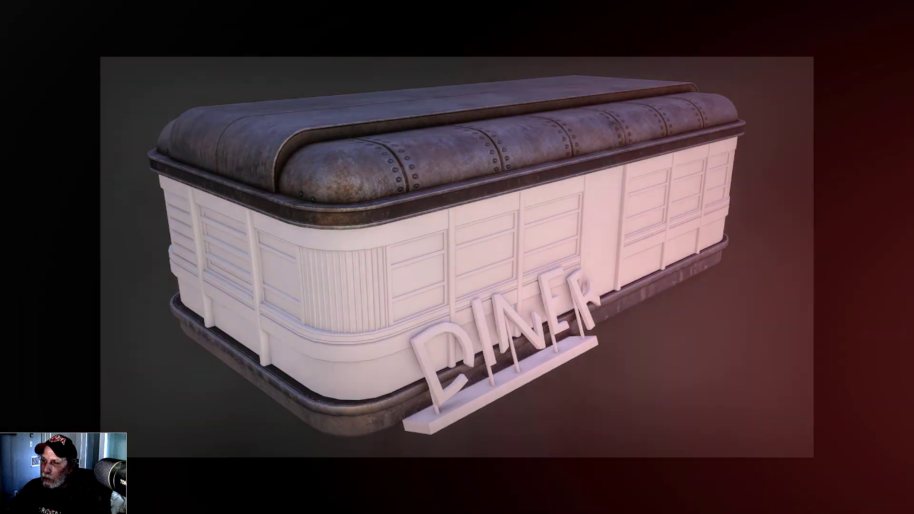